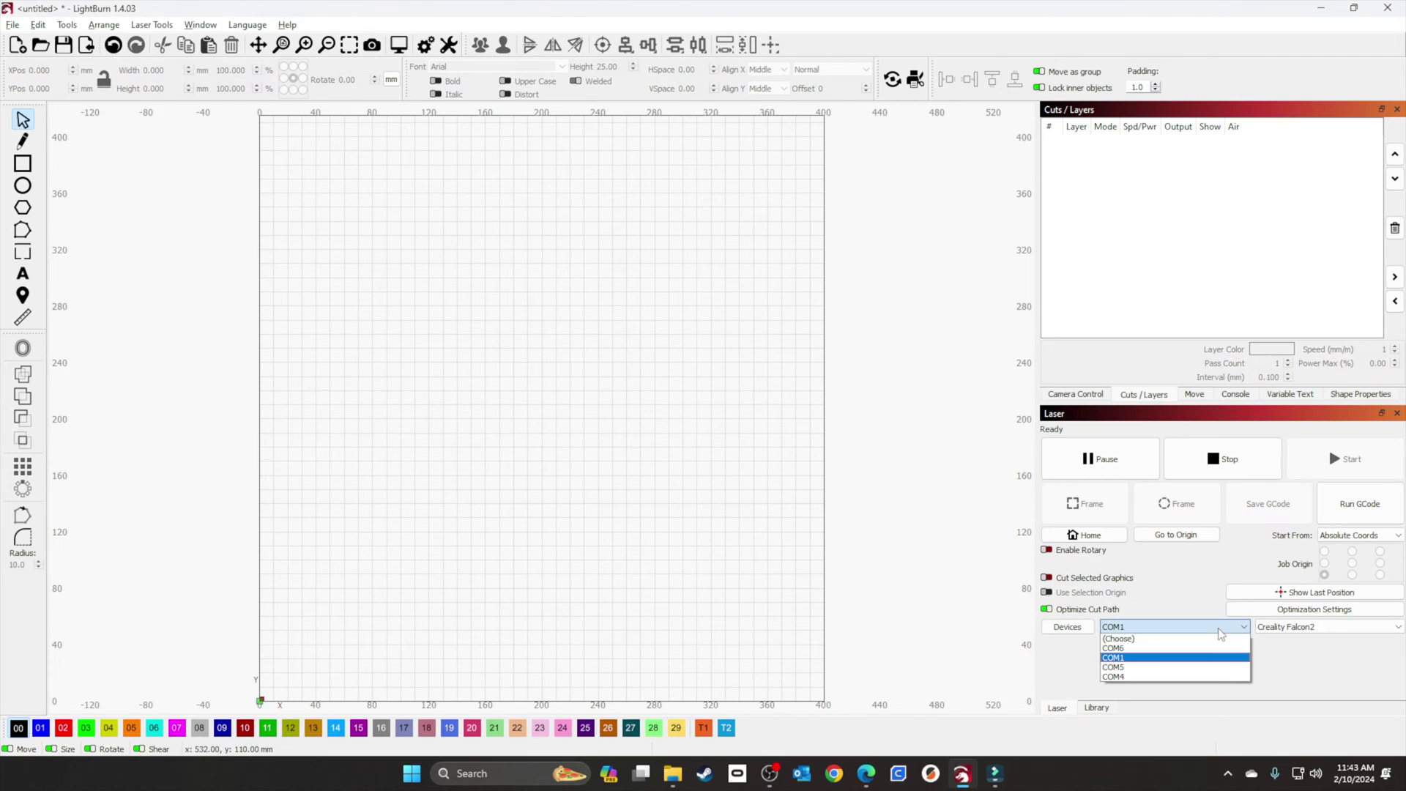
Step: Select the Creality Falcon2 Pro on port COM6 and start a material test with a maximum speed of 7500 mm/m
{"action": "left_click", "coordinate": [1180, 649]}
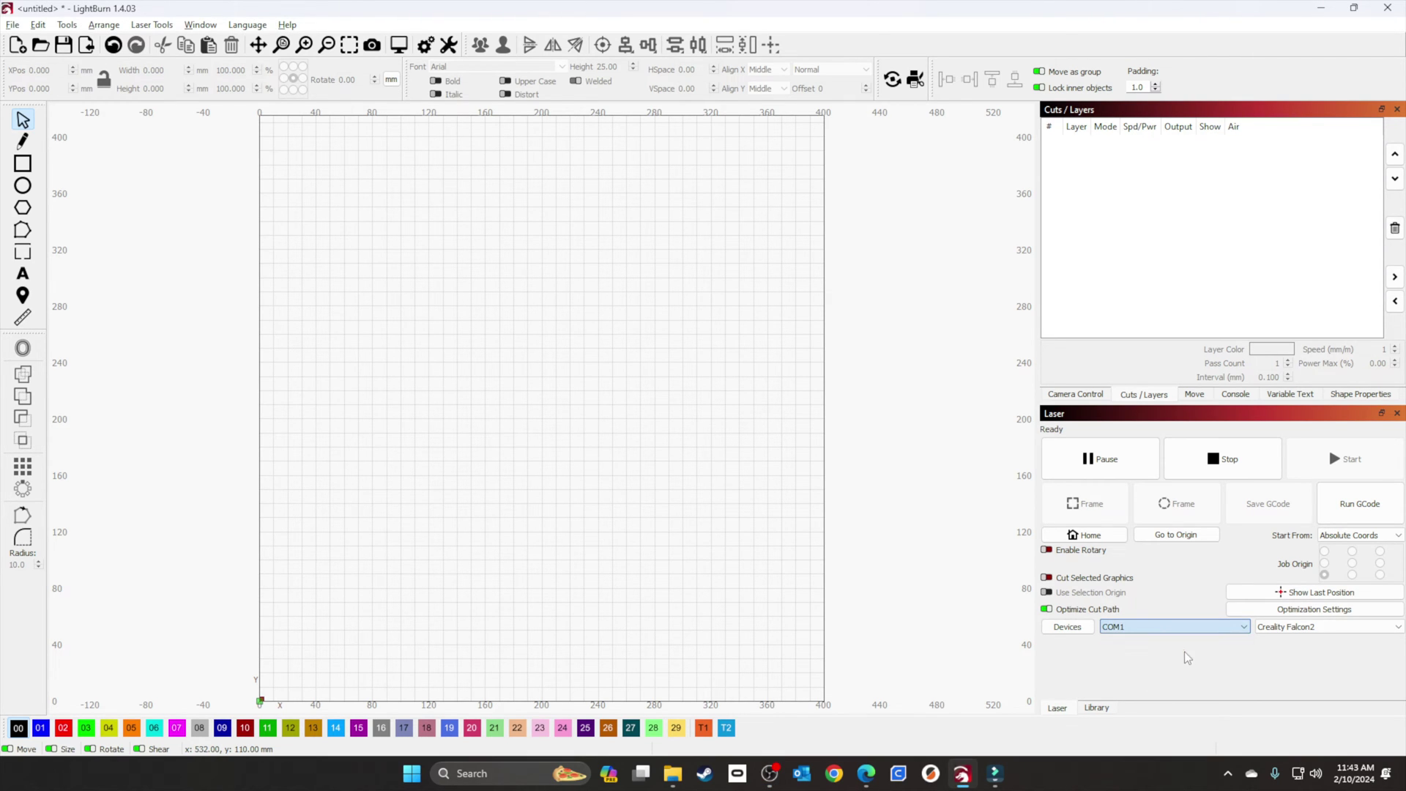
{"action": "left_click", "coordinate": [147, 27]}
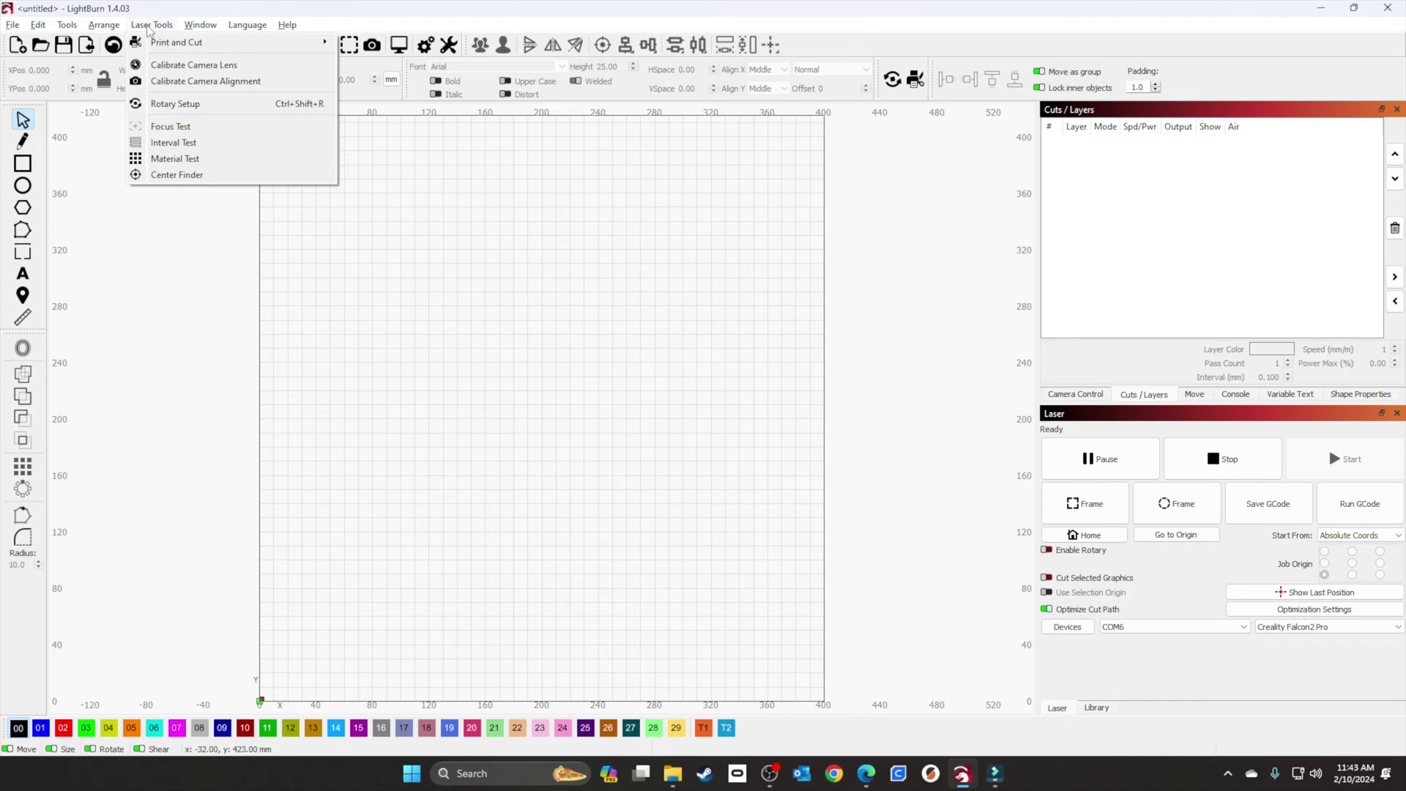
{"action": "left_click", "coordinate": [176, 159]}
{"action": "type", "text": "7500mm/m"}
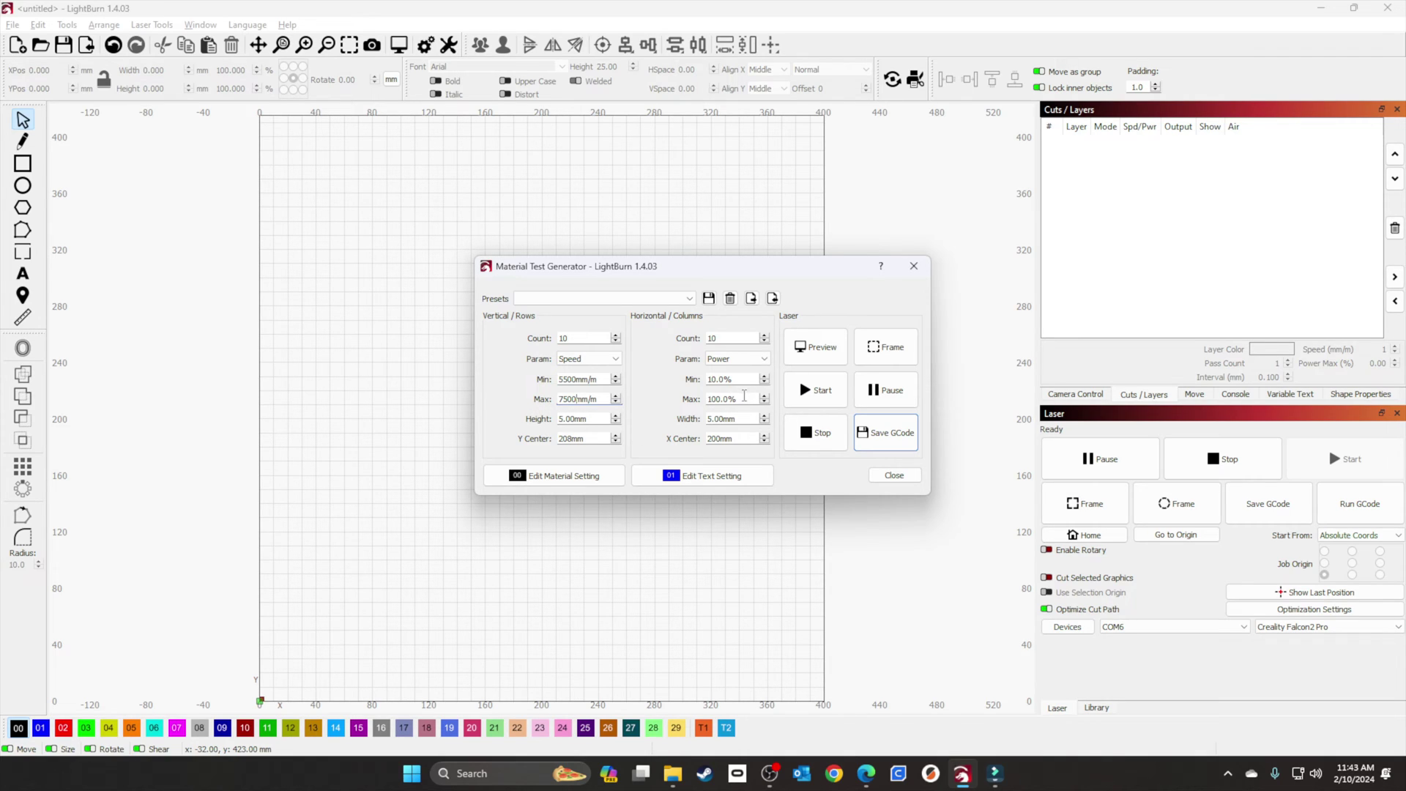
Step: Set the material test's power range to 5% minimum and 30% maximum and preview the test grid
{"action": "left_click_drag", "start_coordinate": [726, 379], "coordinate": [697, 386]}
{"action": "type", "text": "5"}
{"action": "key", "text": "Tab"}
{"action": "type", "text": "30"}
{"action": "left_click", "coordinate": [817, 355]}
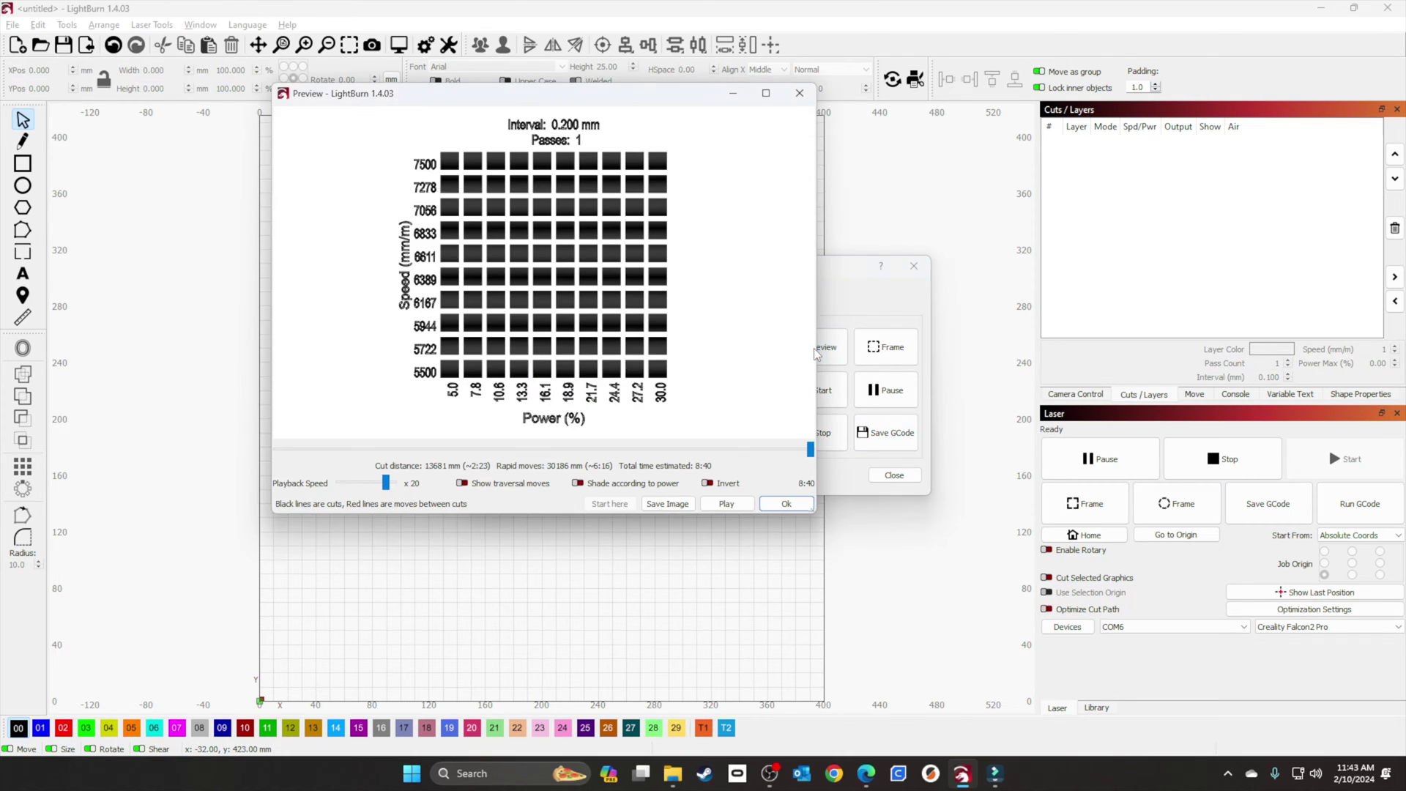
{"action": "left_click", "coordinate": [781, 504]}
Step: Check the test's material cut settings, and frame and run the material test on the laser
{"action": "left_click", "coordinate": [564, 482]}
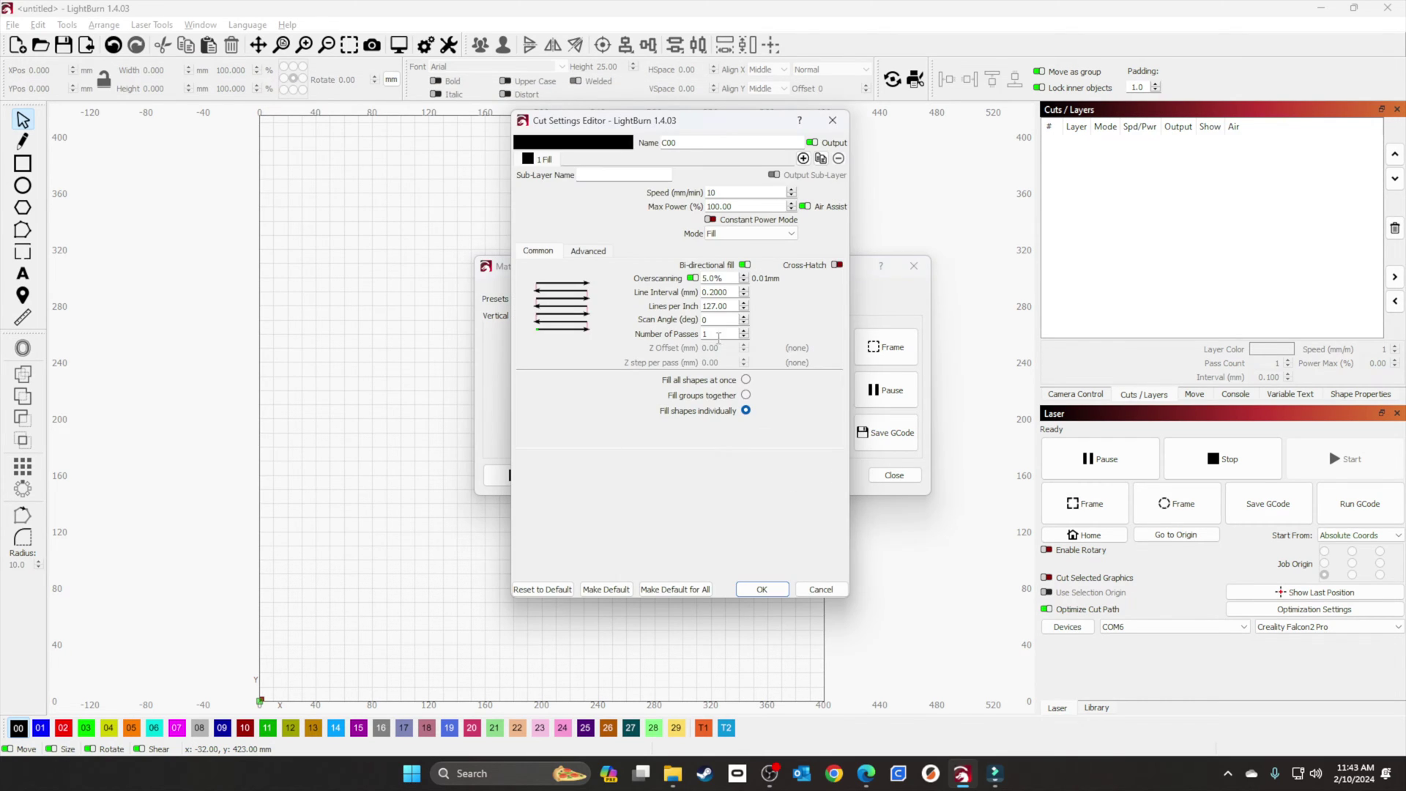
{"action": "left_click", "coordinate": [753, 588]}
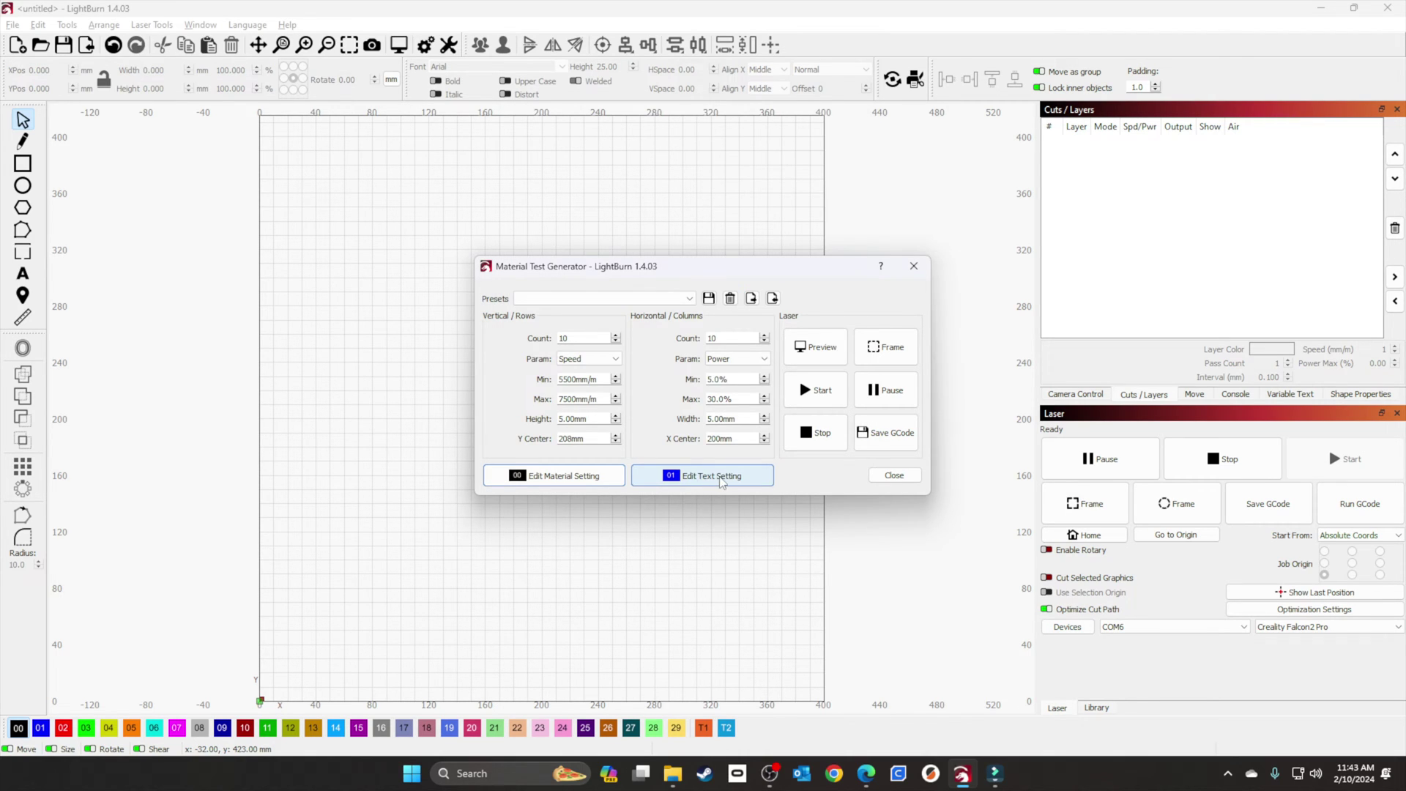
{"action": "left_click", "coordinate": [898, 357]}
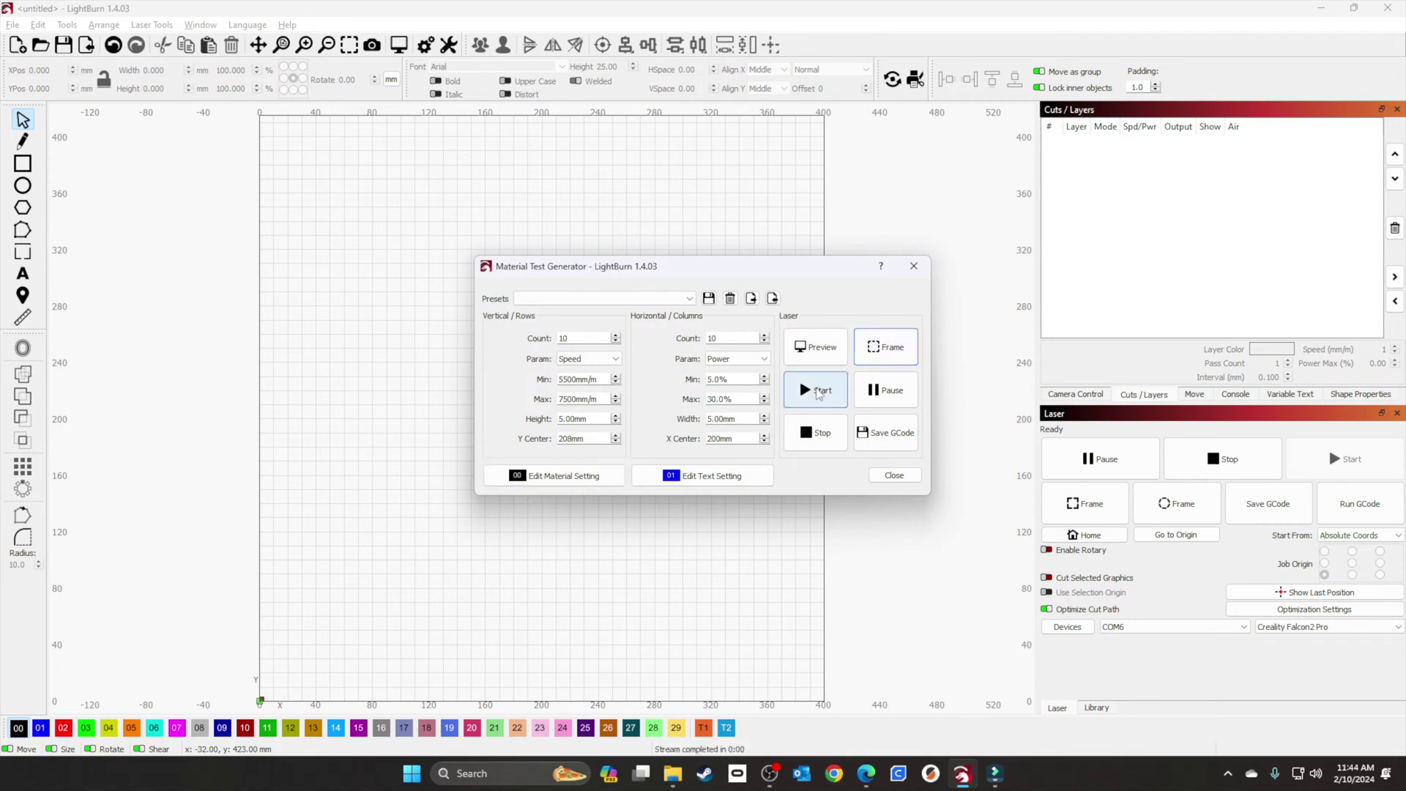
{"action": "left_click", "coordinate": [819, 394]}
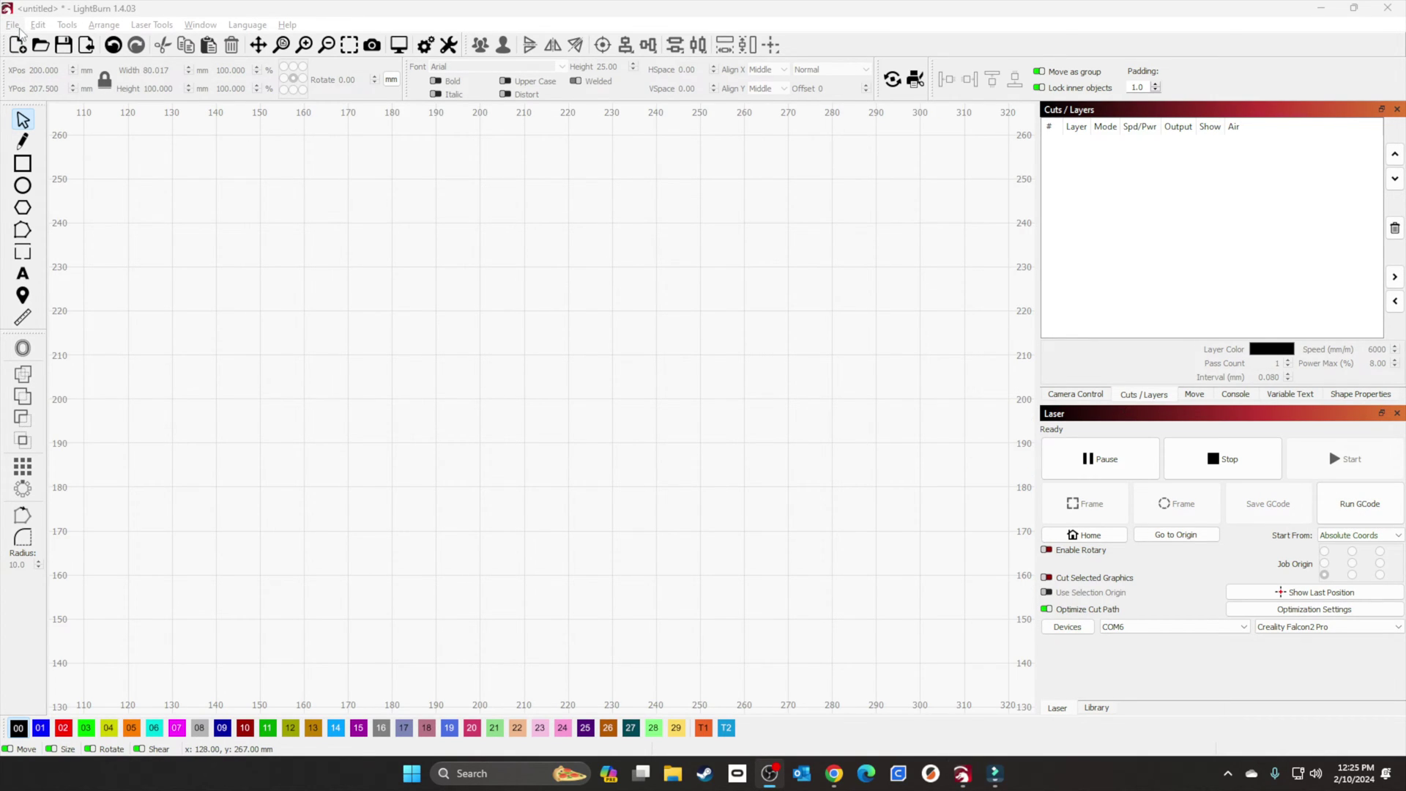
Step: Import the Brown dog photo from the Desktop into the workspace
{"action": "left_click", "coordinate": [12, 26]}
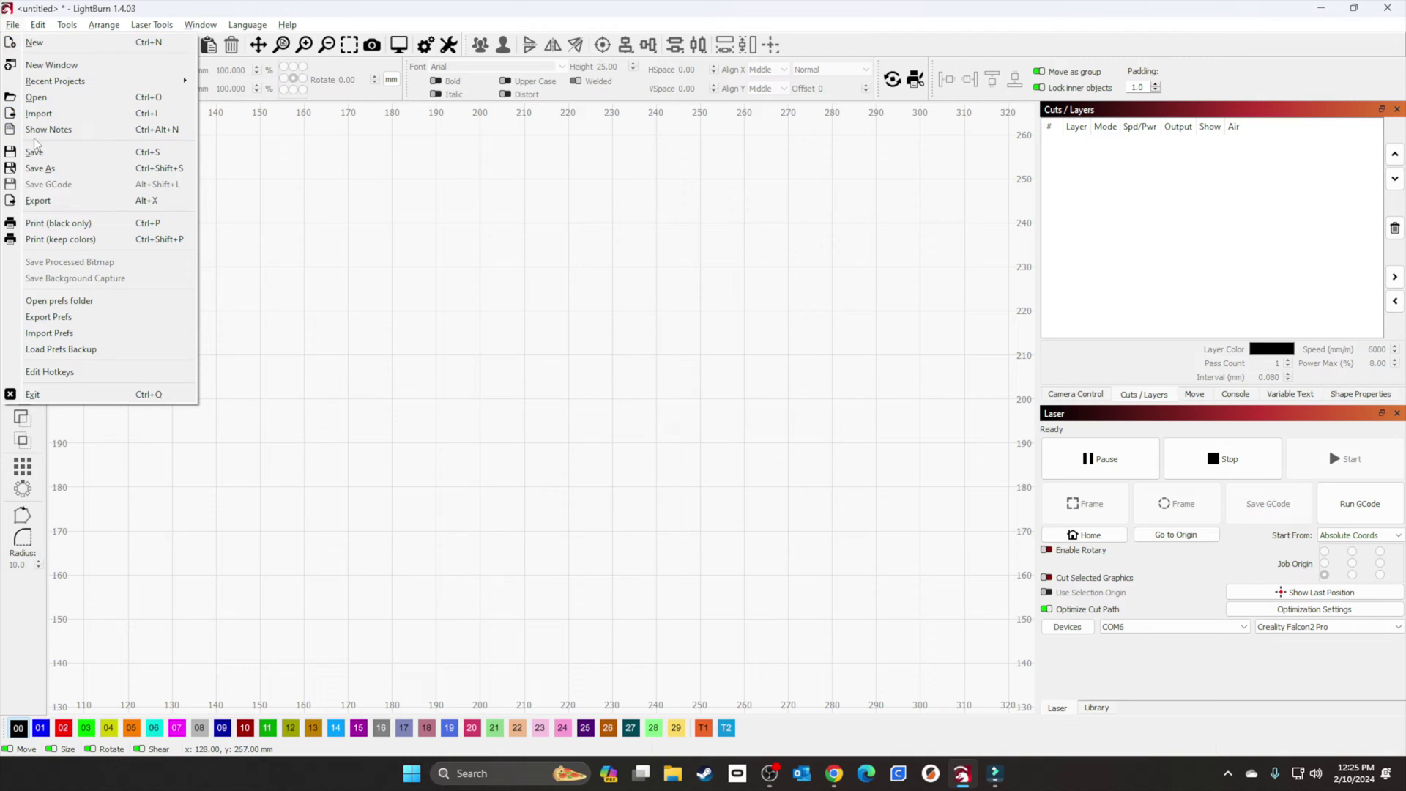
{"action": "left_click", "coordinate": [40, 115]}
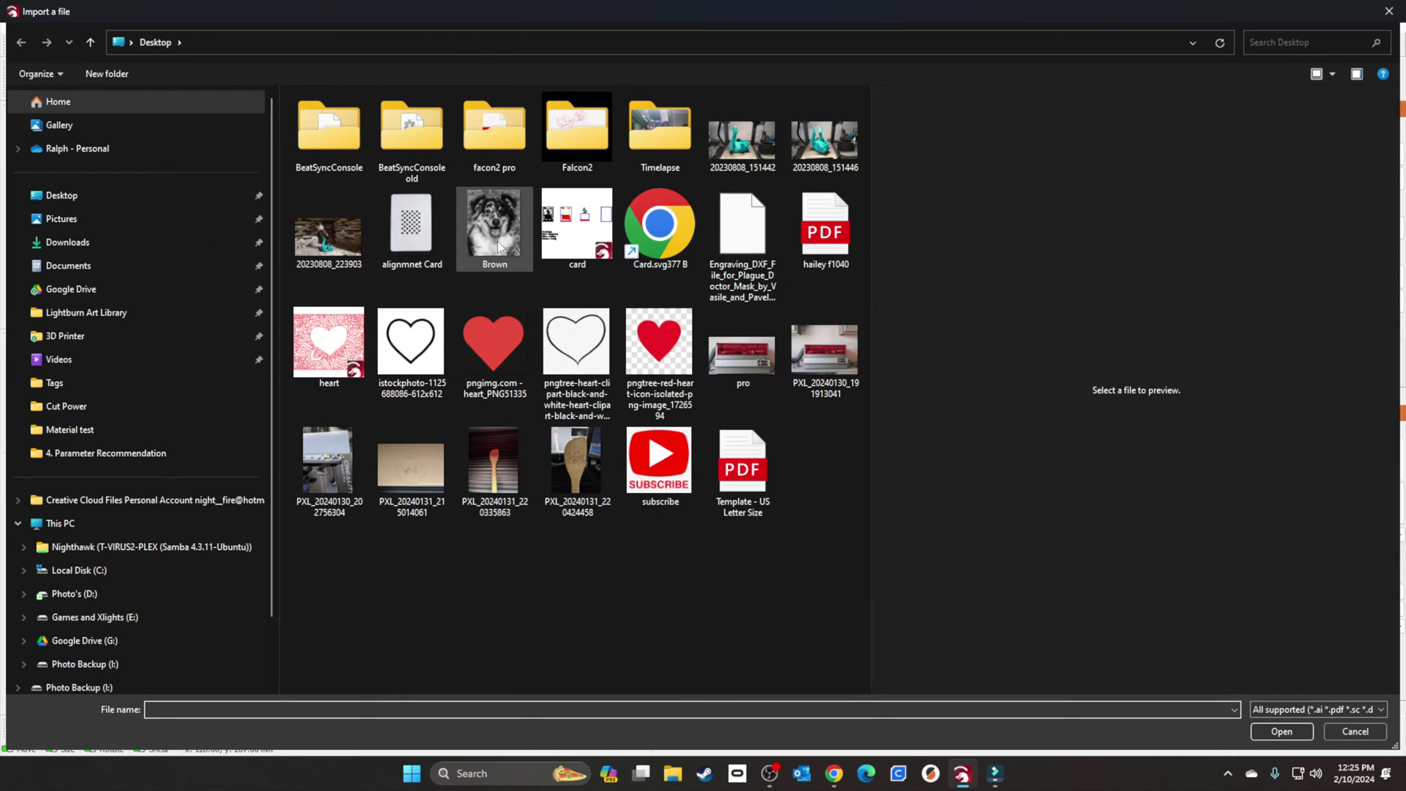
{"action": "left_click", "coordinate": [493, 239]}
{"action": "left_click", "coordinate": [1281, 731]}
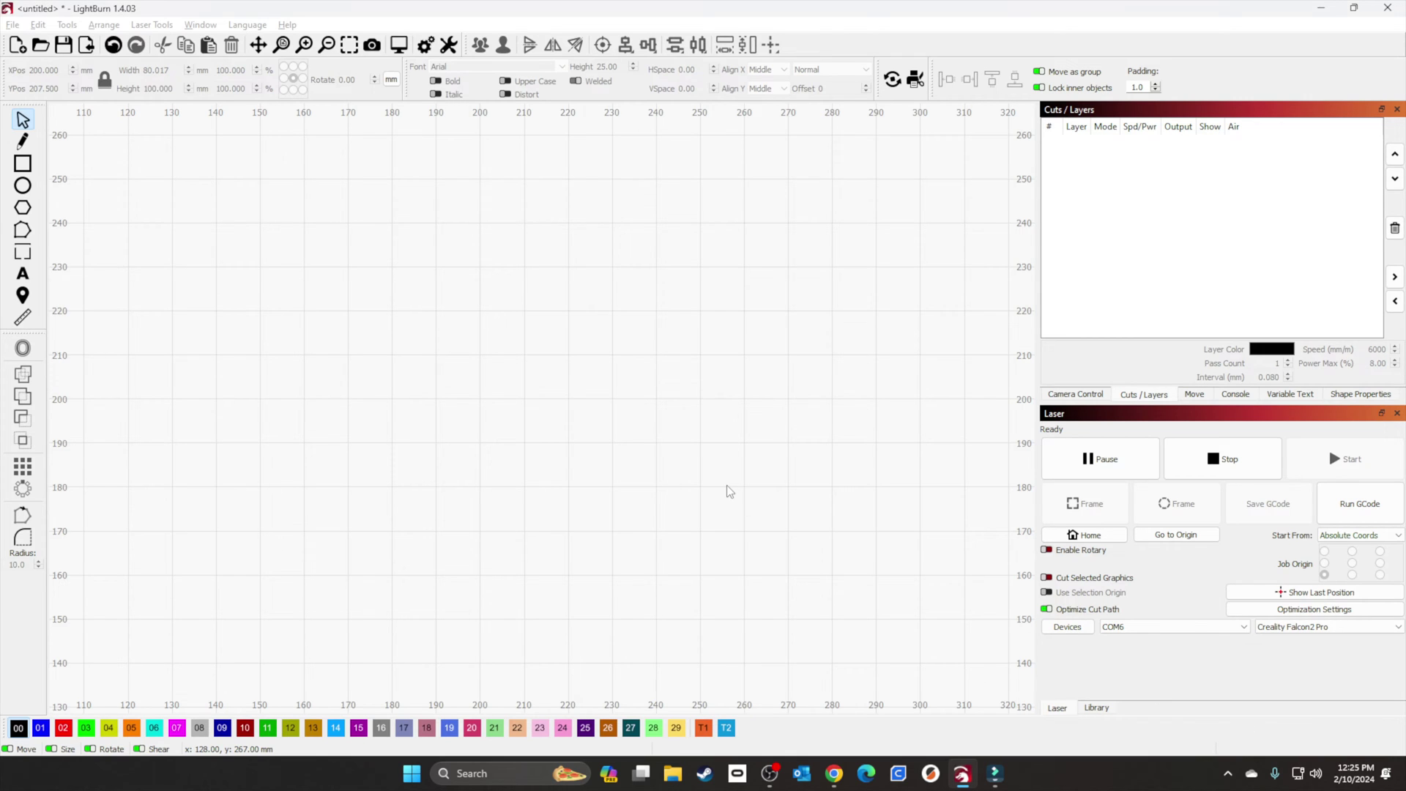
Step: Set the imported dog photo's height to 100 mm with its proportions locked
{"action": "scroll", "coordinate": [556, 403], "scroll_direction": "down", "scroll_amount": 5}
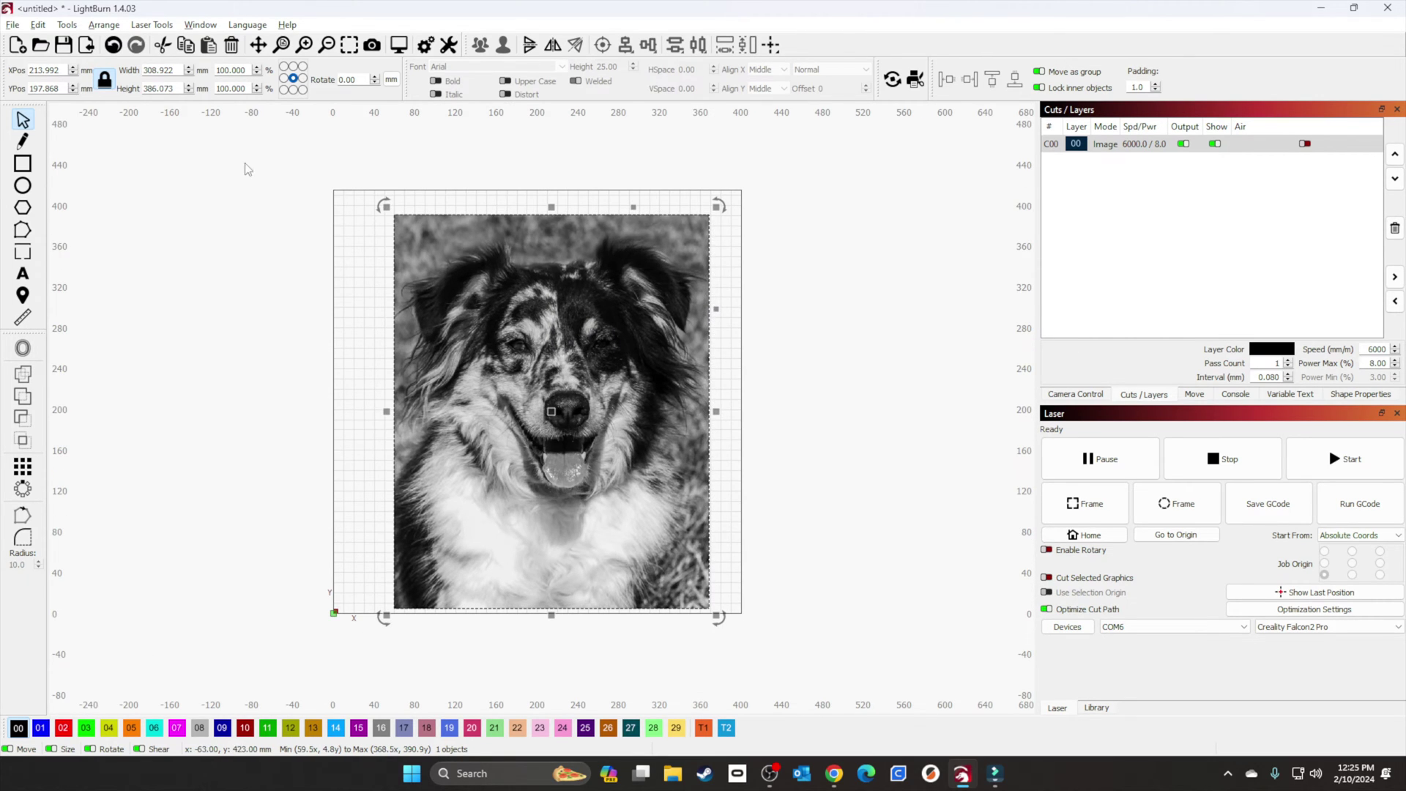
{"action": "double_click", "coordinate": [176, 87]}
{"action": "type", "text": "100"}
{"action": "key", "text": "Return"}
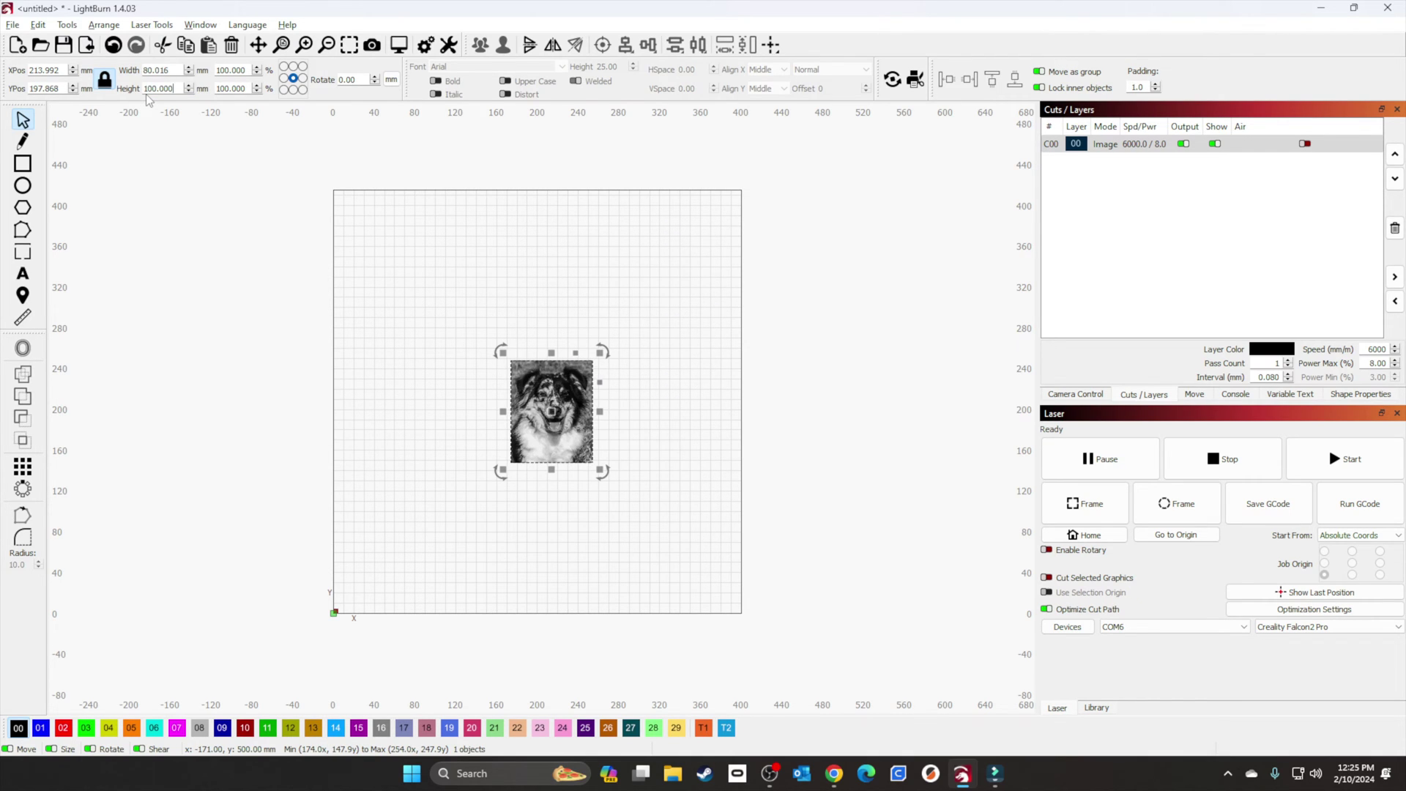
{"action": "scroll", "coordinate": [569, 419], "scroll_direction": "up", "scroll_amount": 2}
{"action": "scroll", "coordinate": [569, 419], "scroll_direction": "up", "scroll_amount": 3}
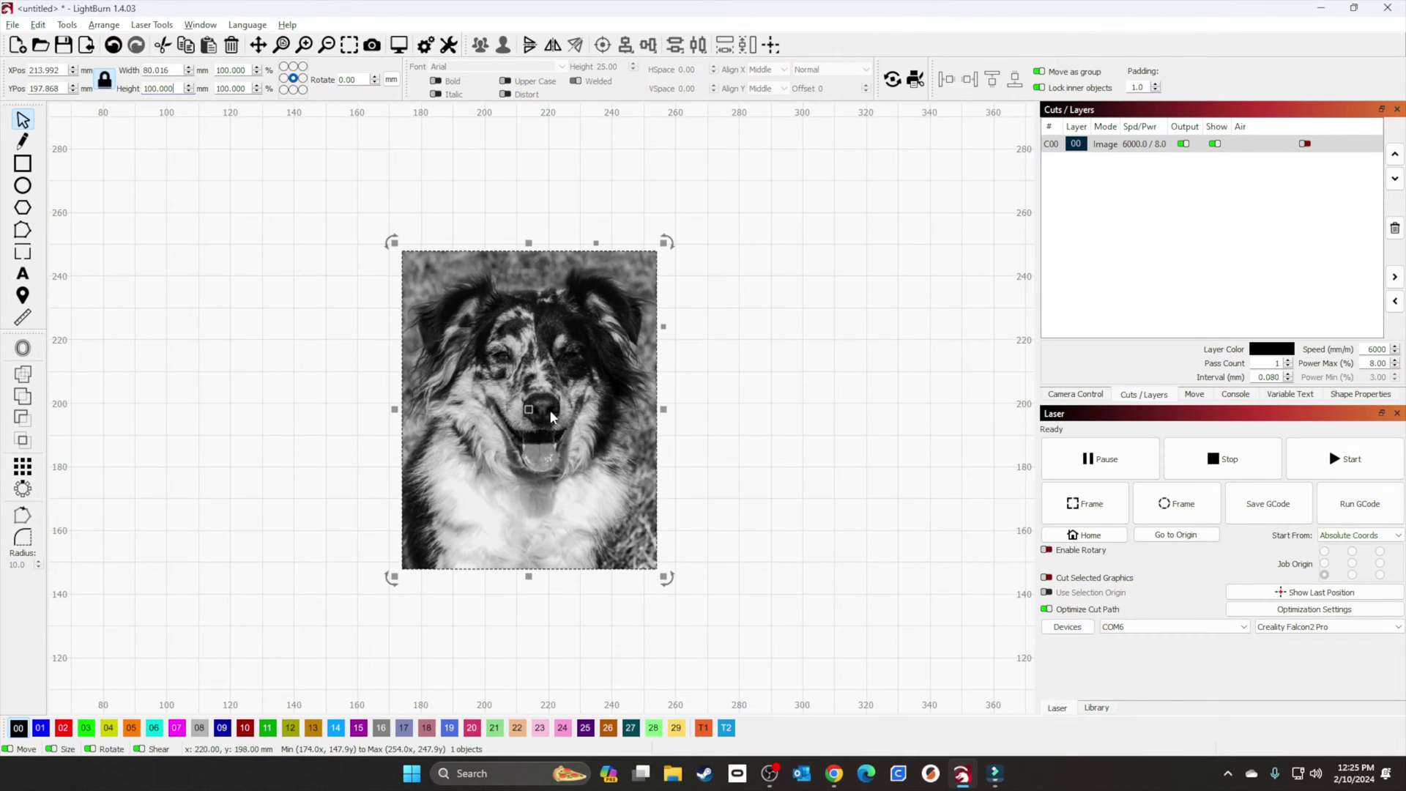
{"action": "scroll", "coordinate": [504, 417], "scroll_direction": "up", "scroll_amount": 1}
{"action": "right_click", "coordinate": [485, 299]}
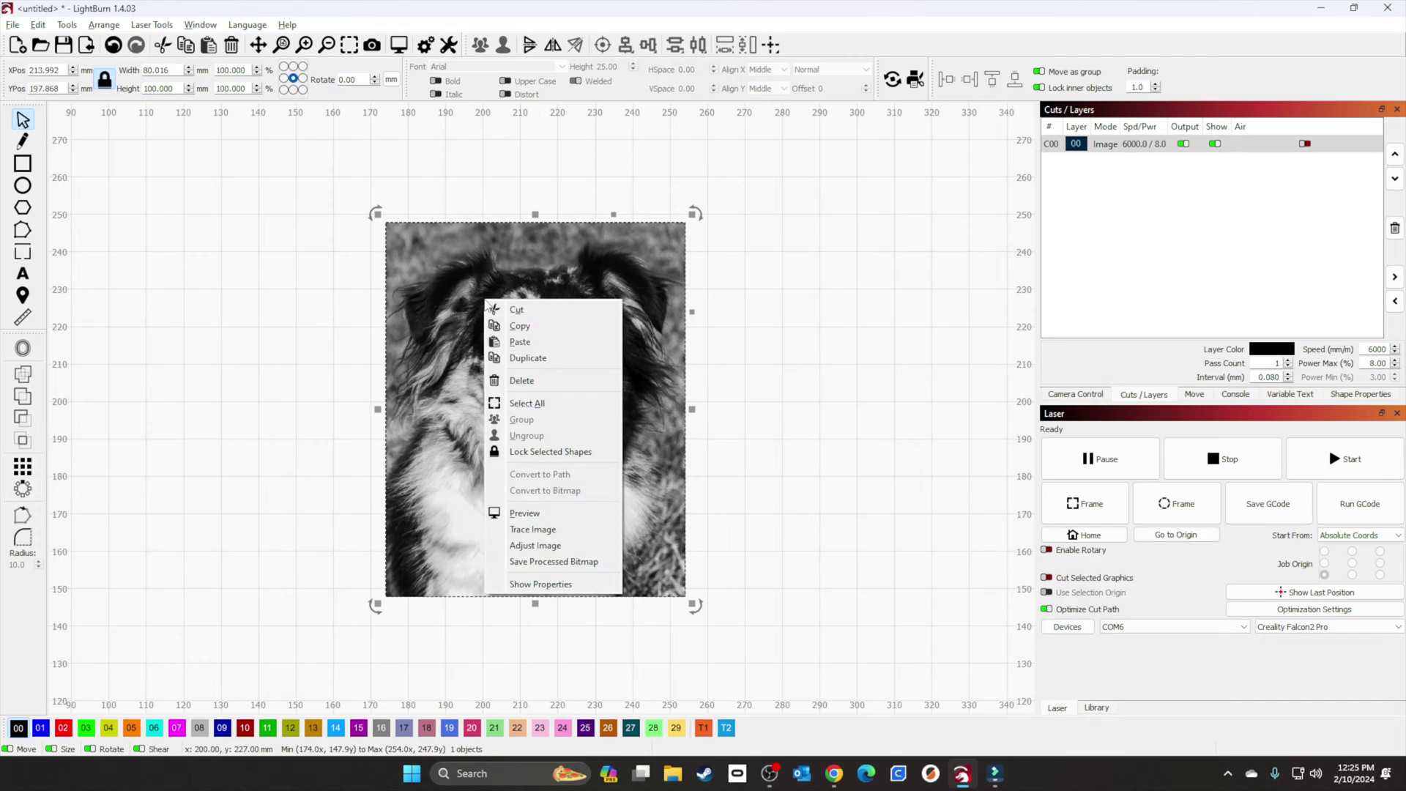
{"action": "left_click", "coordinate": [575, 533]}
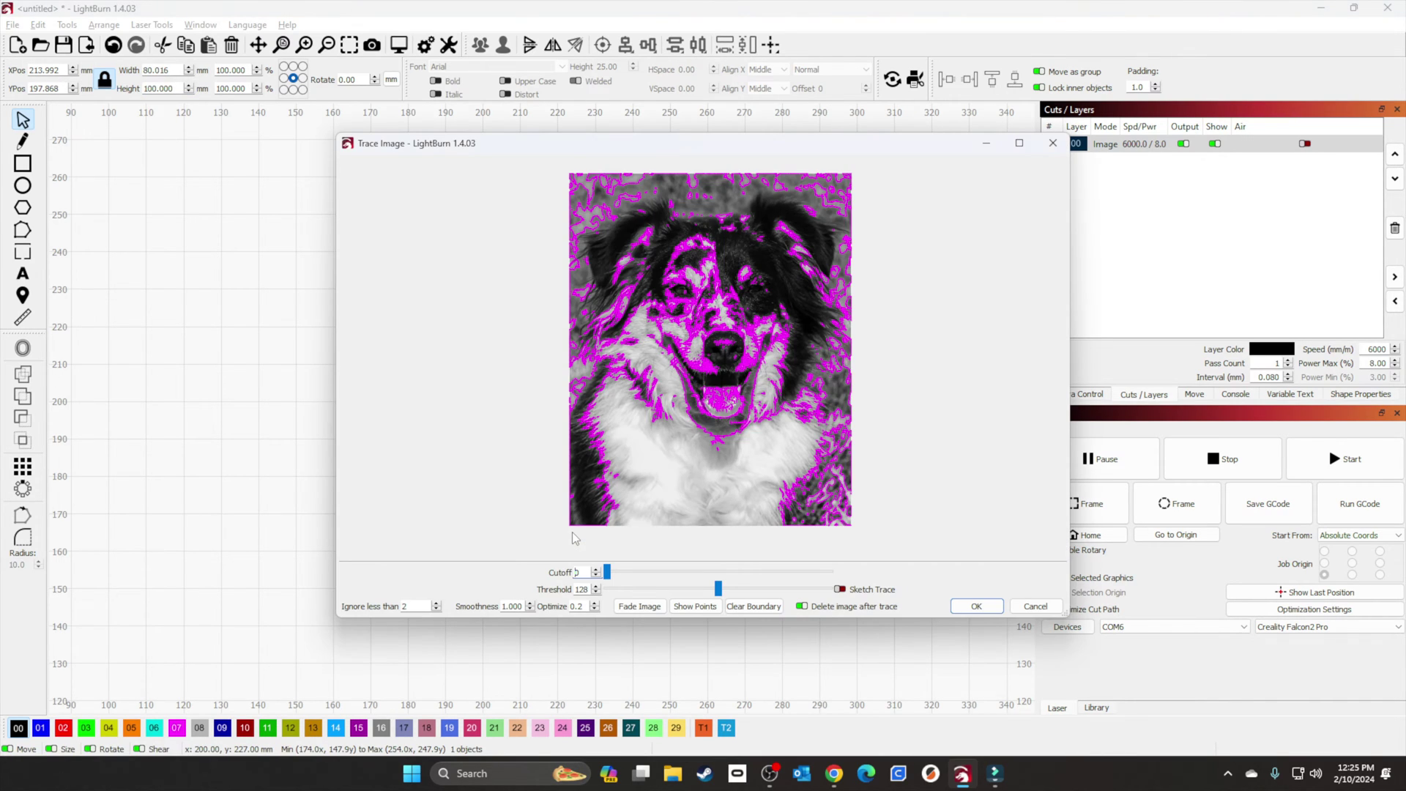
{"action": "left_click", "coordinate": [1036, 605]}
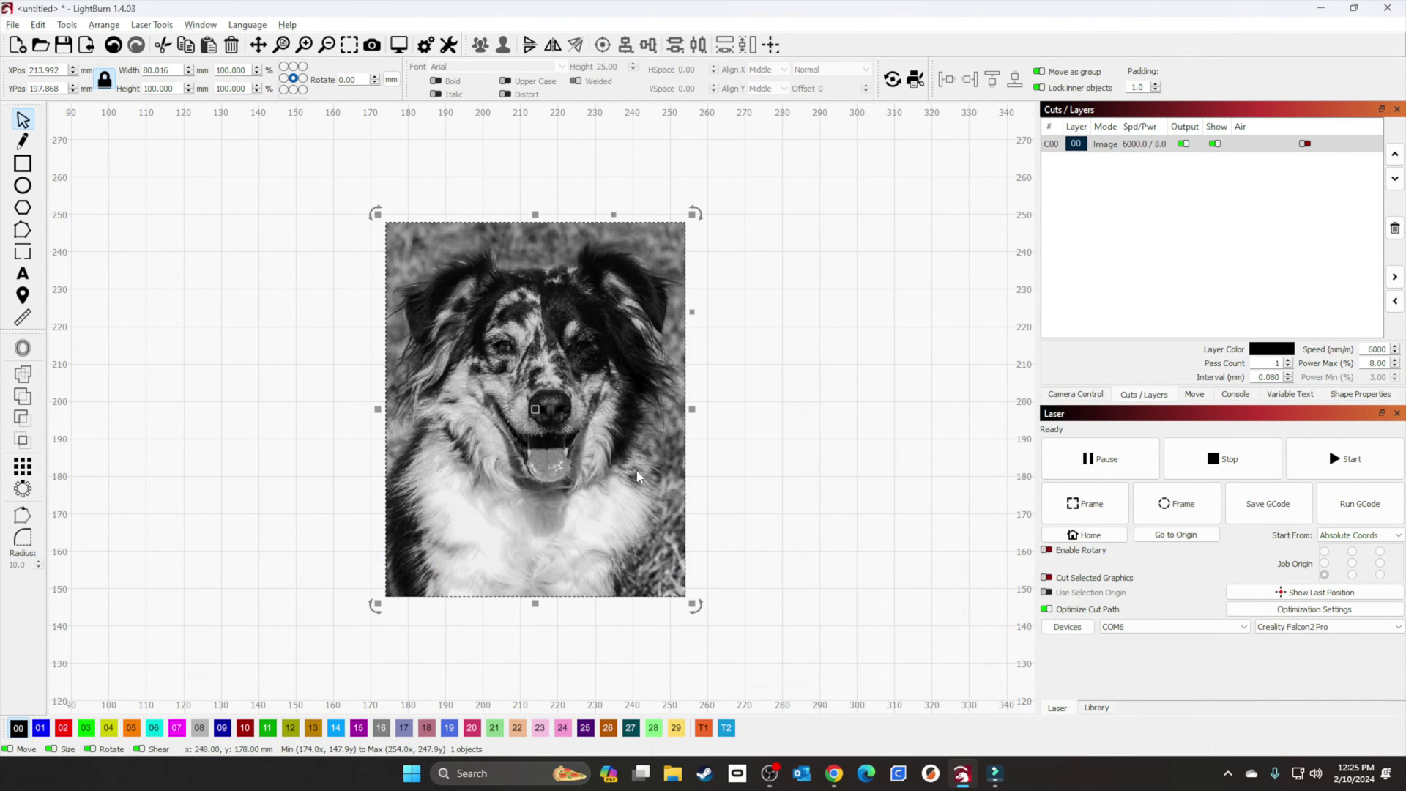
Step: Adjust the dog image with an enhance radius of 14 and an enhance amount of 360, inspecting the processed preview up close
{"action": "right_click", "coordinate": [487, 384]}
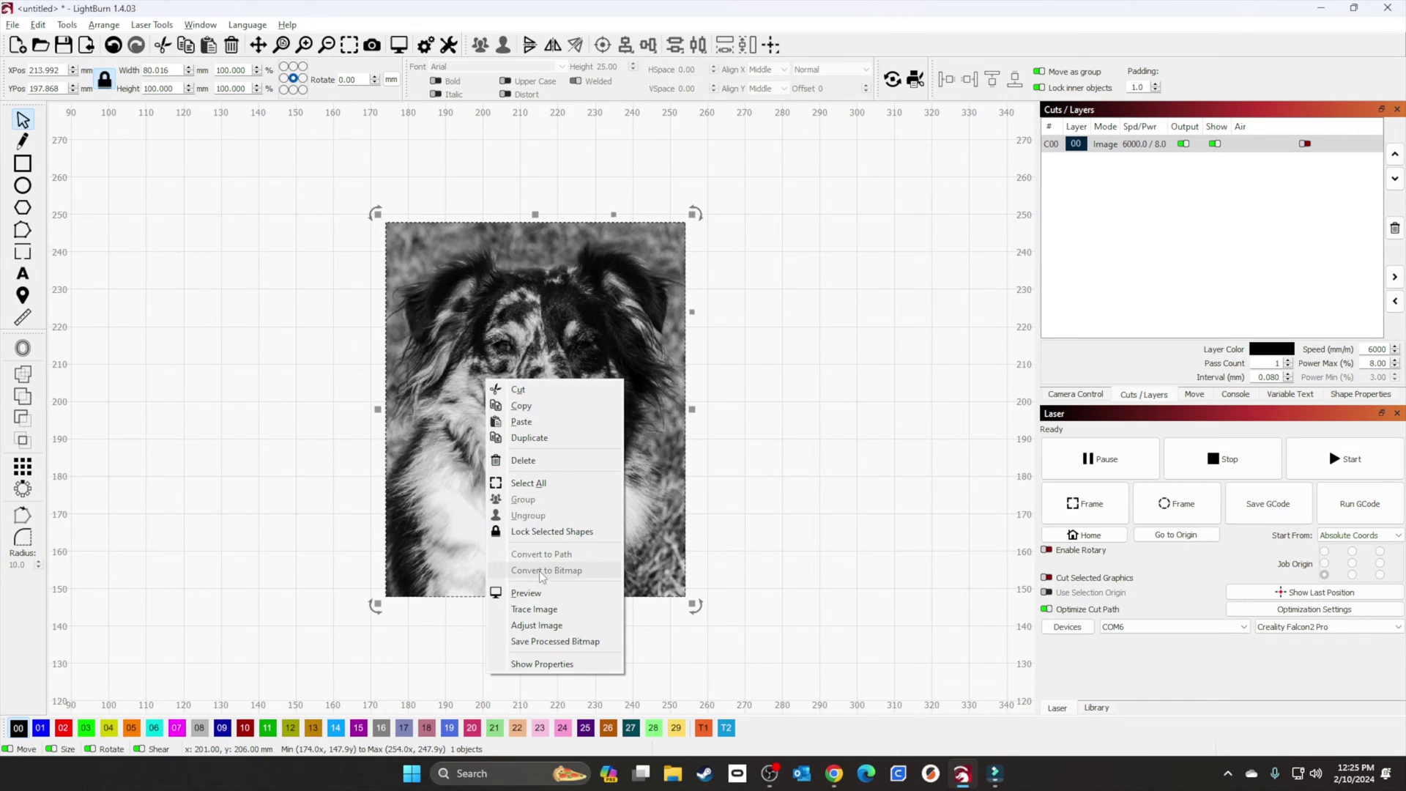
{"action": "left_click", "coordinate": [548, 626]}
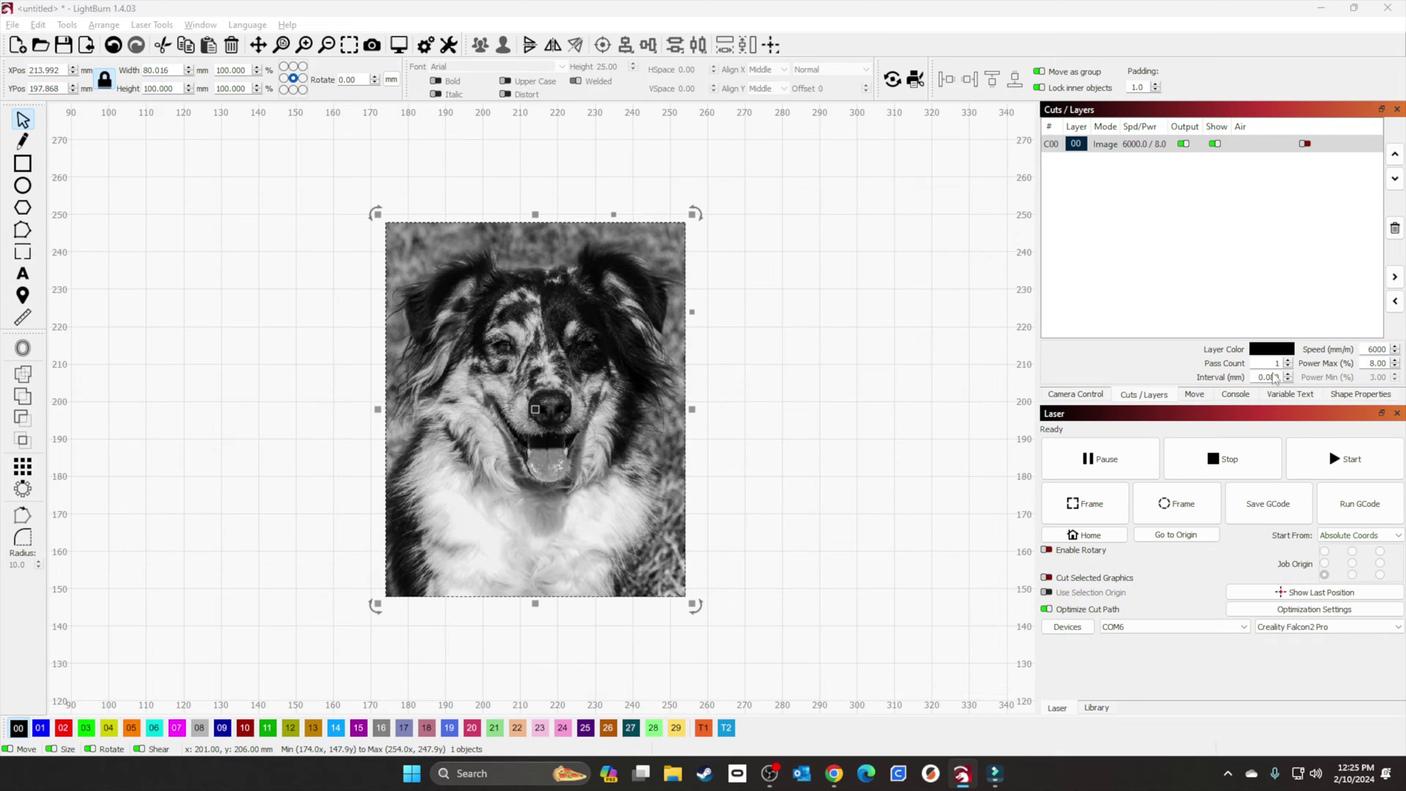
{"action": "left_click_drag", "start_coordinate": [1122, 93], "coordinate": [514, 132]}
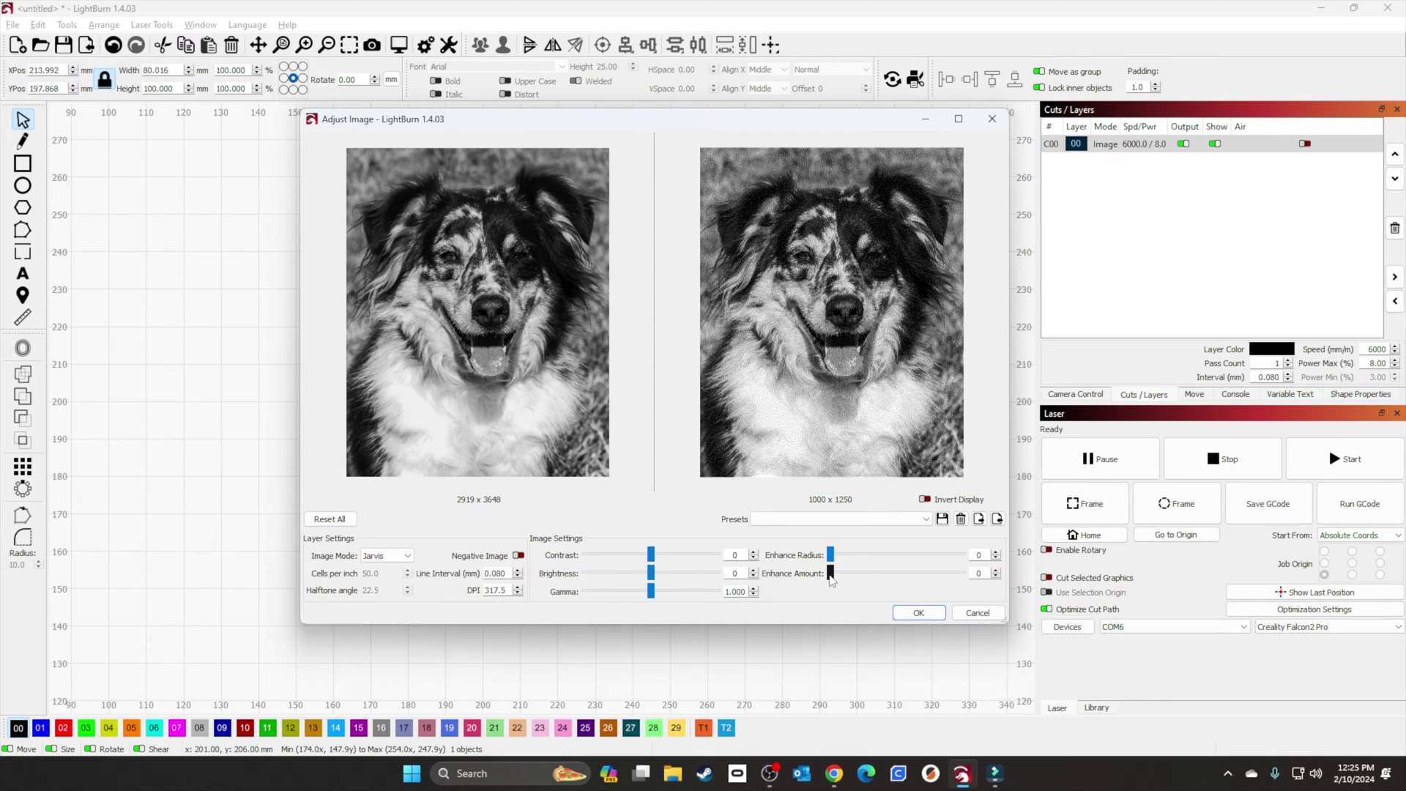
{"action": "left_click_drag", "start_coordinate": [830, 560], "coordinate": [864, 576]}
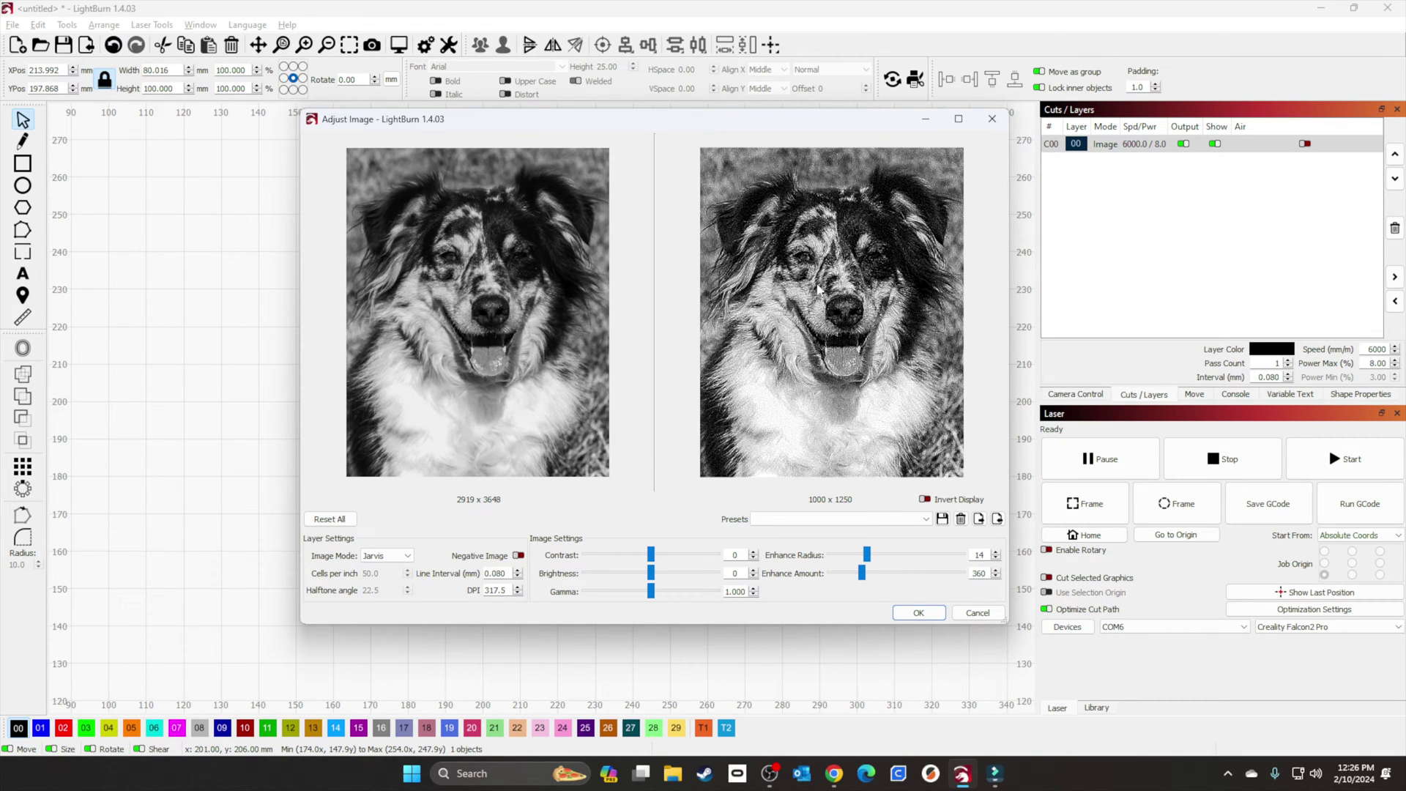
{"action": "scroll", "coordinate": [847, 328], "scroll_direction": "up", "scroll_amount": 3}
{"action": "scroll", "coordinate": [843, 320], "scroll_direction": "down", "scroll_amount": 1}
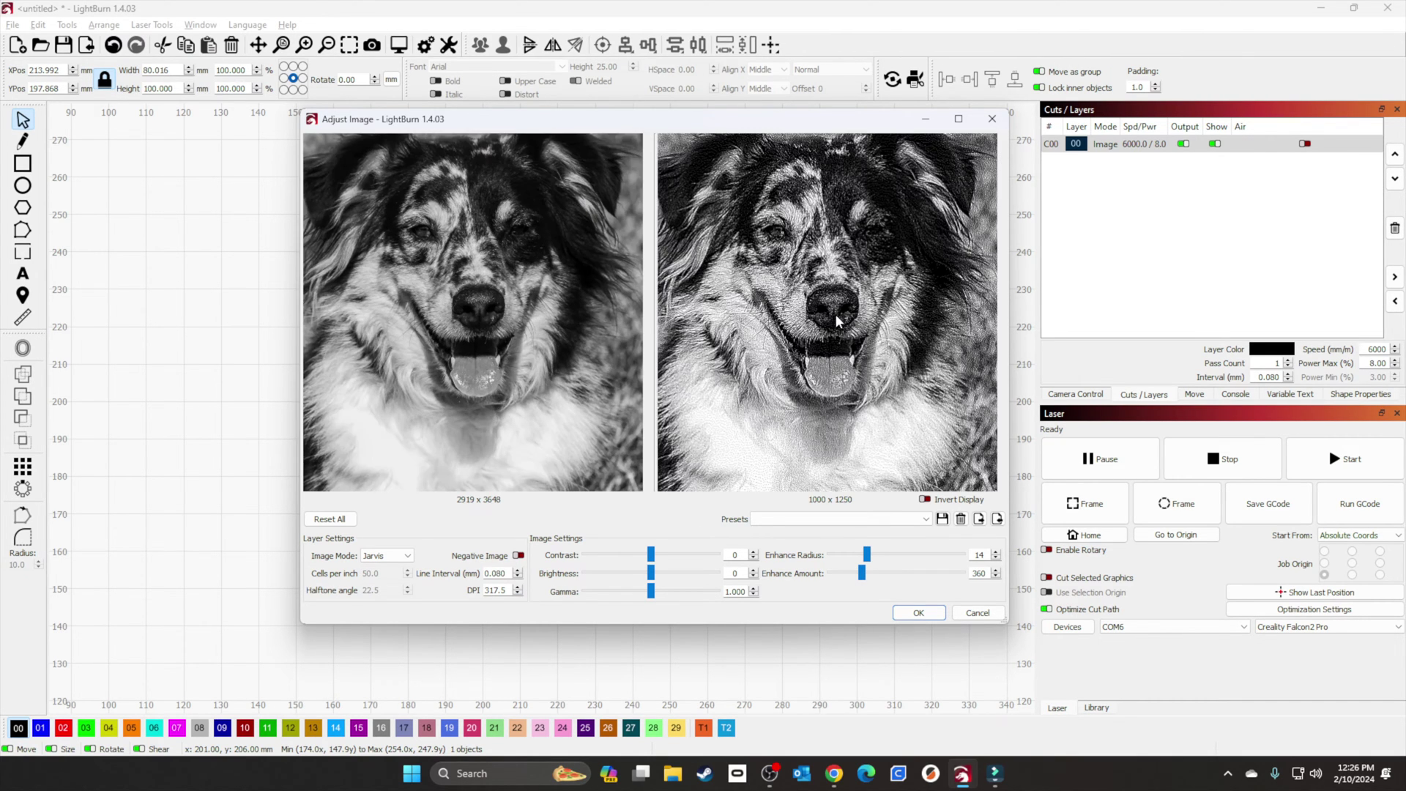
{"action": "scroll", "coordinate": [837, 321], "scroll_direction": "down", "scroll_amount": 2}
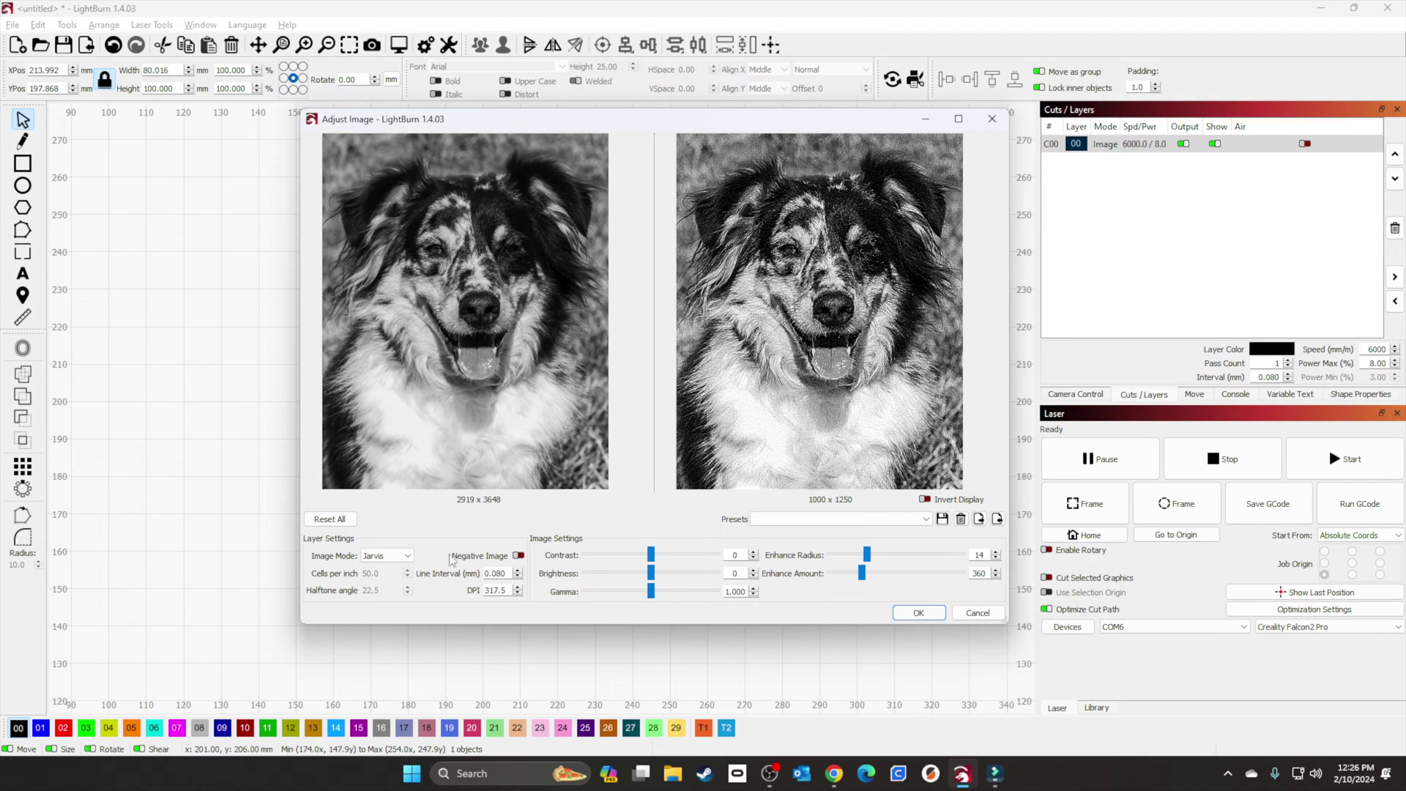
{"action": "left_click", "coordinate": [921, 615]}
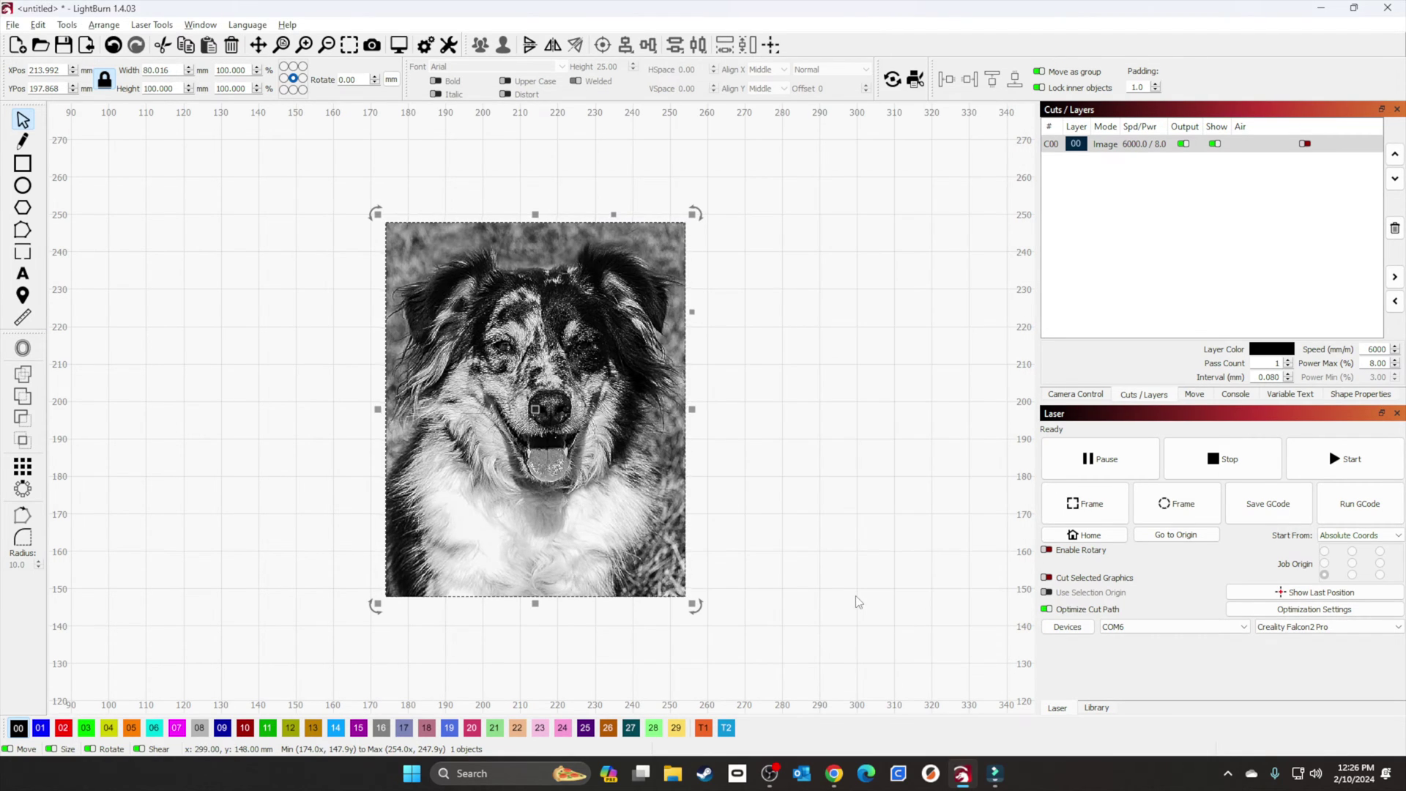
Step: Update the camera overlay and move the dog image to the board's lower-left area, centred at about X 141, Y 105 mm
{"action": "left_click", "coordinate": [1072, 395]}
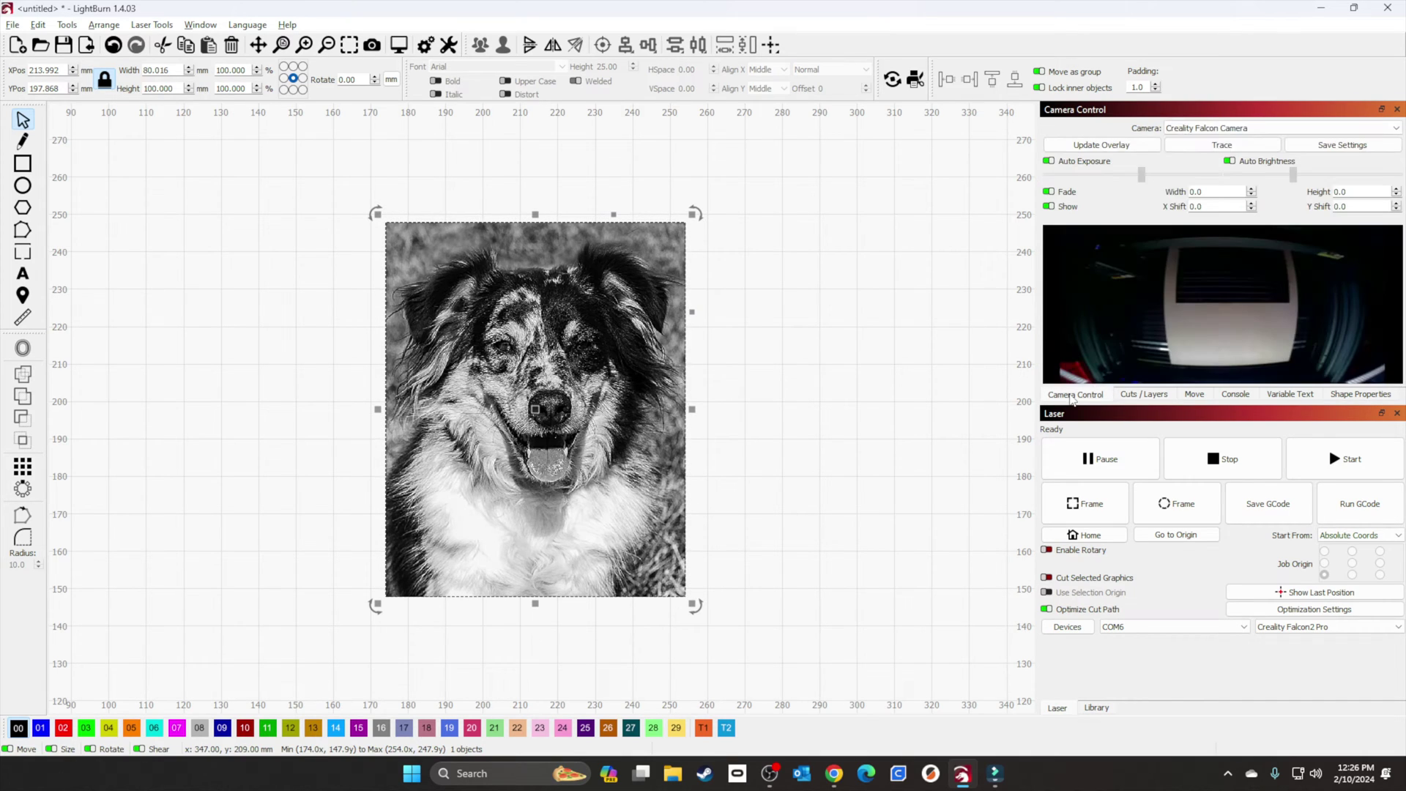
{"action": "left_click", "coordinate": [1088, 505]}
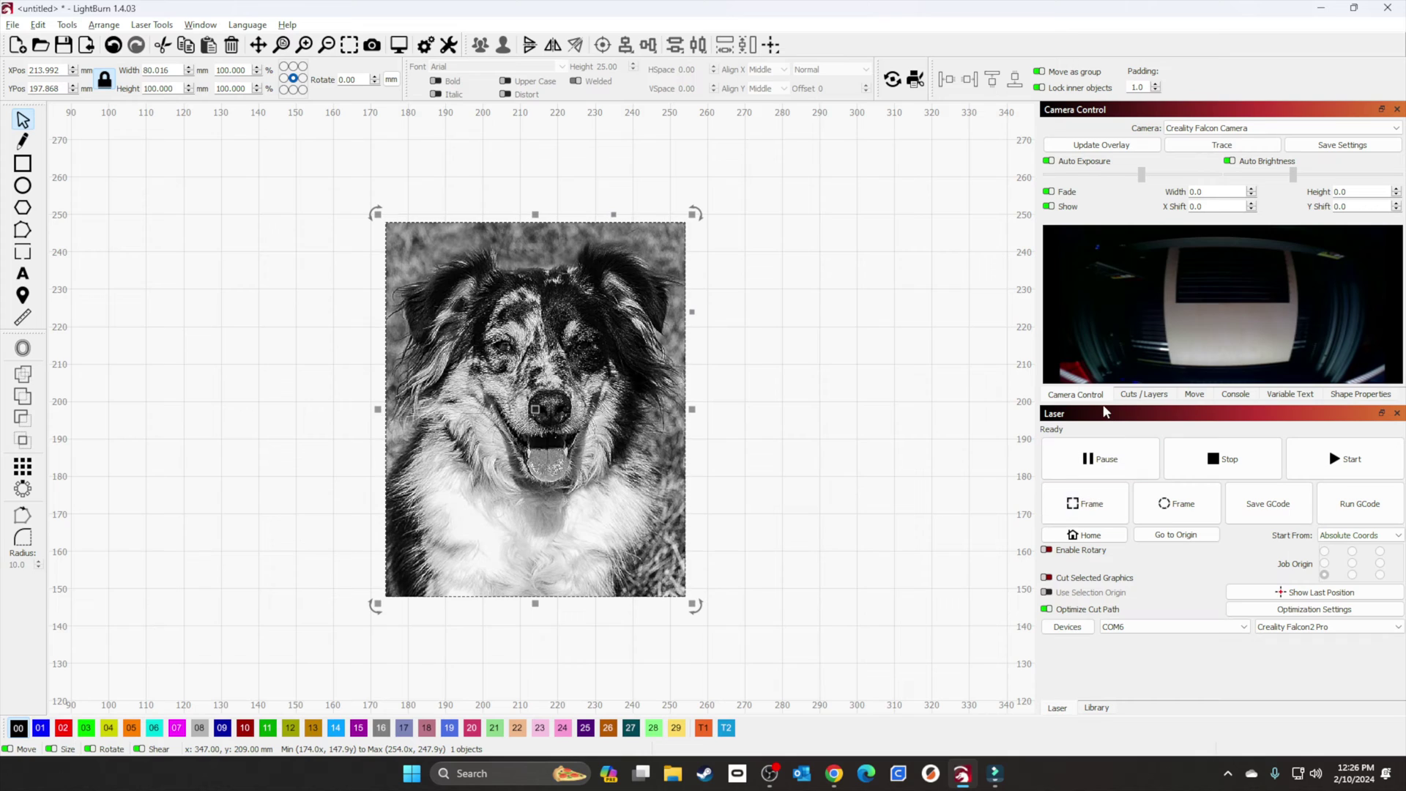
{"action": "left_click", "coordinate": [1101, 145]}
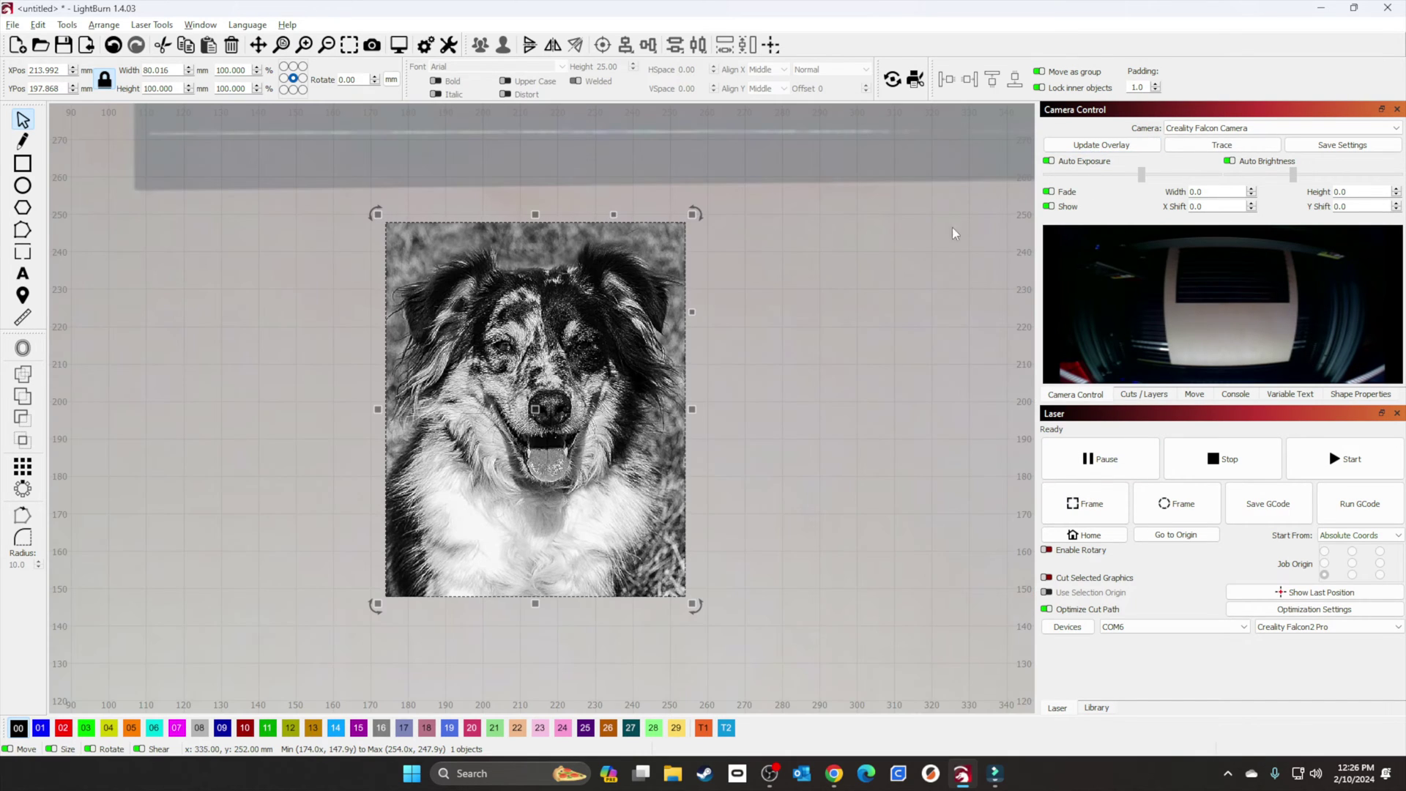
{"action": "scroll", "coordinate": [776, 361], "scroll_direction": "down", "scroll_amount": 3}
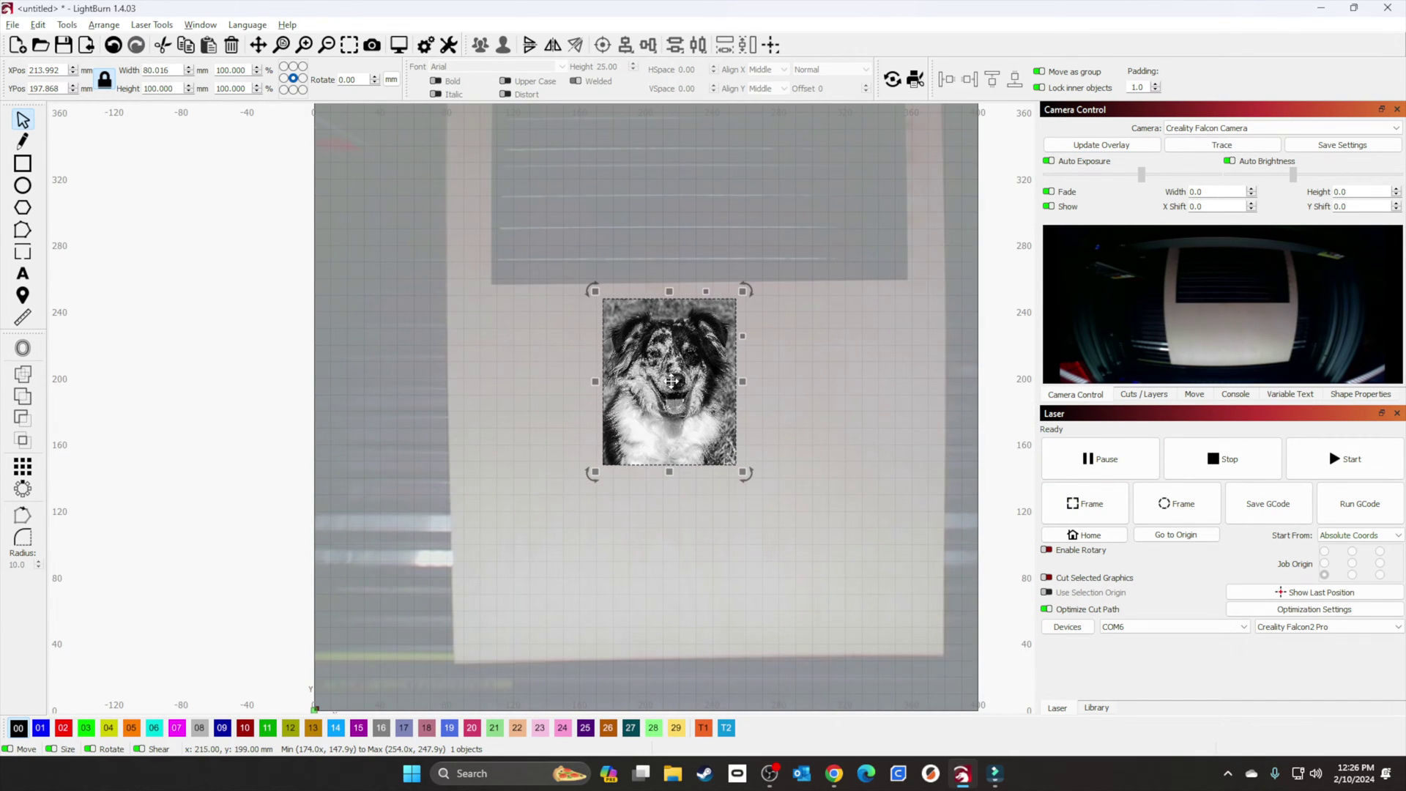
{"action": "left_click_drag", "start_coordinate": [671, 380], "coordinate": [548, 534]}
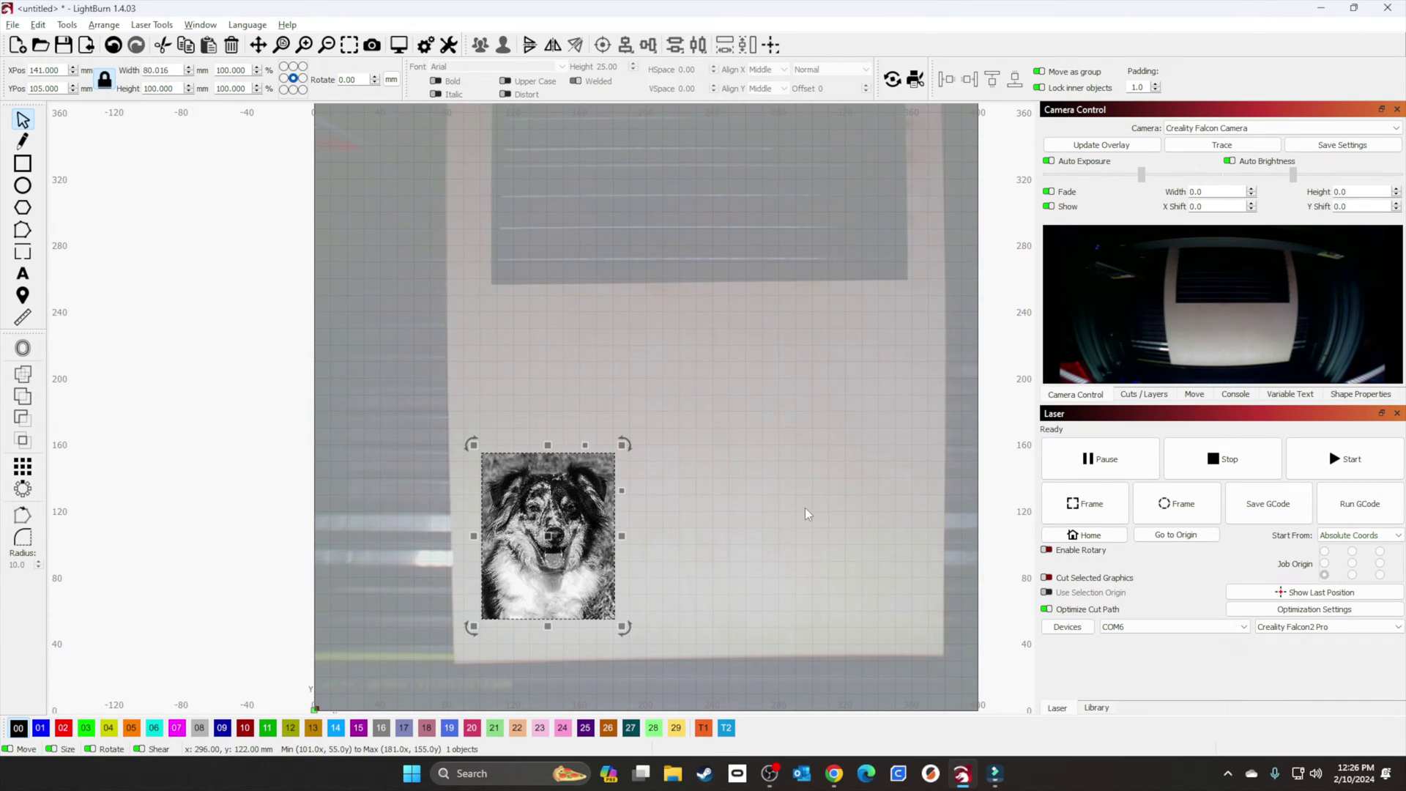
Step: Home the laser and frame the dog image's outline on the board
{"action": "left_click", "coordinate": [1086, 509]}
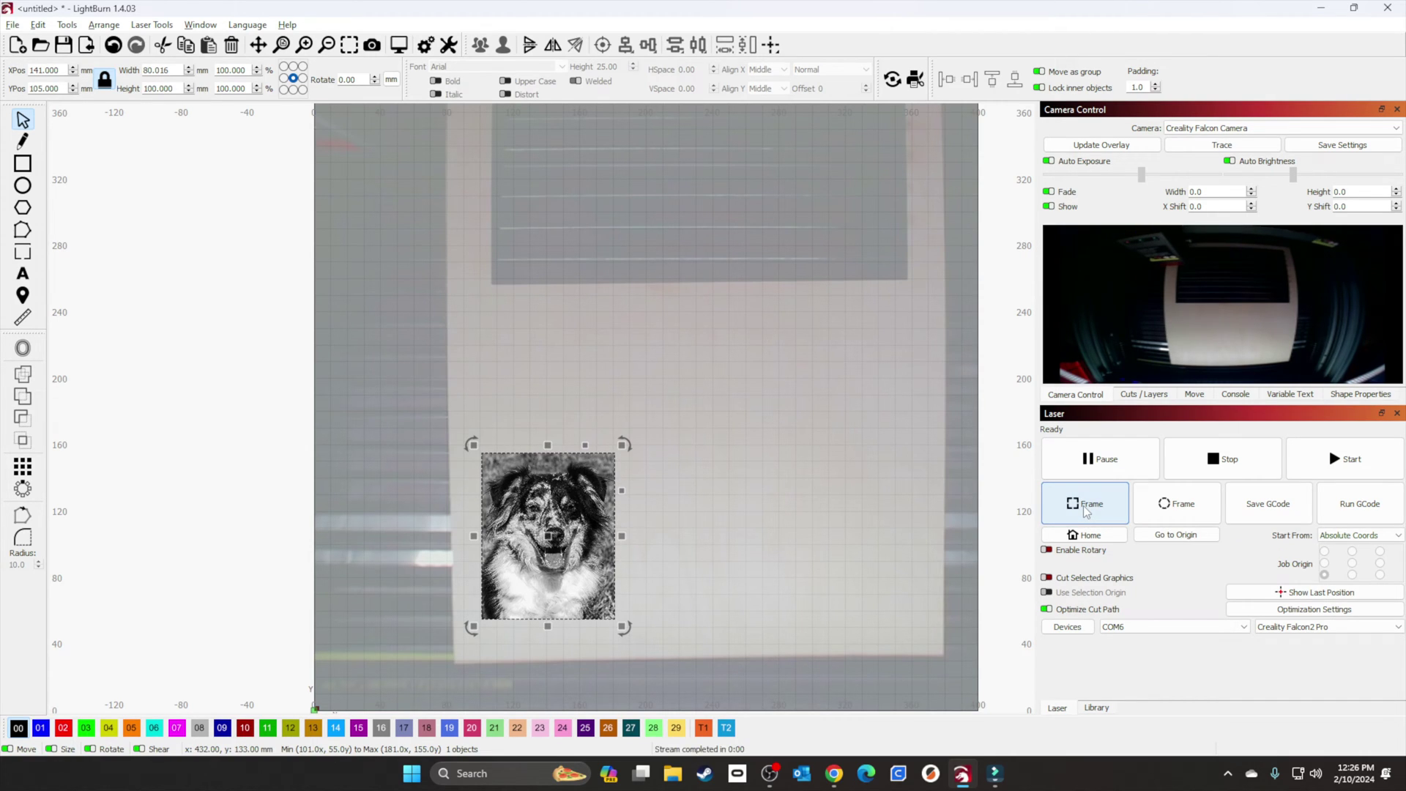
{"action": "left_click", "coordinate": [1091, 536]}
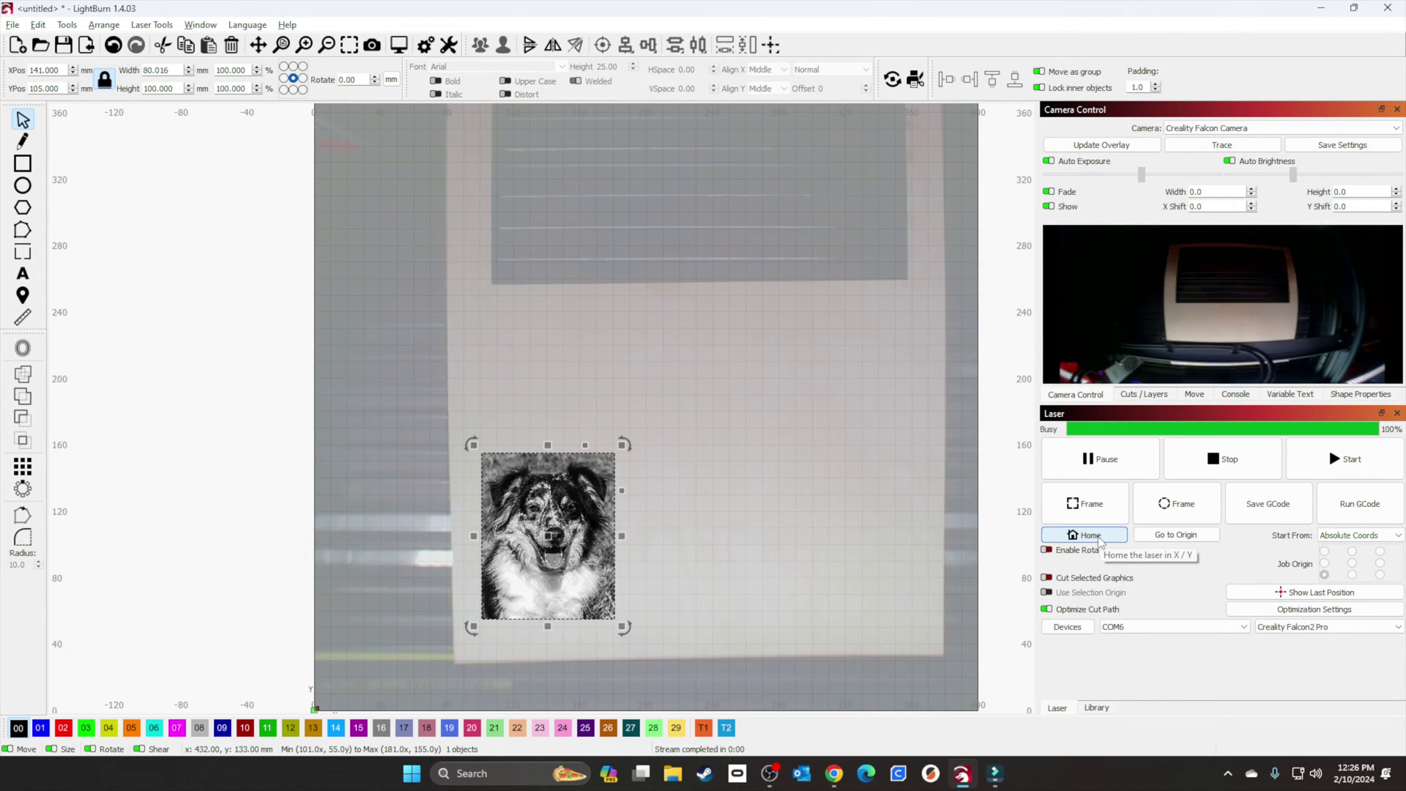
{"action": "left_click", "coordinate": [1090, 501]}
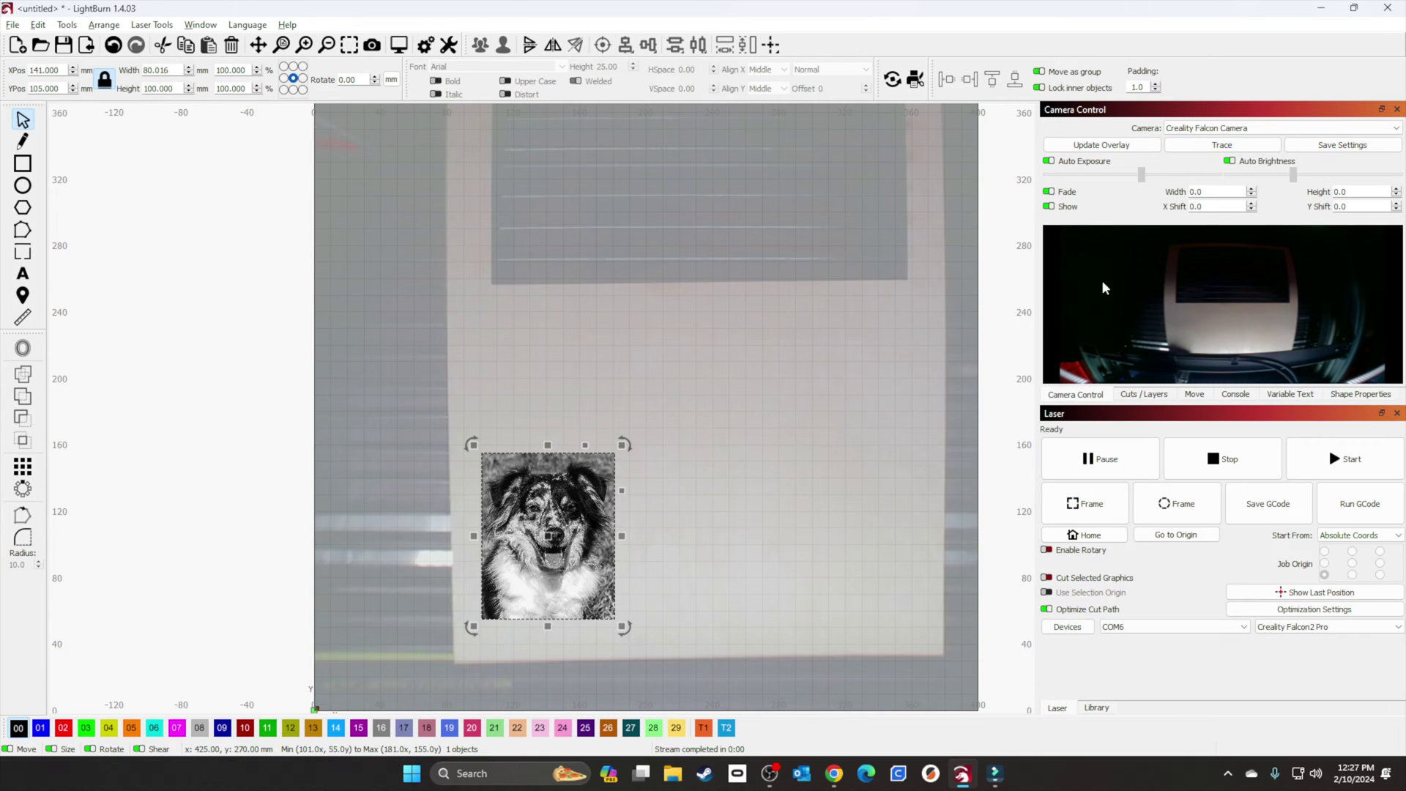
Step: Set the image layer's speed to 6600 mm/min and its maximum power to 24%
{"action": "left_click", "coordinate": [1145, 395]}
{"action": "double_click", "coordinate": [1146, 145]}
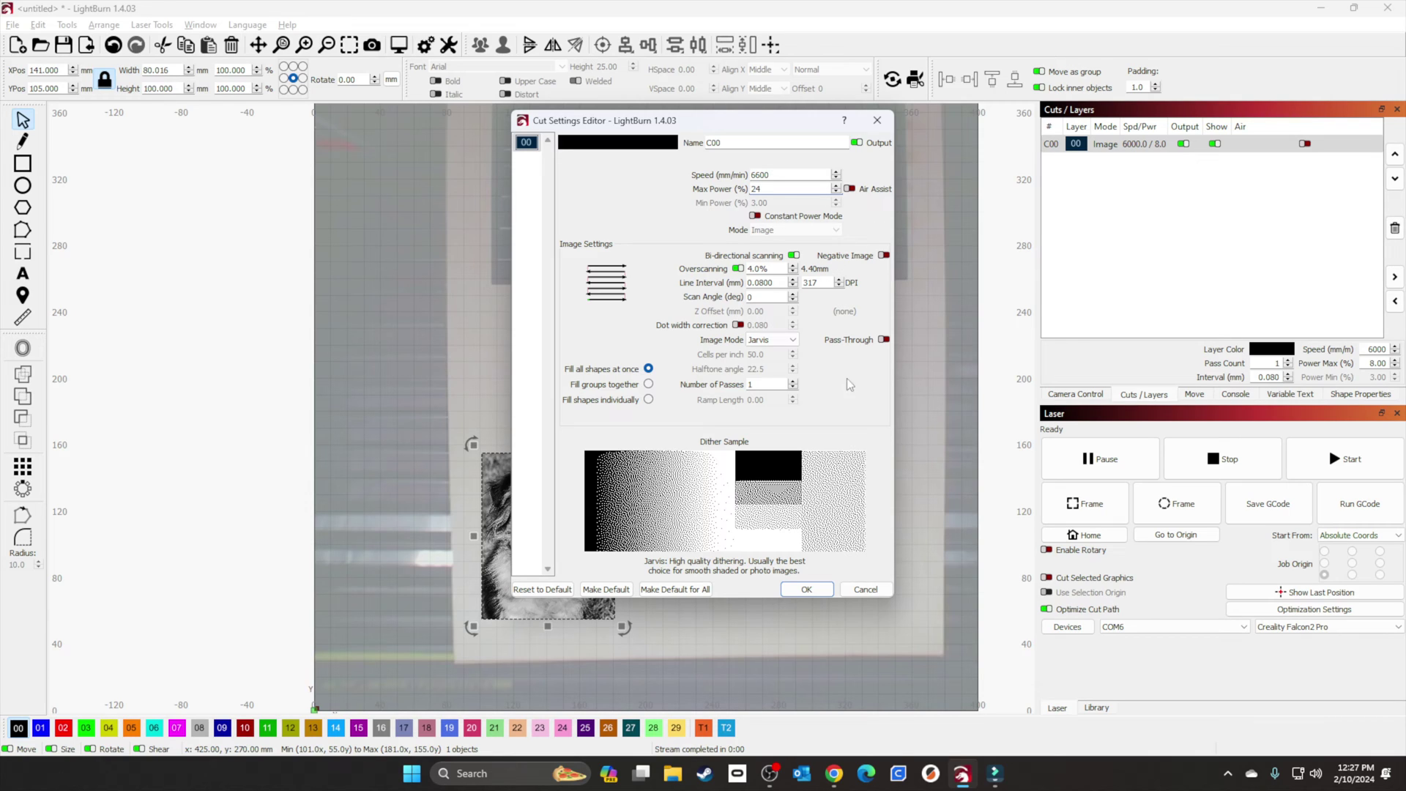
{"action": "left_click", "coordinate": [812, 587]}
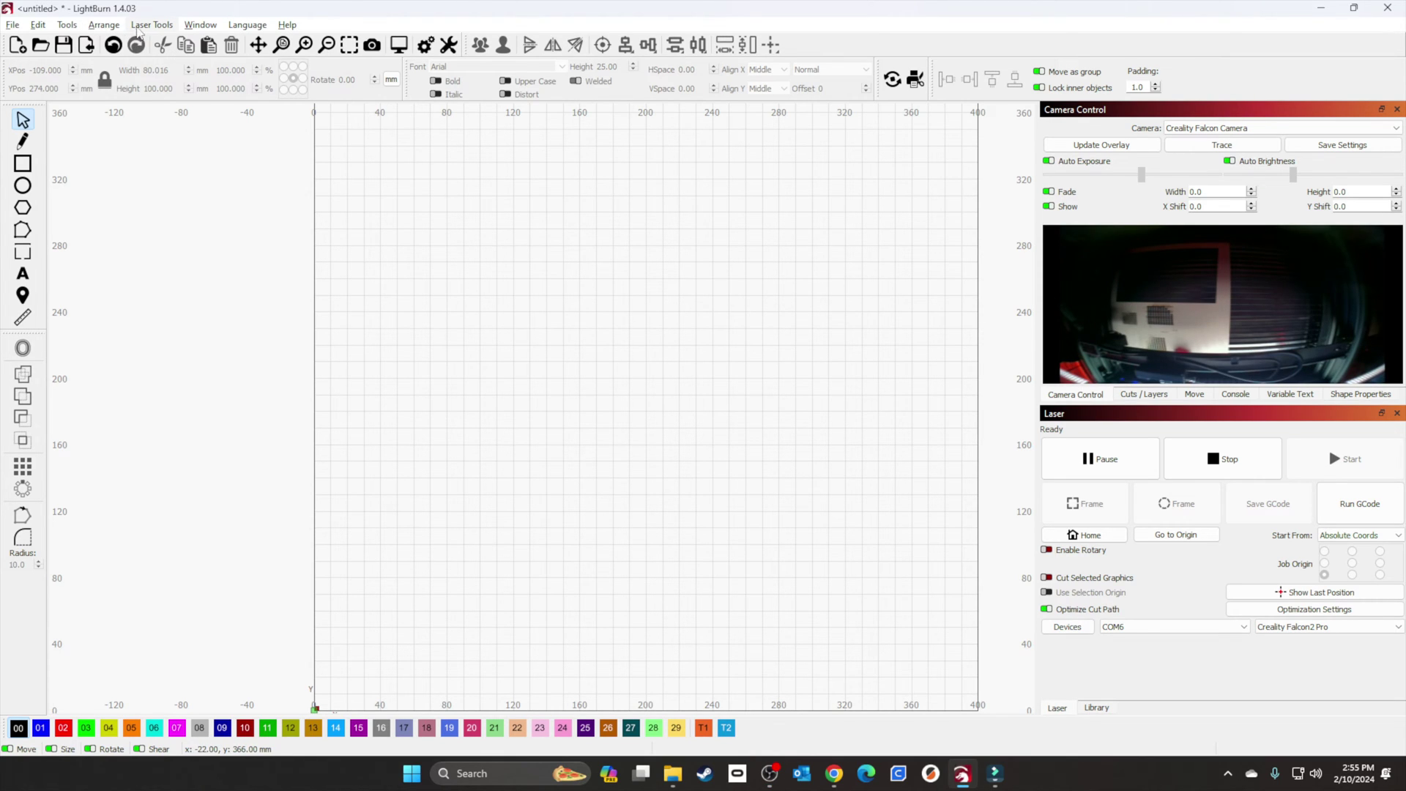
Step: Set up a material test with row speeds from 1000 to 4000 mm/min and a Y centre of 100 mm, checking its text settings
{"action": "left_click", "coordinate": [151, 25]}
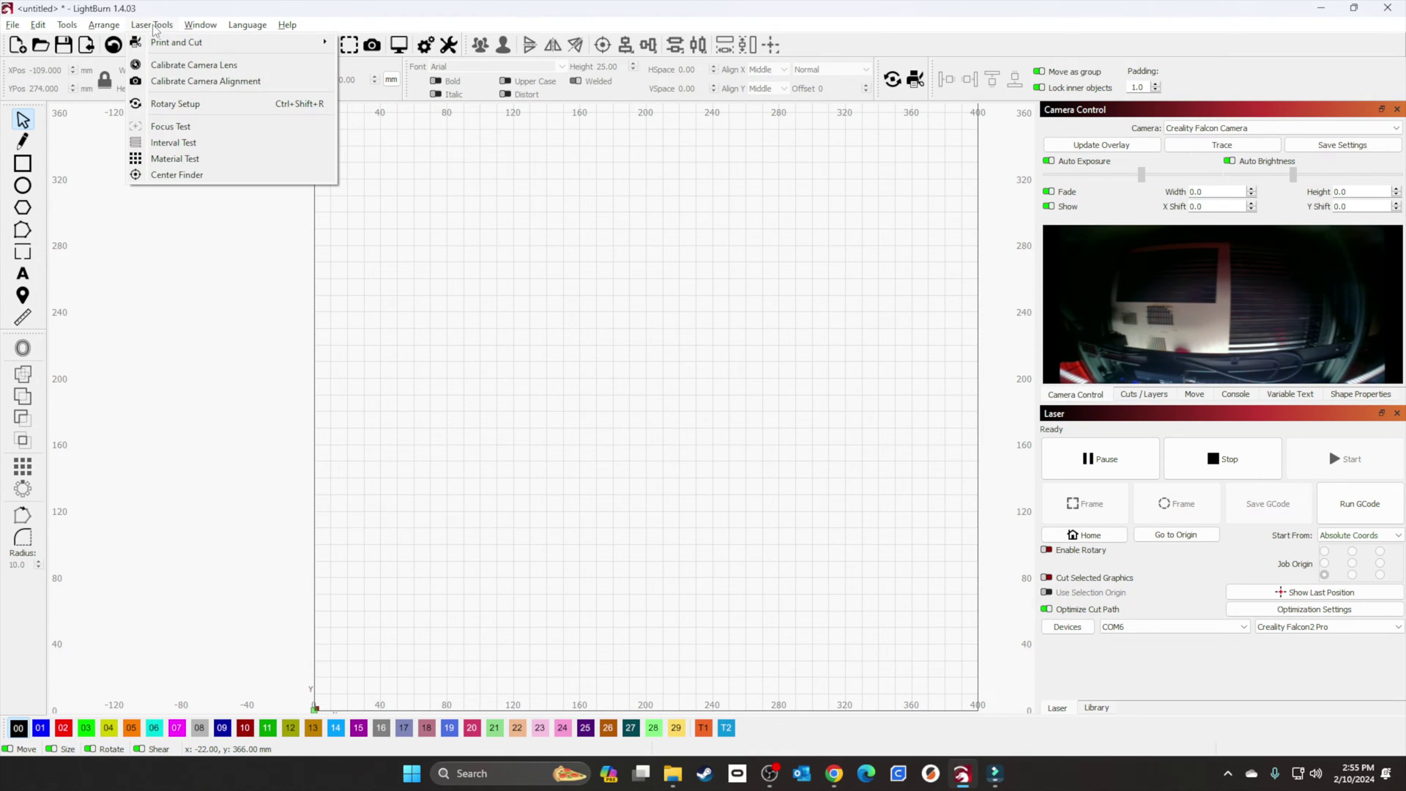
{"action": "left_click", "coordinate": [177, 155]}
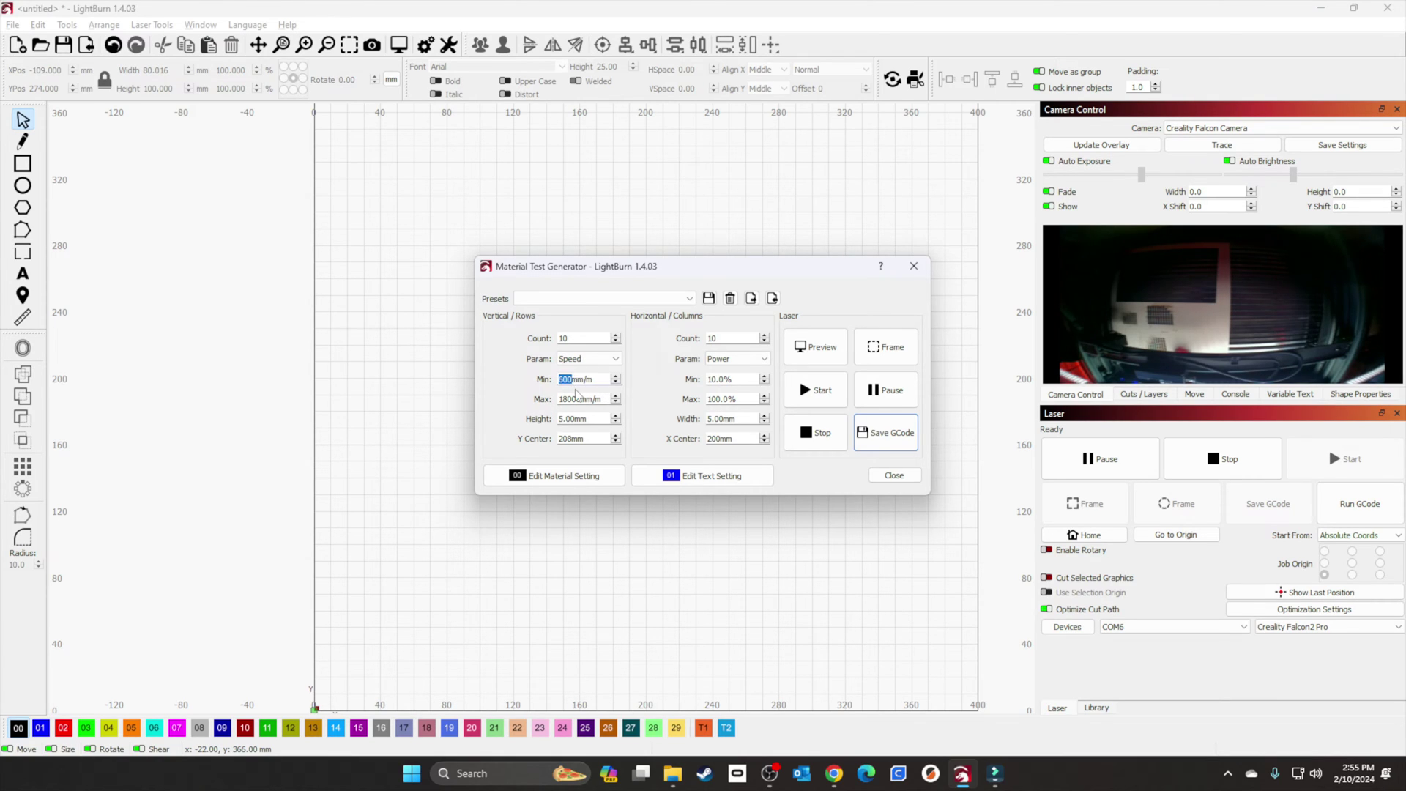
{"action": "type", "text": "10"}
{"action": "left_click", "coordinate": [699, 477]}
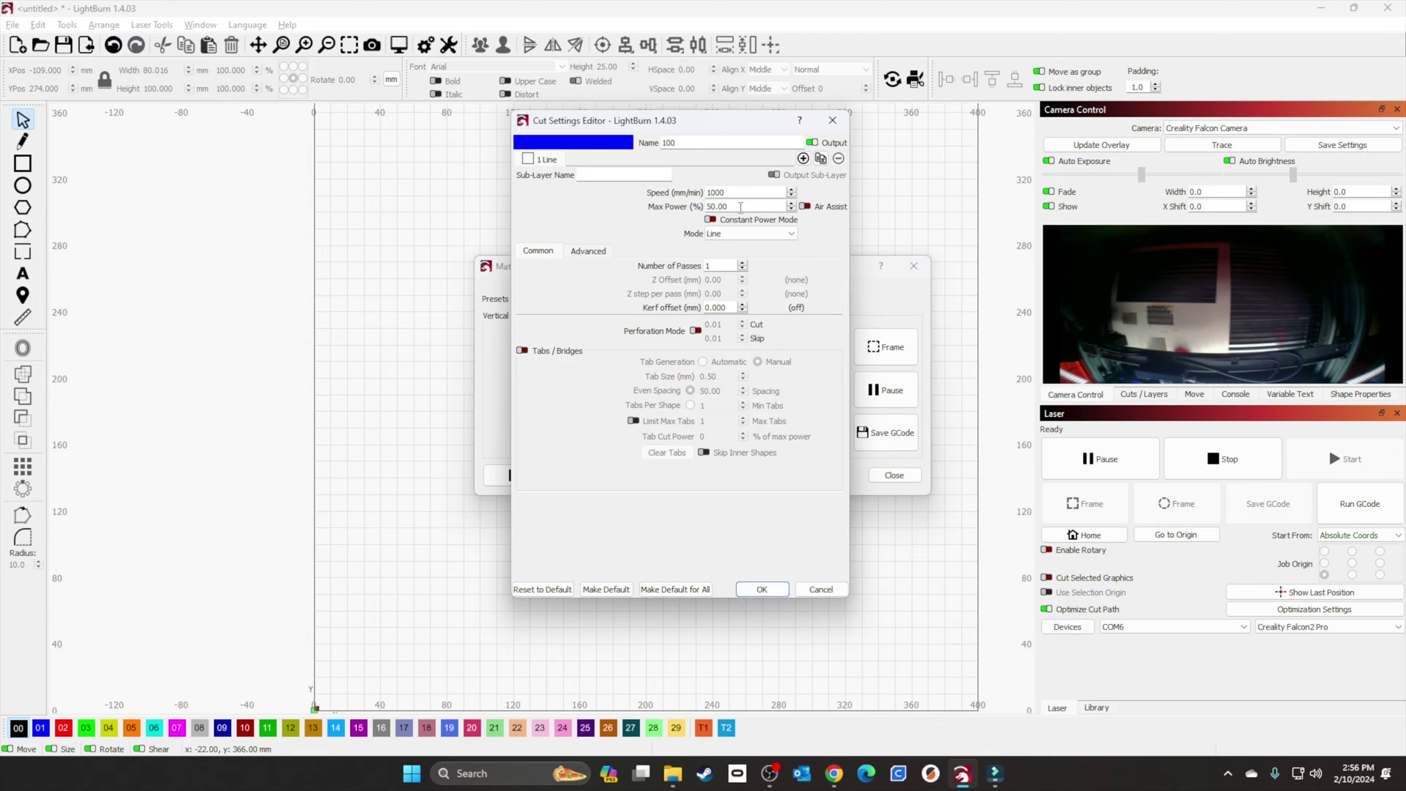
{"action": "left_click", "coordinate": [761, 589]}
{"action": "left_click_drag", "start_coordinate": [559, 399], "coordinate": [572, 399]}
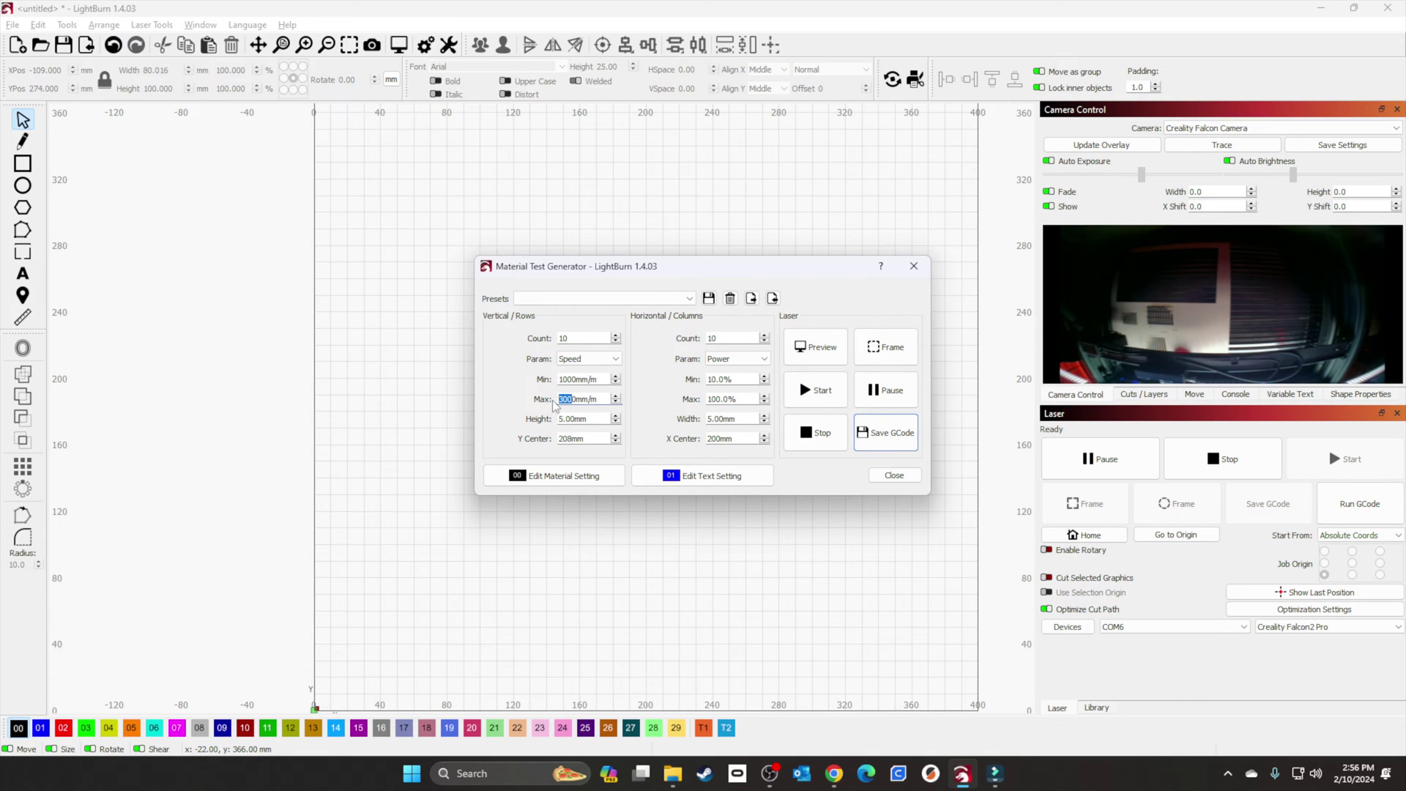
{"action": "type", "text": "400"}
{"action": "left_click_drag", "start_coordinate": [583, 438], "coordinate": [548, 435]}
{"action": "type", "text": "10"}
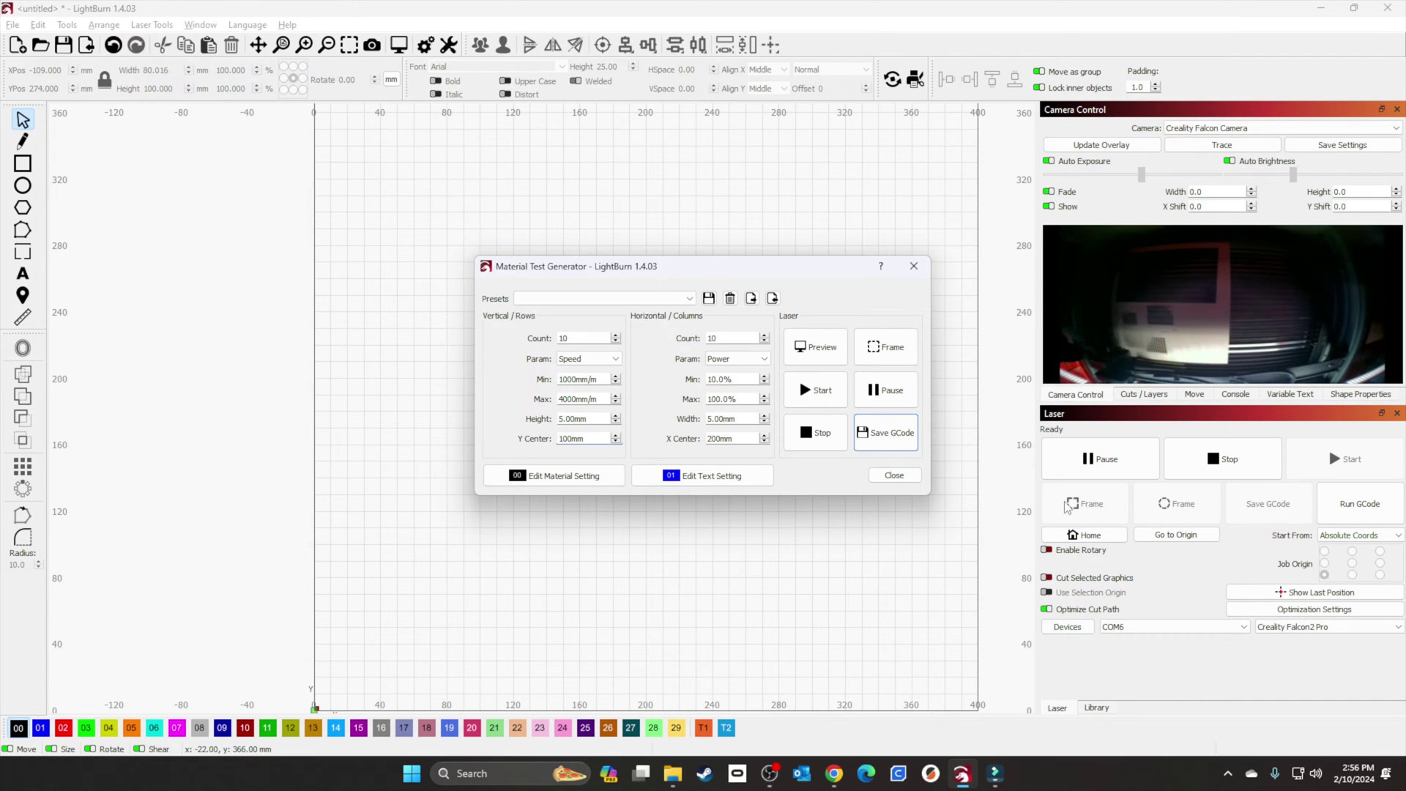
Step: Frame the material test on the board and start it
{"action": "left_click", "coordinate": [882, 348]}
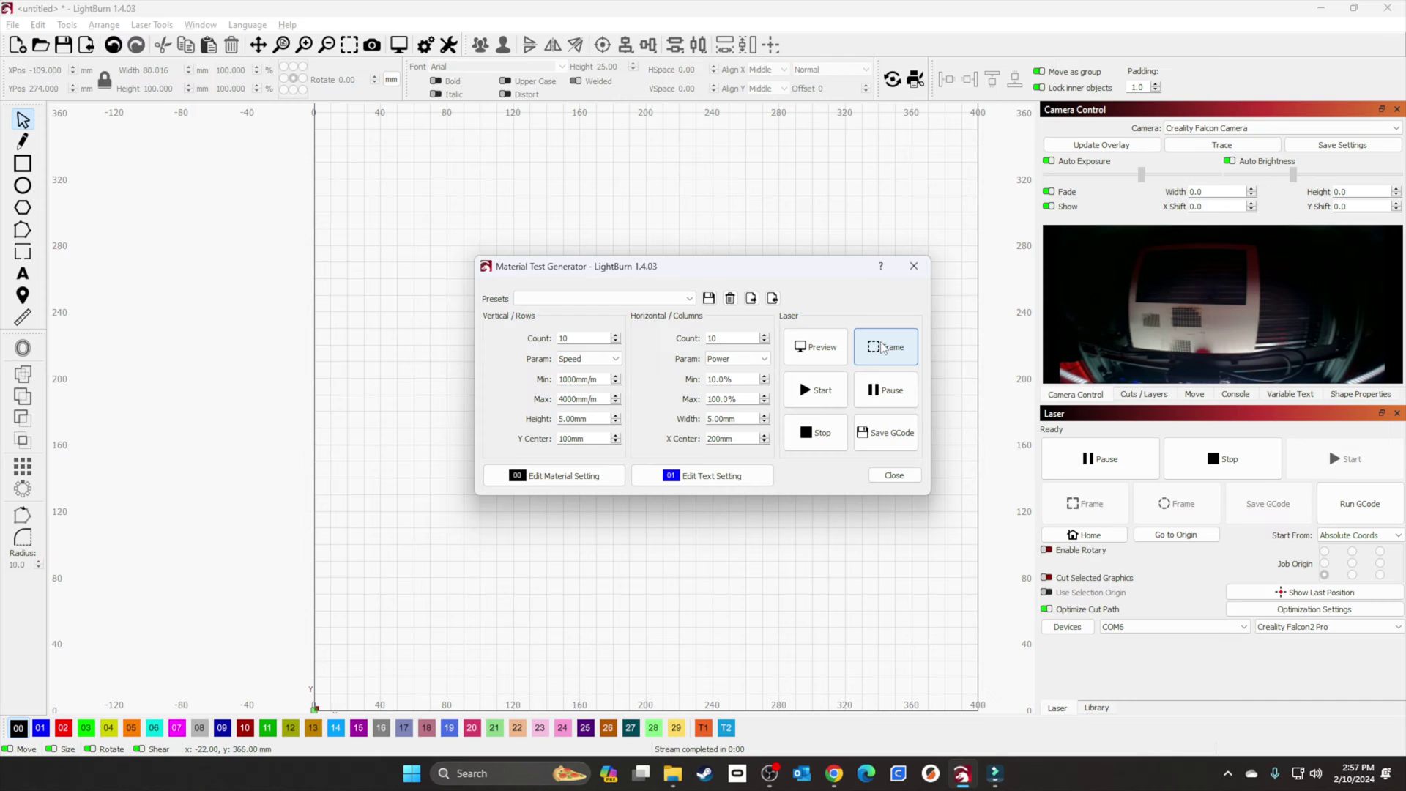
{"action": "left_click", "coordinate": [820, 391]}
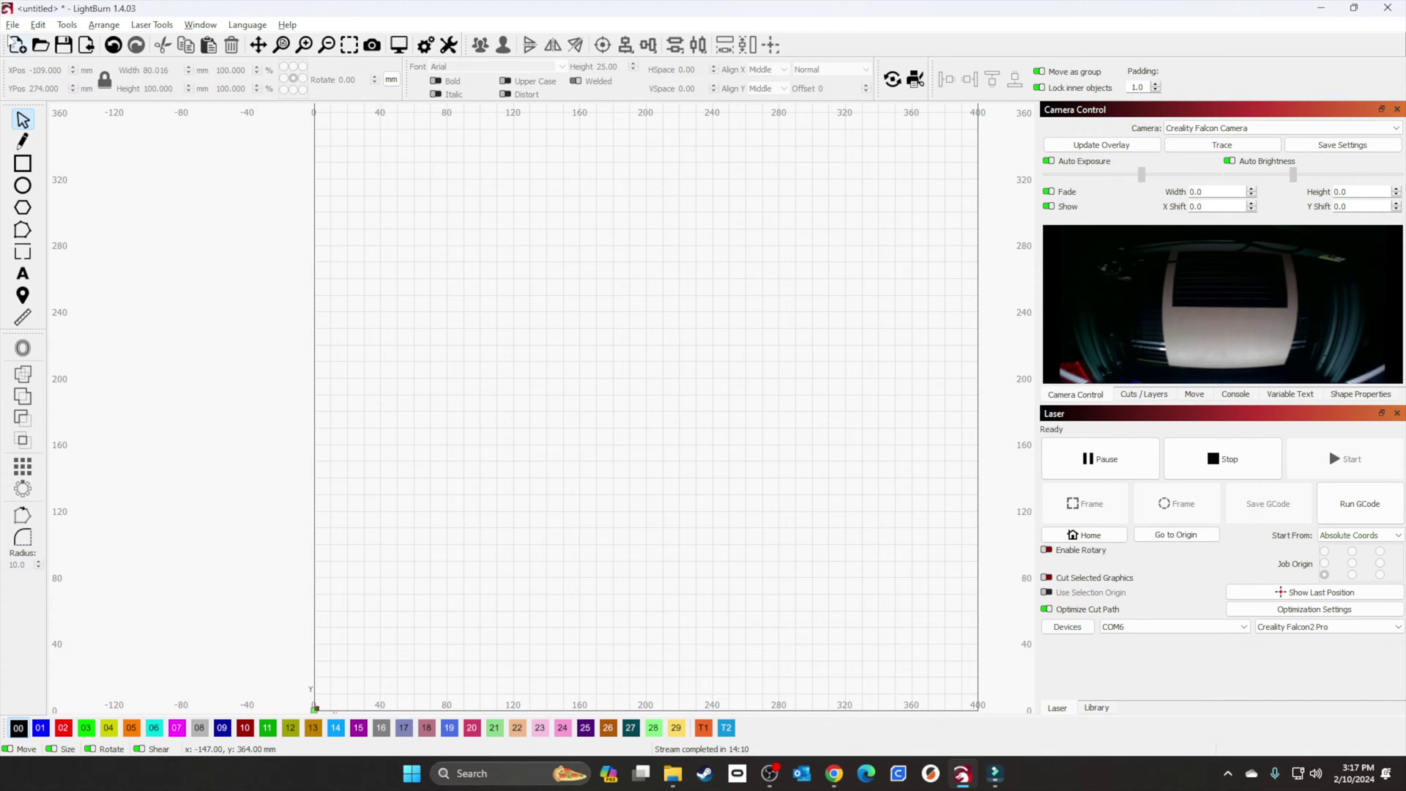
Step: Start a new project and import the dog photo
{"action": "left_click", "coordinate": [12, 25]}
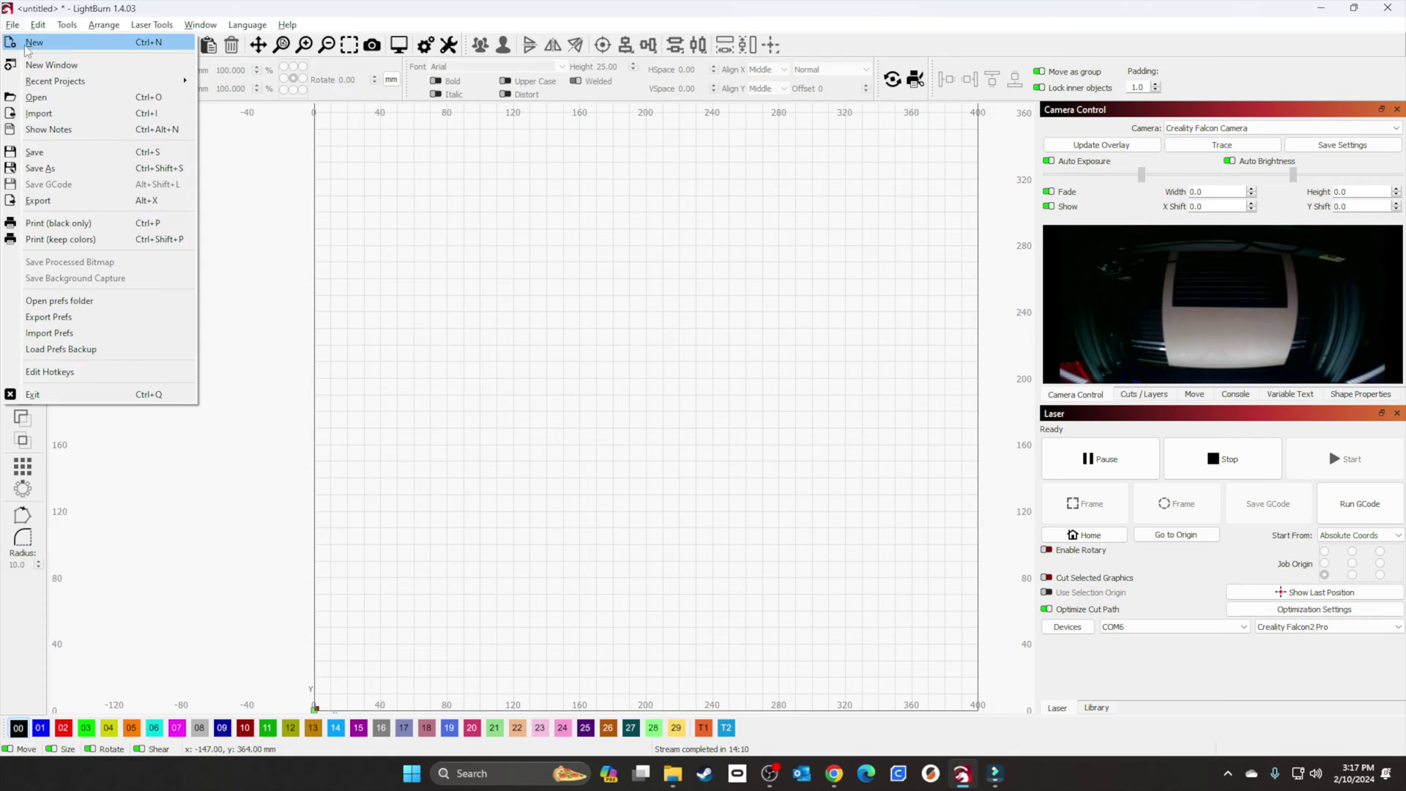
{"action": "left_click", "coordinate": [30, 38]}
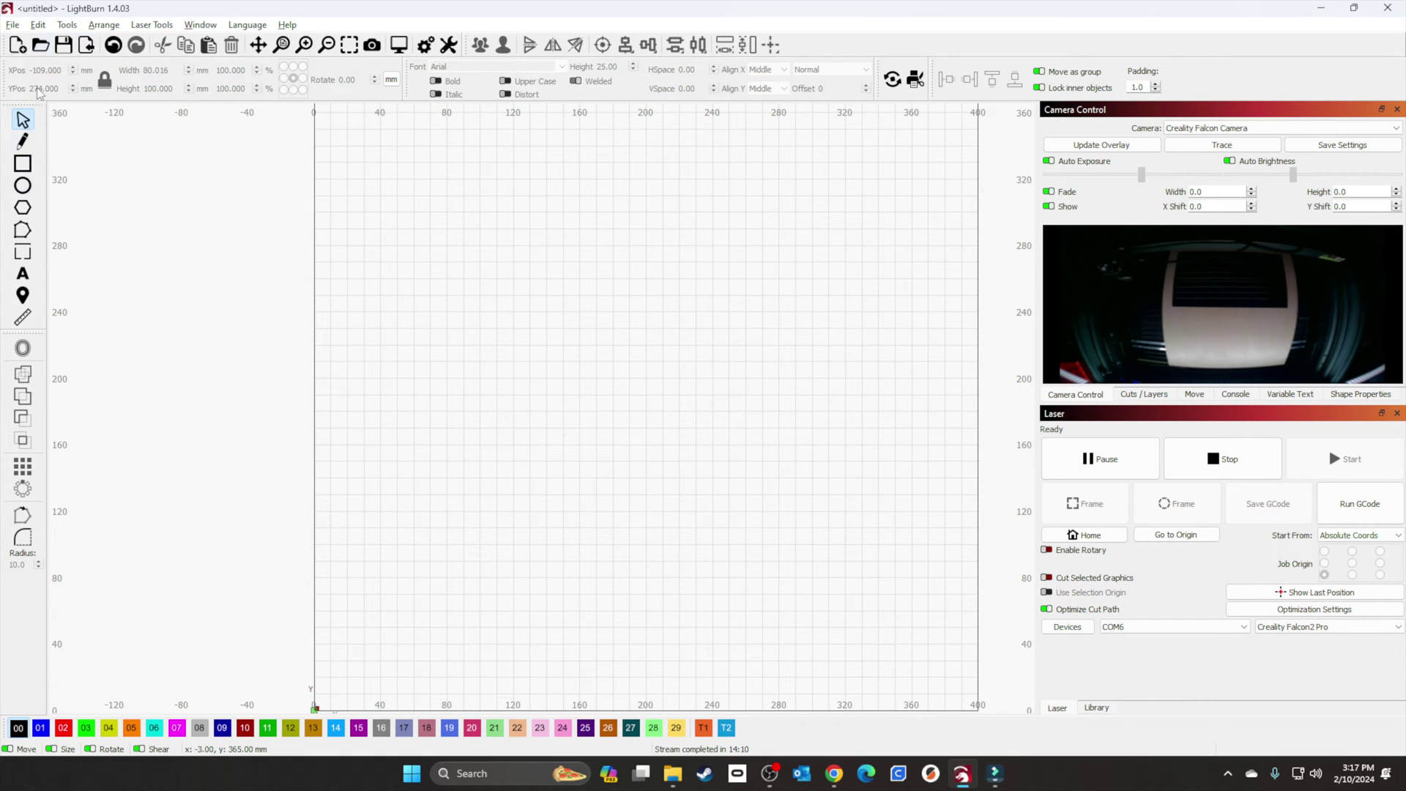
{"action": "left_click", "coordinate": [13, 25]}
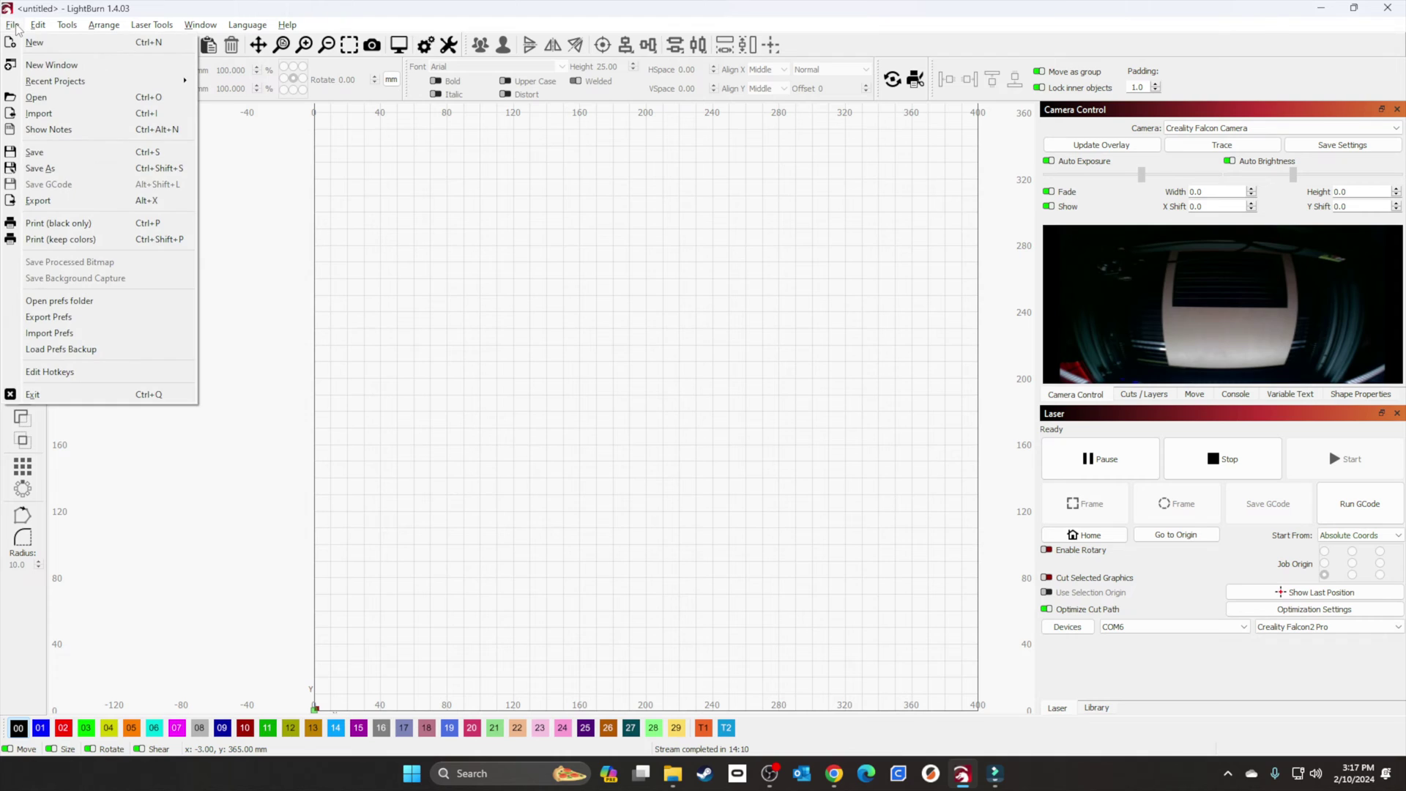
{"action": "left_click", "coordinate": [33, 118]}
{"action": "left_click", "coordinate": [495, 229]}
{"action": "left_click", "coordinate": [1281, 731]}
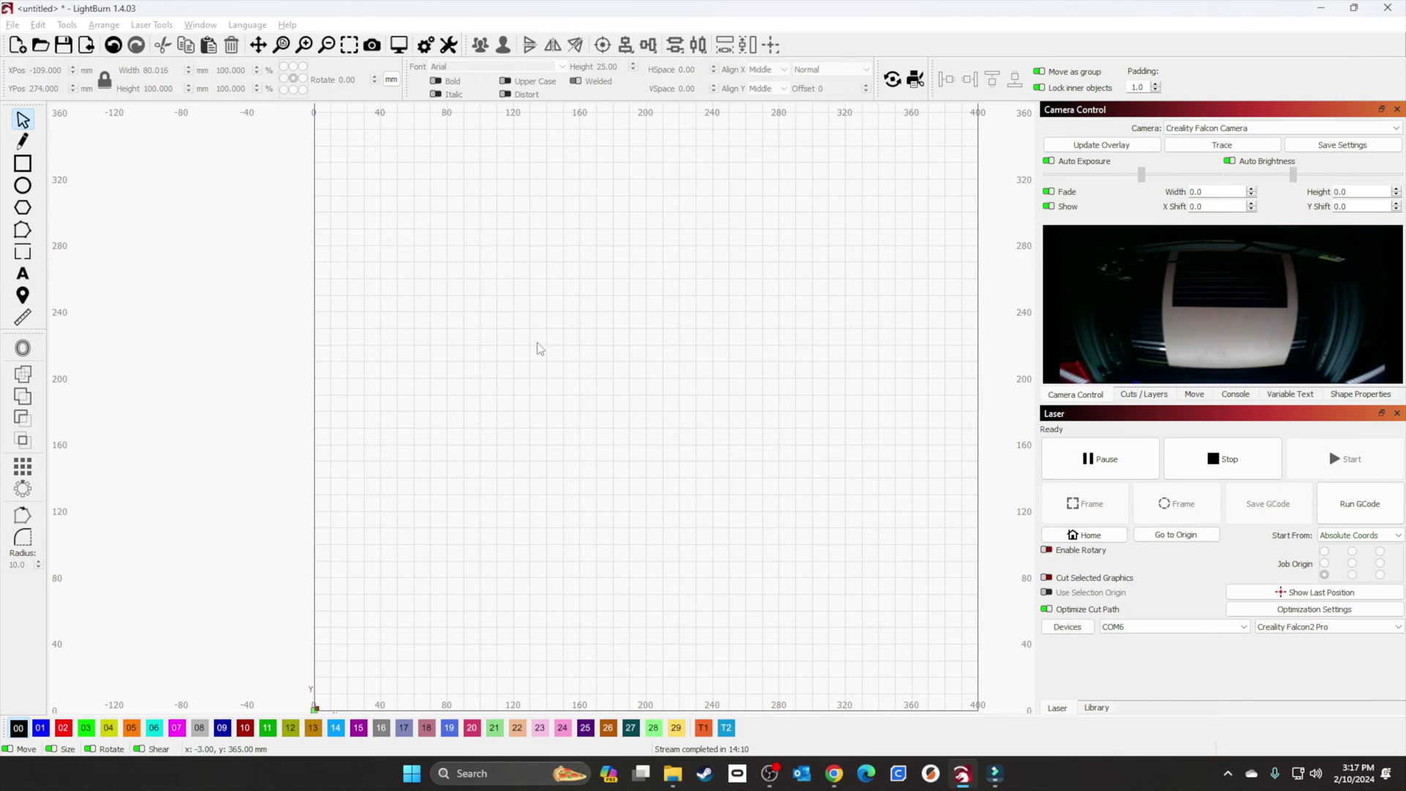
Step: Scale the dog image proportionally to a height of 100 mm and move it to about X 96, Y 81 mm
{"action": "scroll", "coordinate": [537, 339], "scroll_direction": "down", "scroll_amount": 3}
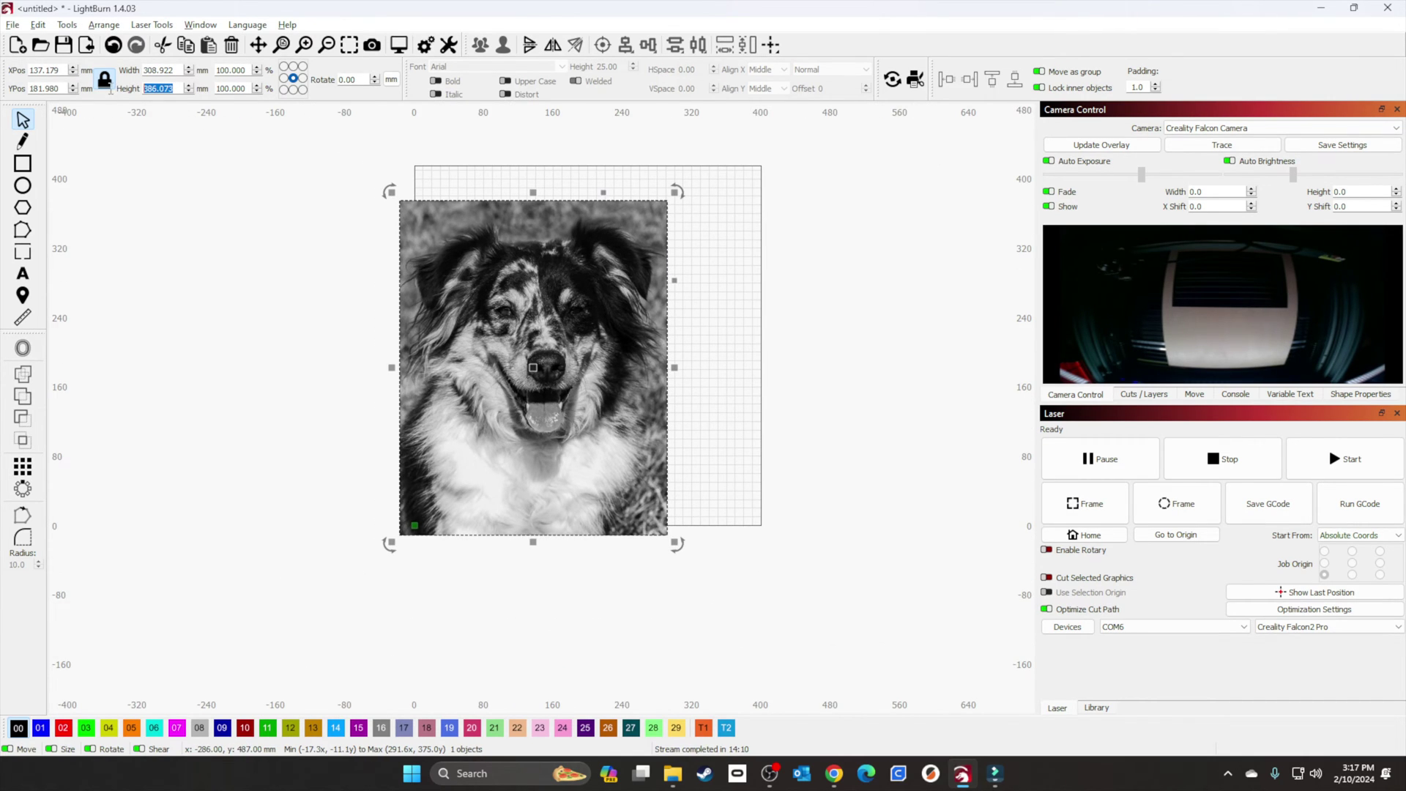
{"action": "left_click", "coordinate": [158, 88]}
{"action": "type", "text": "100"}
{"action": "key", "text": "Return"}
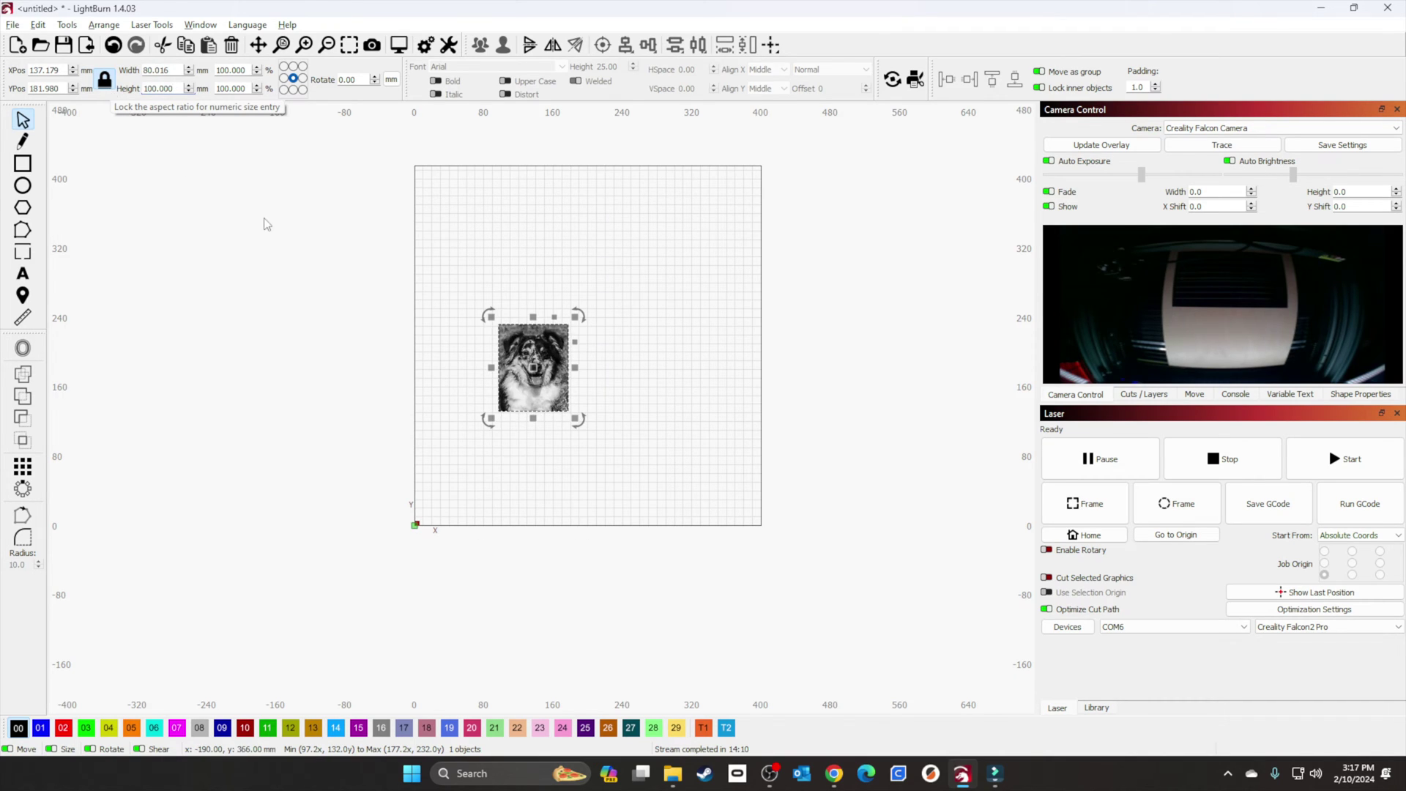
{"action": "left_click_drag", "start_coordinate": [545, 356], "coordinate": [510, 443]}
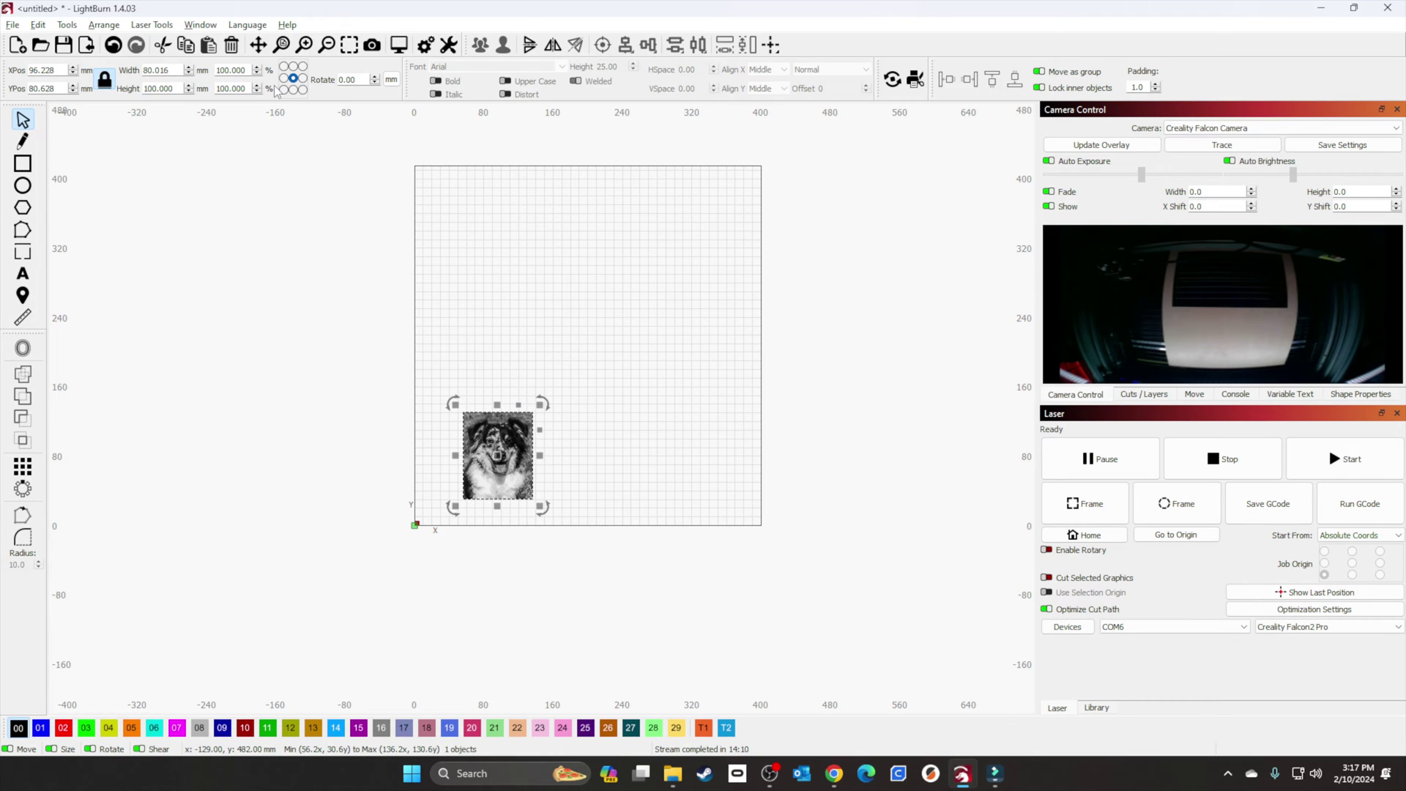
Step: Adjust the dog image with an enhance radius of 11 and an enhance amount of 180, checking the processed preview
{"action": "right_click", "coordinate": [498, 438]}
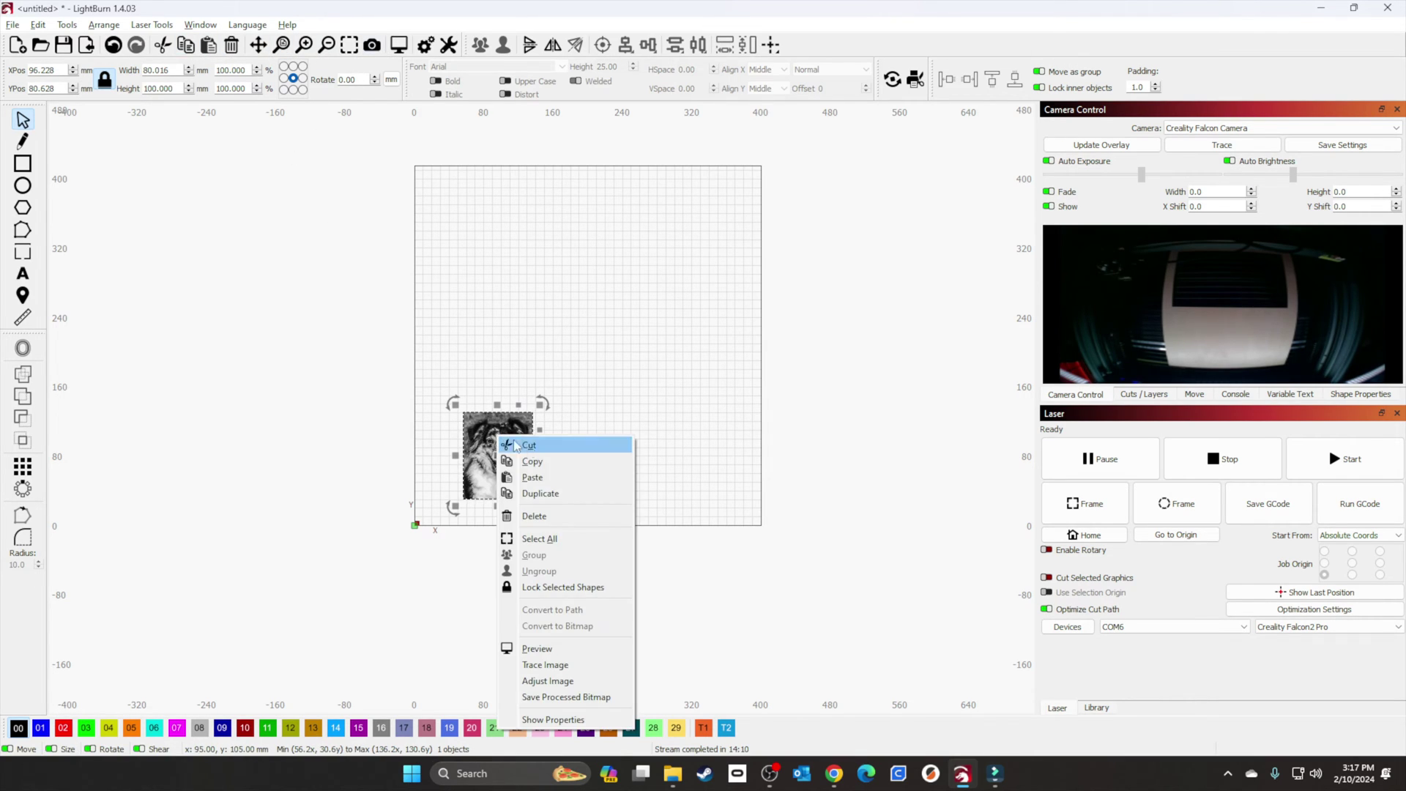
{"action": "left_click", "coordinate": [557, 681]}
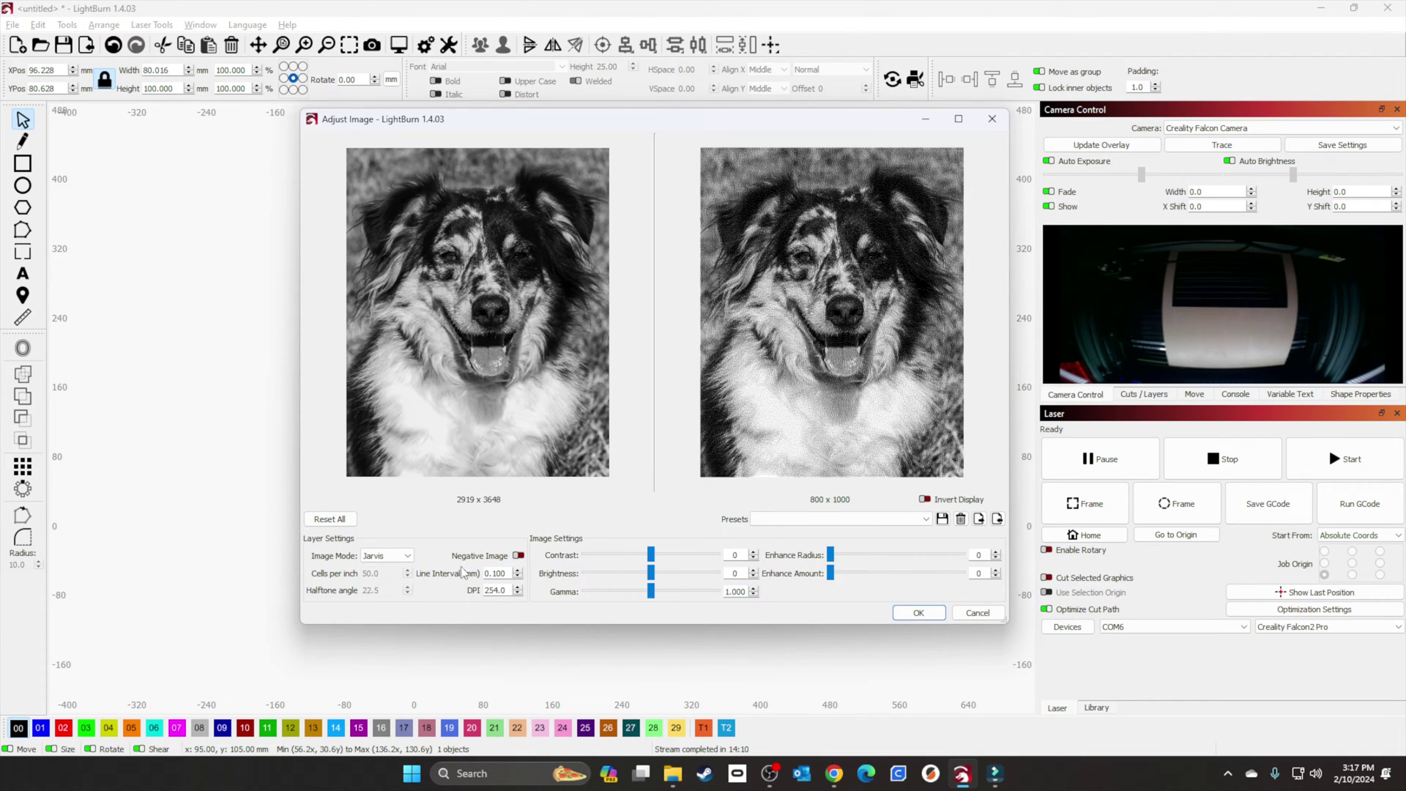
{"action": "left_click_drag", "start_coordinate": [834, 560], "coordinate": [839, 561]}
{"action": "left_click", "coordinate": [853, 572]}
{"action": "left_click", "coordinate": [836, 573]}
{"action": "left_click", "coordinate": [845, 573]}
{"action": "left_click", "coordinate": [861, 555]}
{"action": "left_click_drag", "start_coordinate": [861, 556], "coordinate": [858, 556]}
{"action": "scroll", "coordinate": [811, 337], "scroll_direction": "up", "scroll_amount": 3}
{"action": "scroll", "coordinate": [811, 336], "scroll_direction": "down", "scroll_amount": 2}
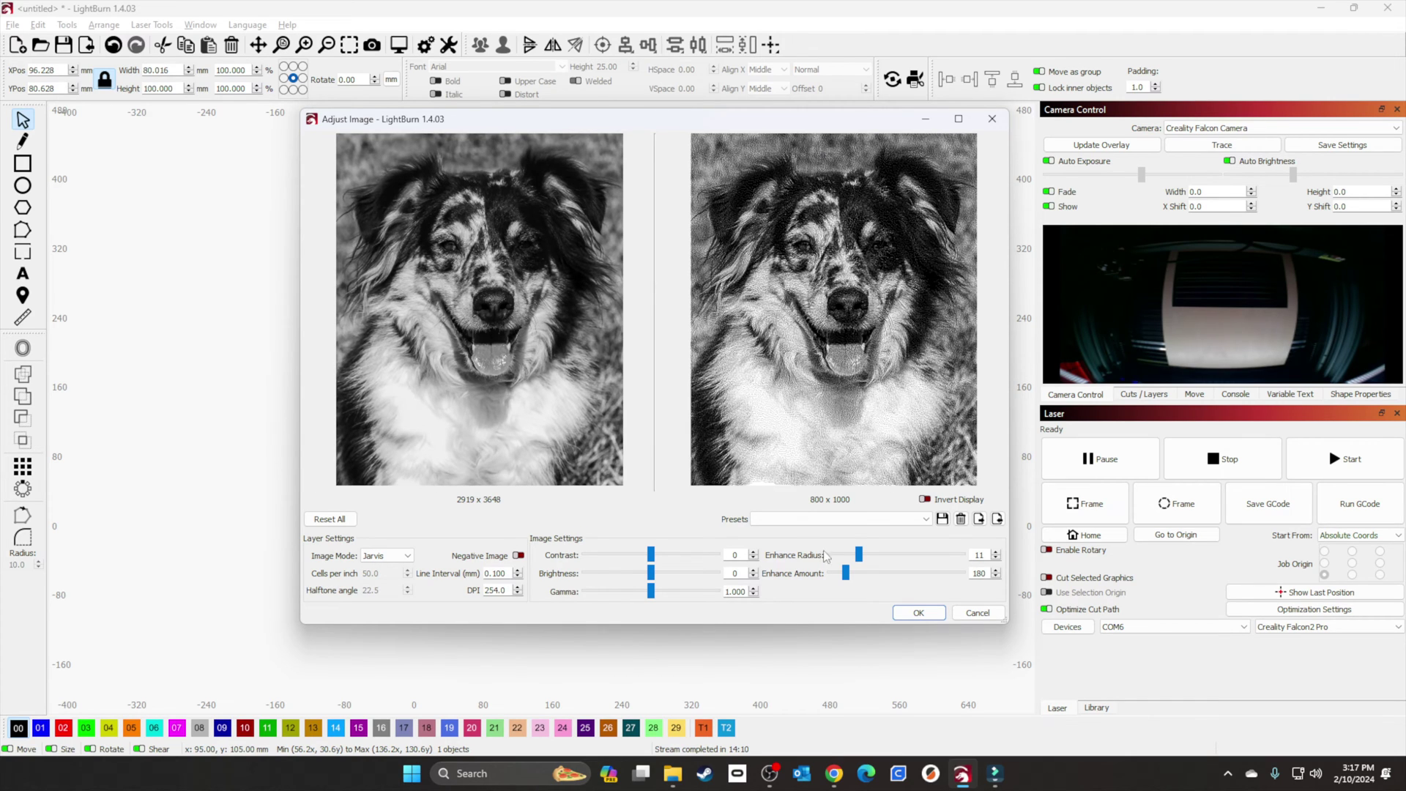
{"action": "left_click", "coordinate": [919, 613]}
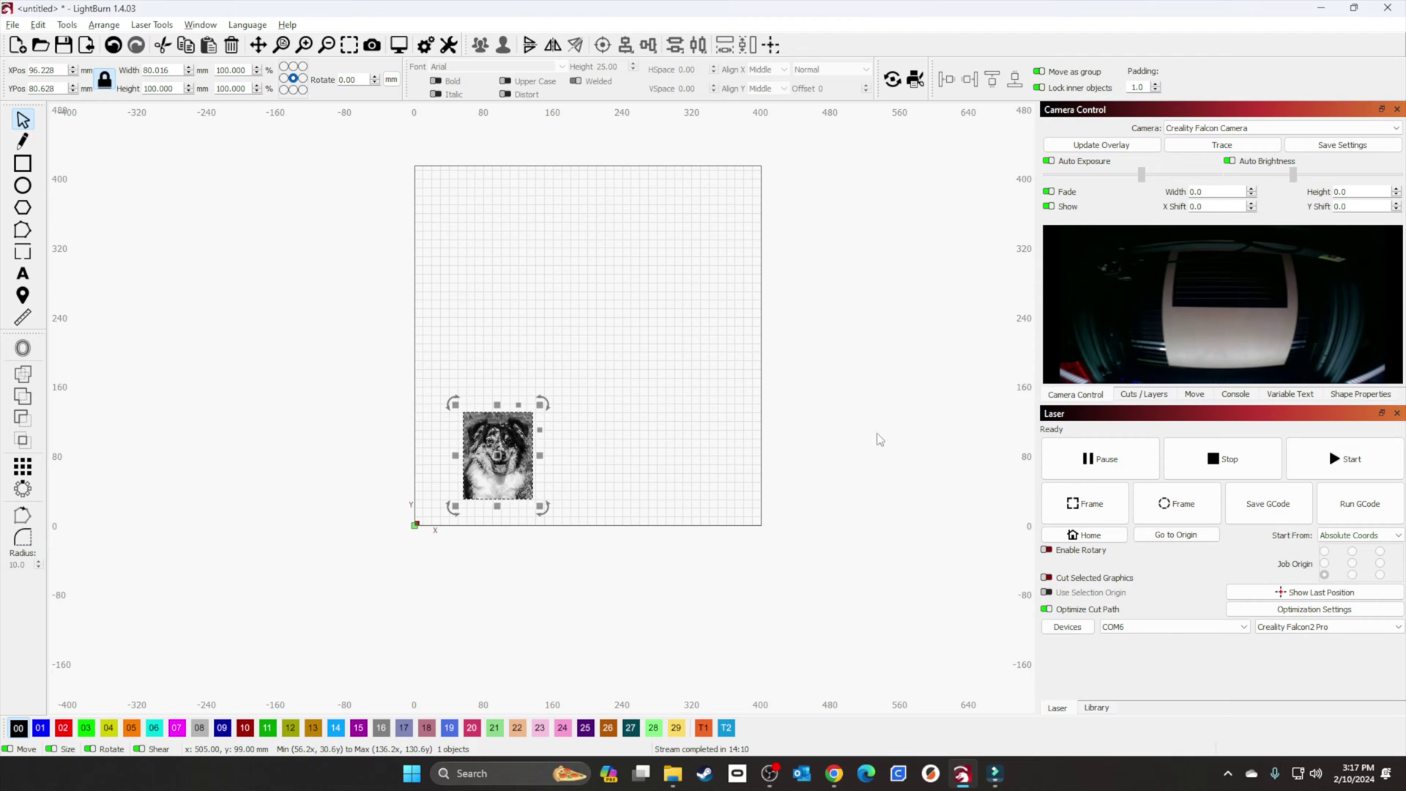
Step: Set the image layer's speed to 3000 mm/min and its maximum power to 70%
{"action": "left_click", "coordinate": [1145, 399]}
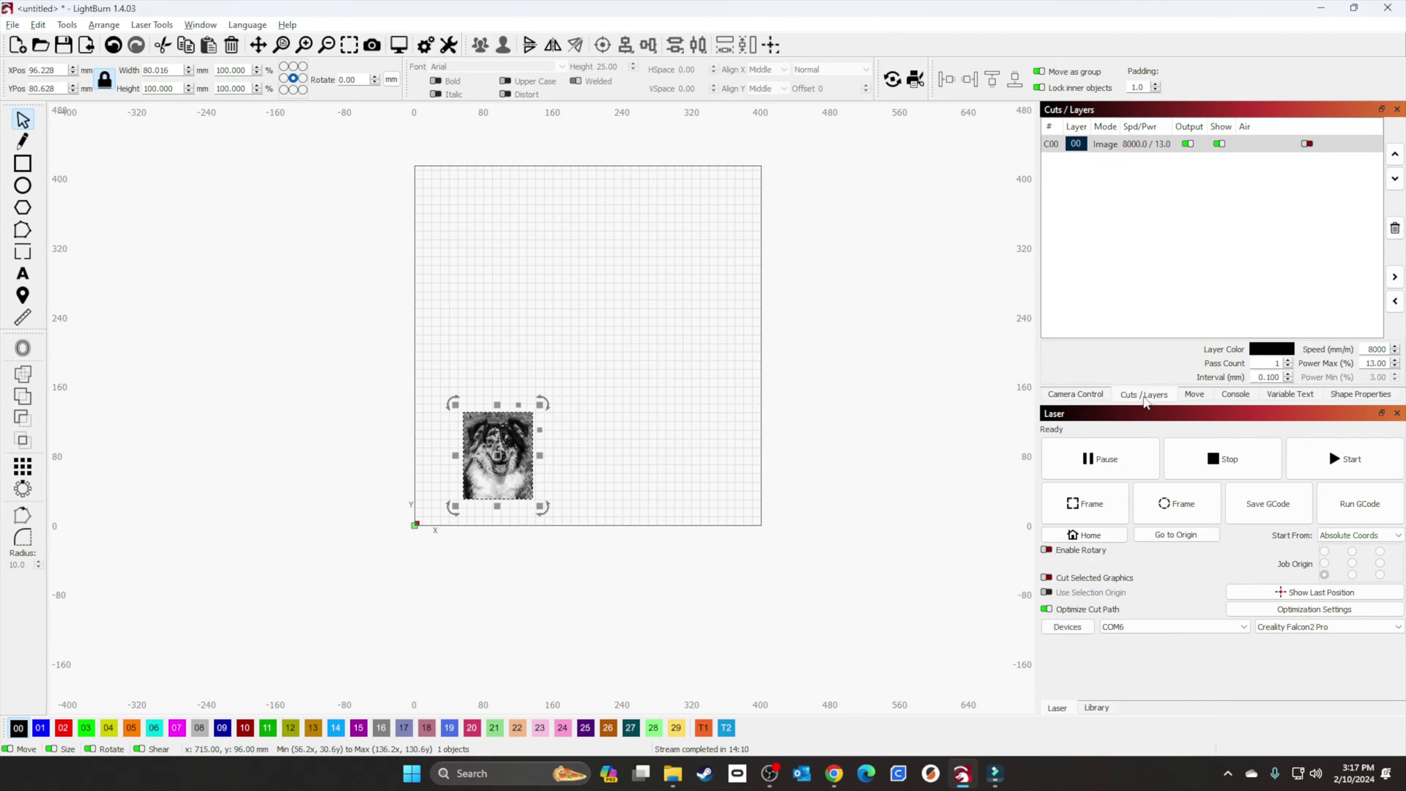
{"action": "double_click", "coordinate": [1121, 147]}
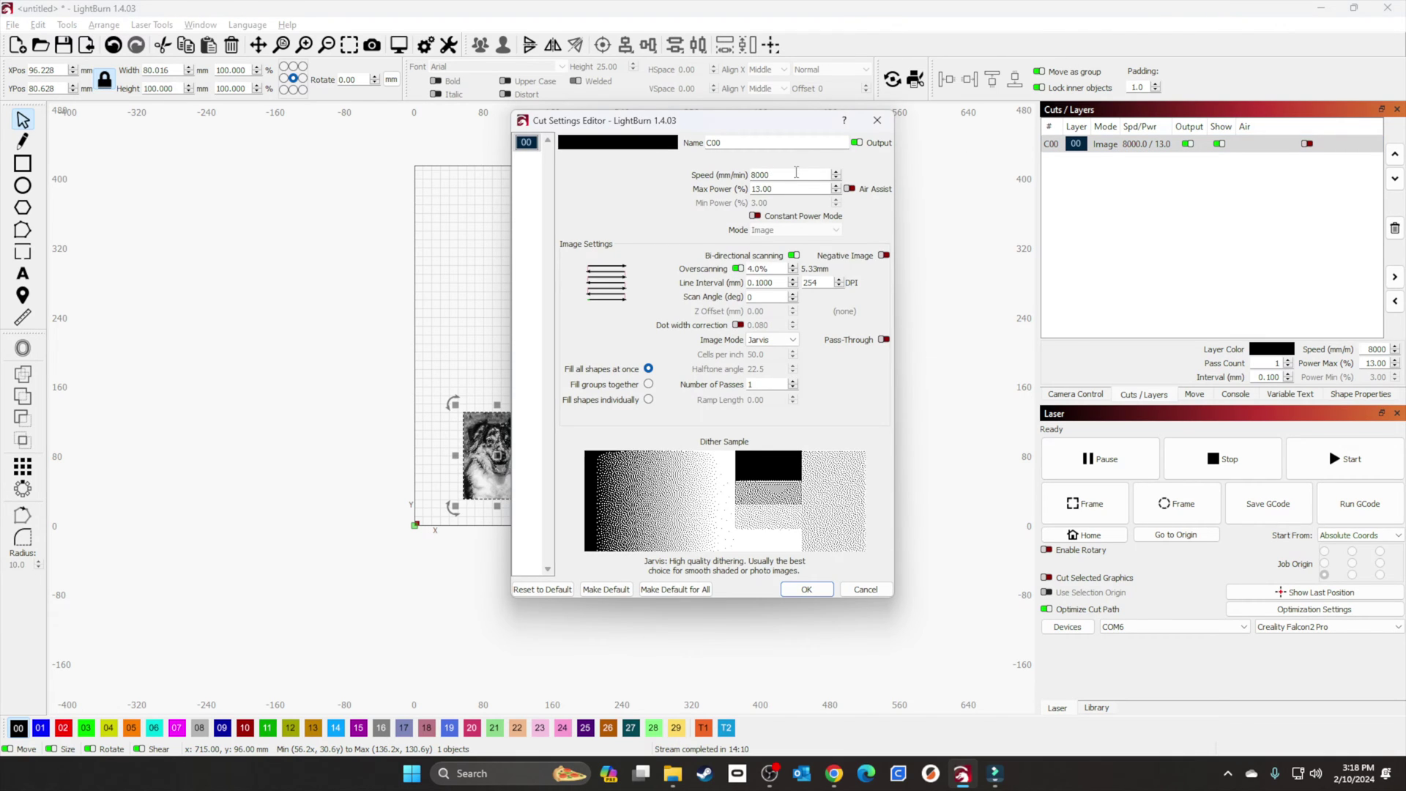
{"action": "type", "text": "3000"}
{"action": "key", "text": "Tab"}
{"action": "type", "text": "70"}
{"action": "key", "text": "Return"}
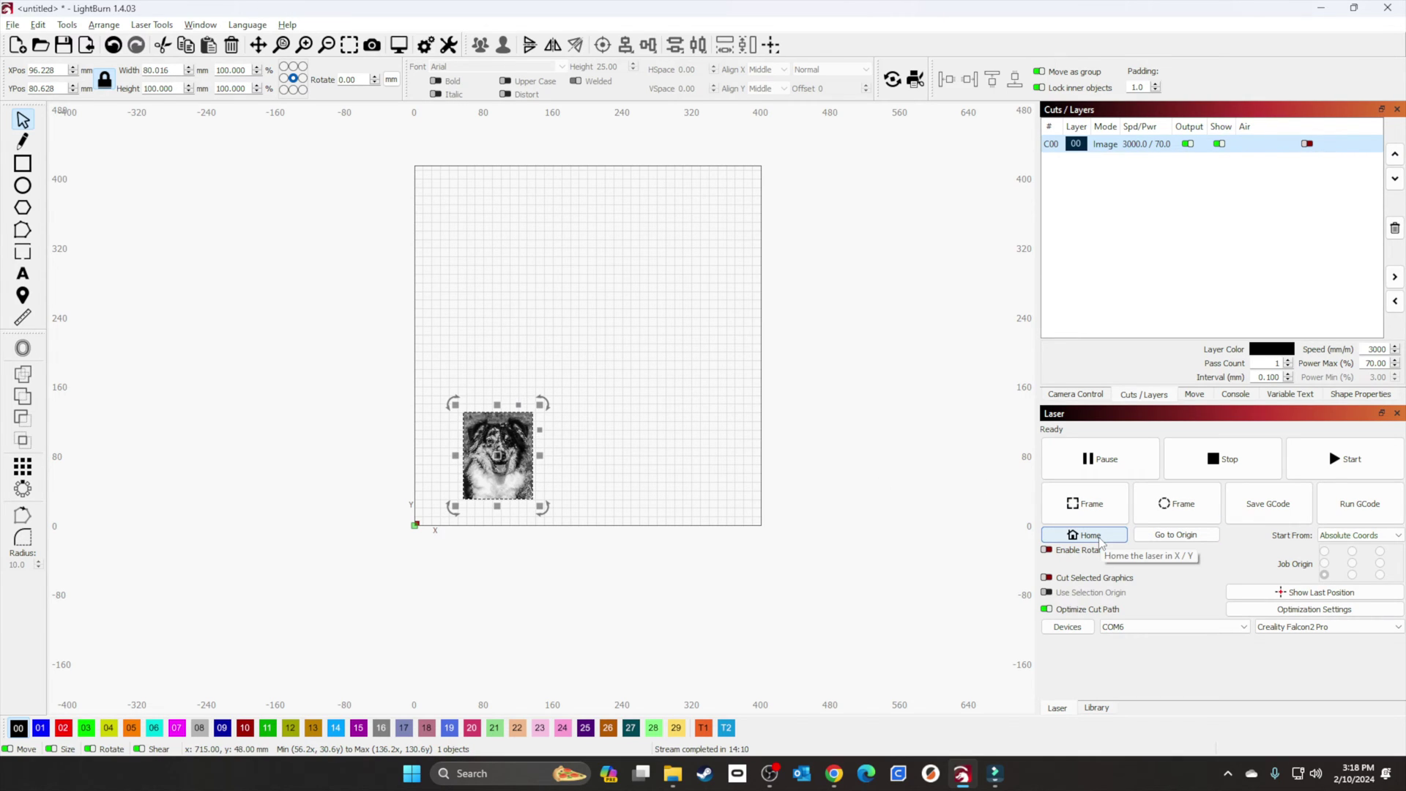
Step: Update the camera overlay and move the dog image onto the board's lower-left area, centred at X 134, Y 81 mm
{"action": "left_click", "coordinate": [1073, 396]}
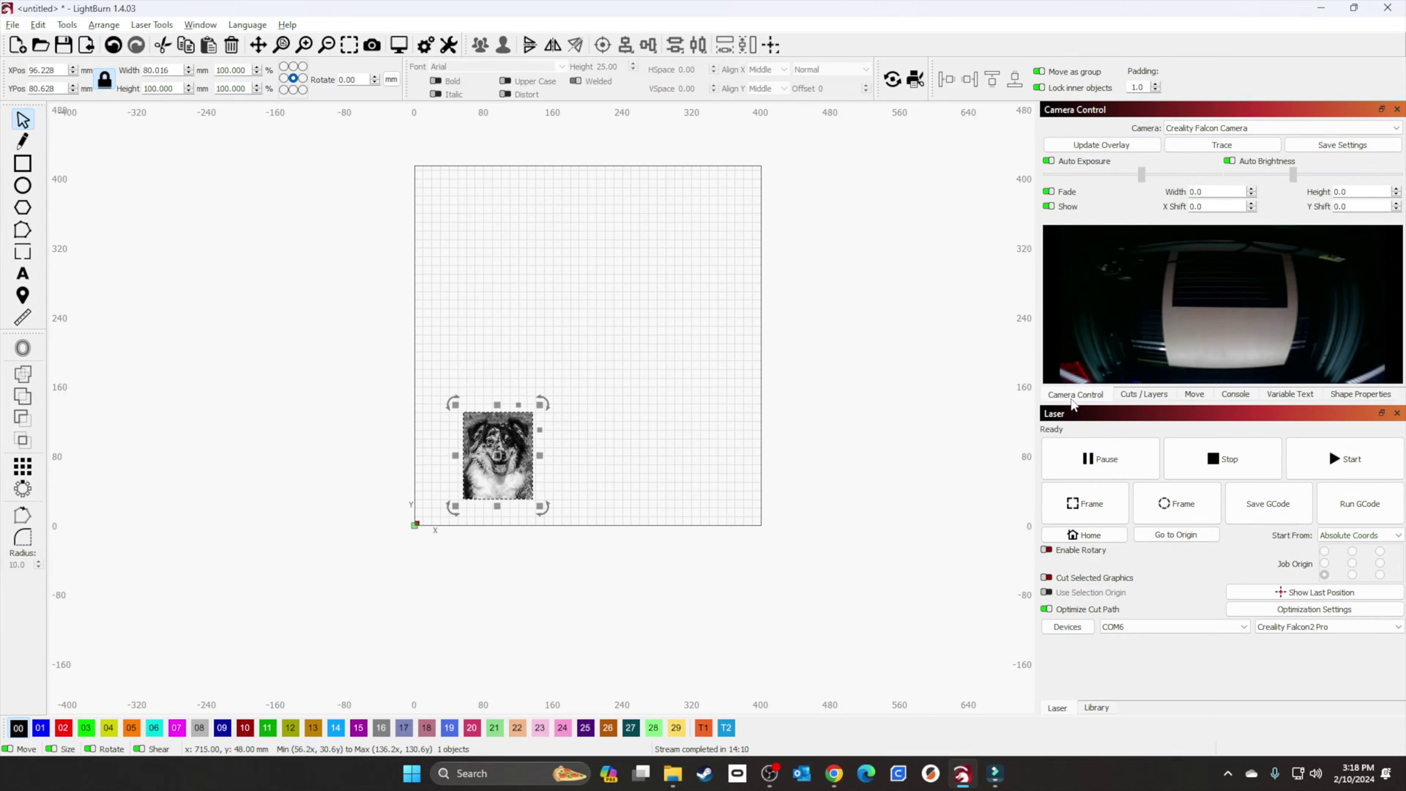
{"action": "left_click", "coordinate": [1101, 145]}
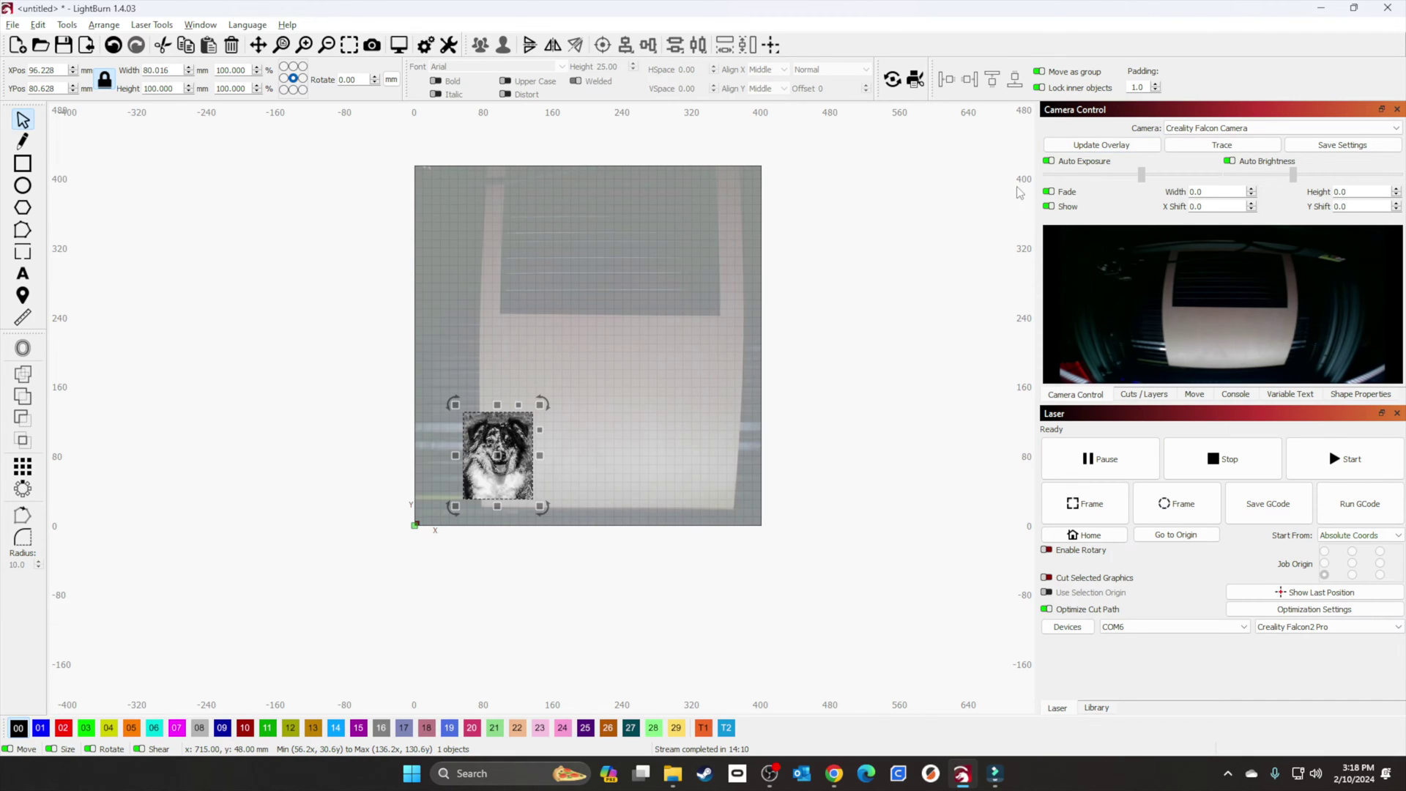
{"action": "left_click_drag", "start_coordinate": [500, 462], "coordinate": [531, 461]}
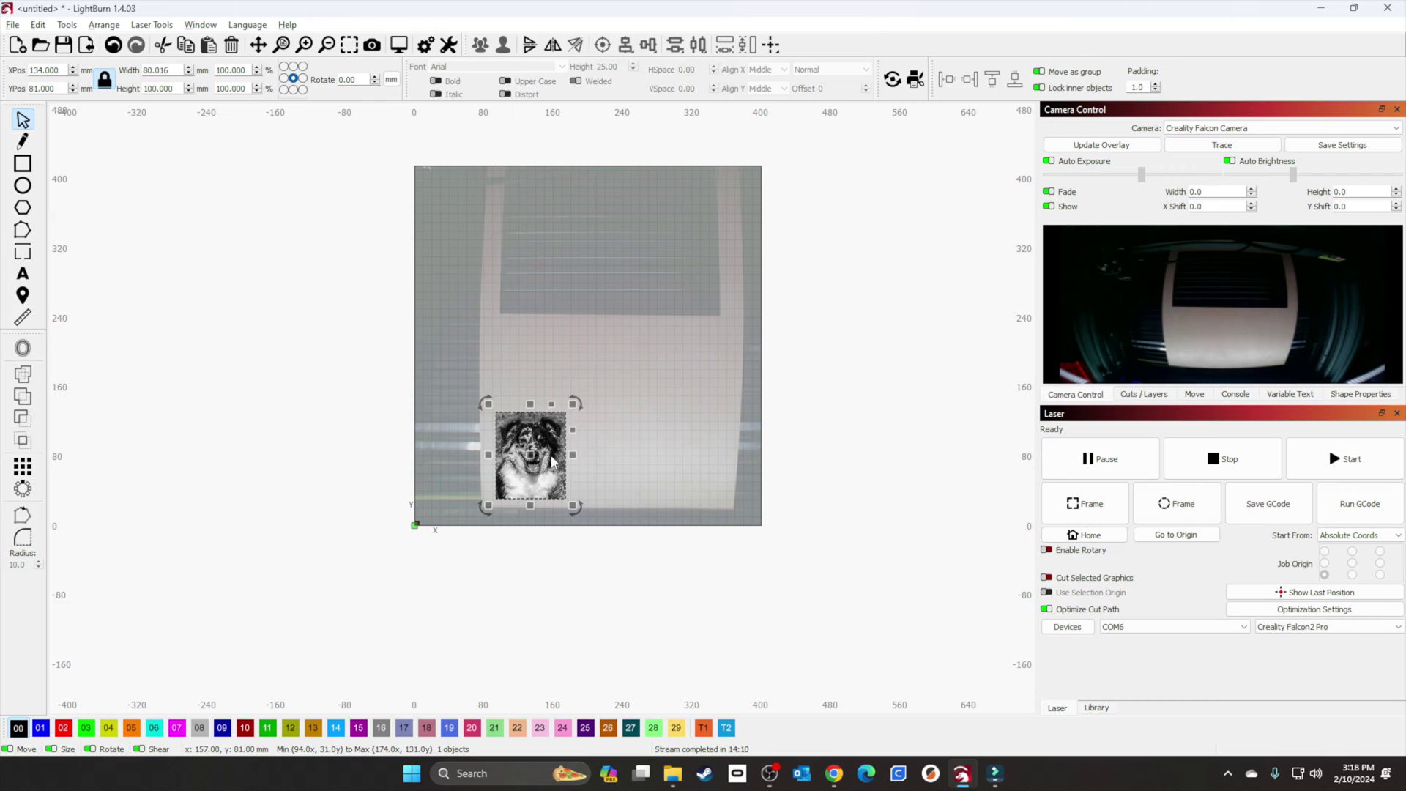
Step: Home the laser and start engraving the dog image
{"action": "left_click", "coordinate": [1086, 540]}
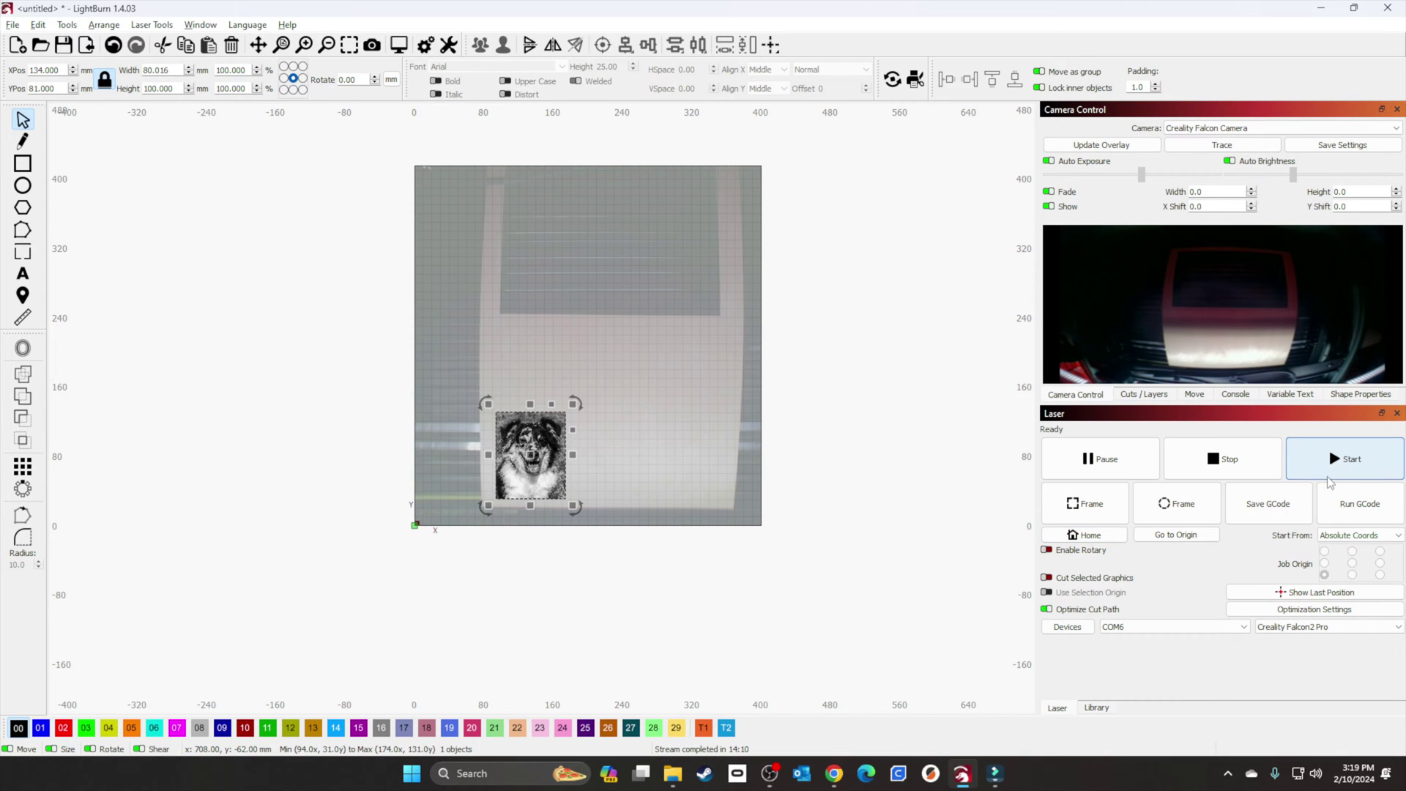
{"action": "left_click", "coordinate": [1347, 459]}
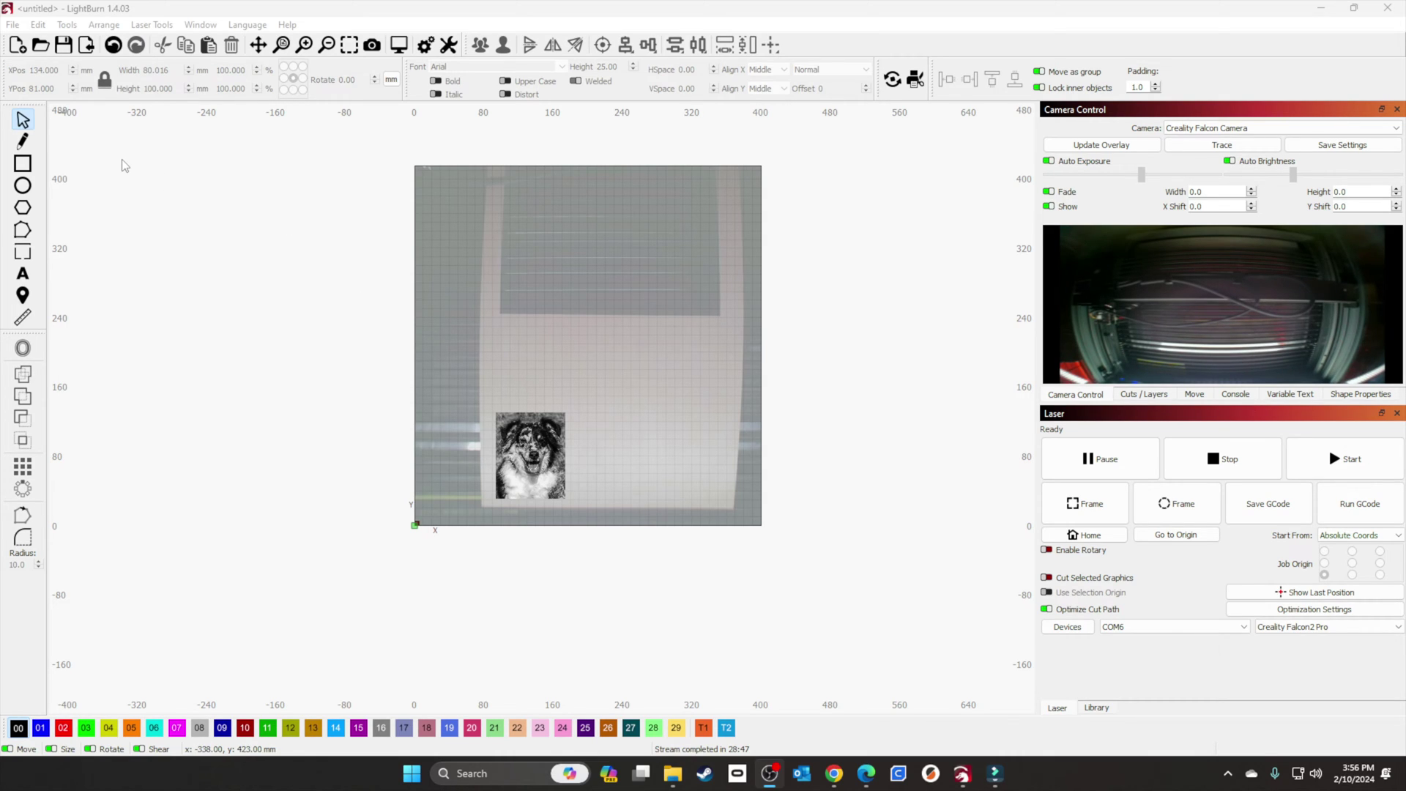
Step: Start a new blank project
{"action": "left_click", "coordinate": [13, 24]}
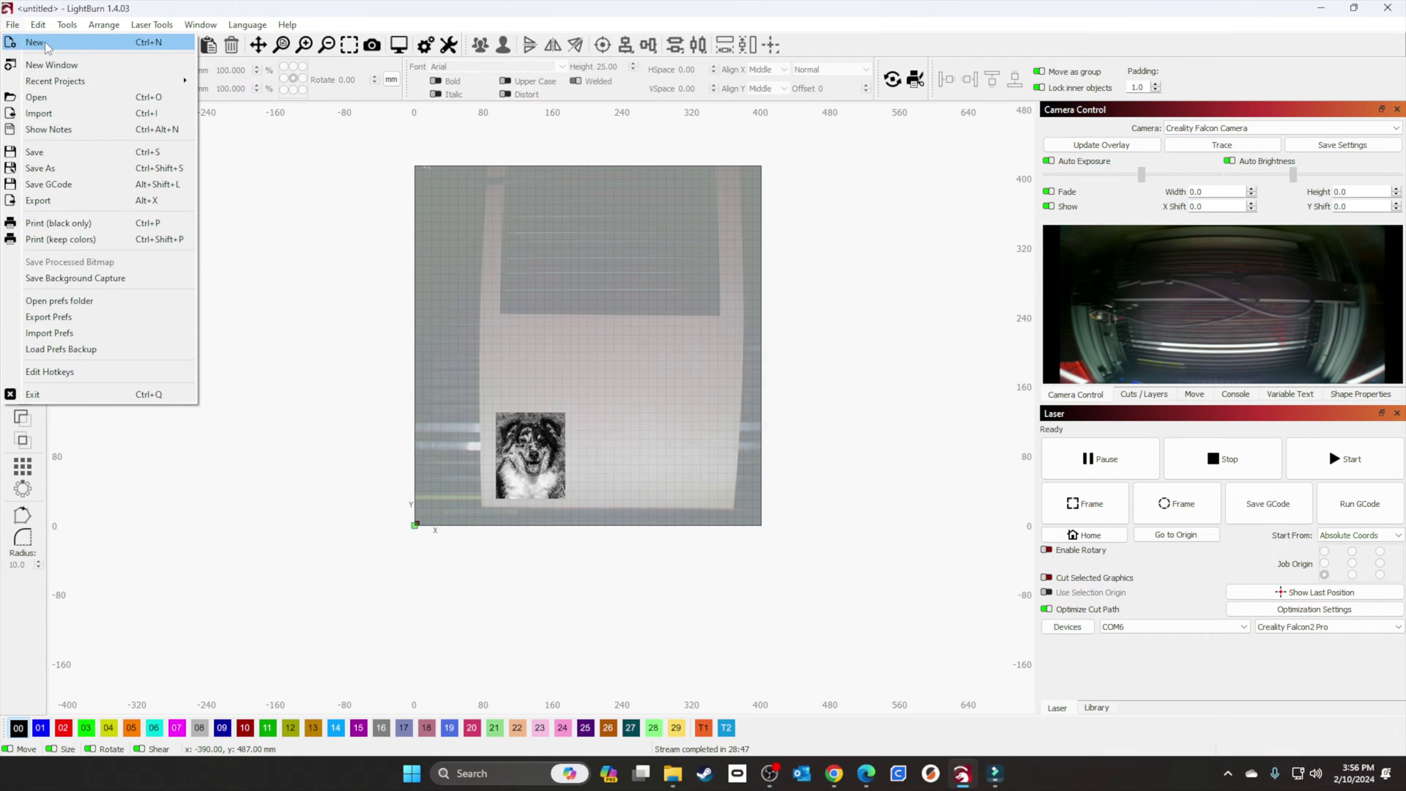
{"action": "left_click", "coordinate": [33, 43]}
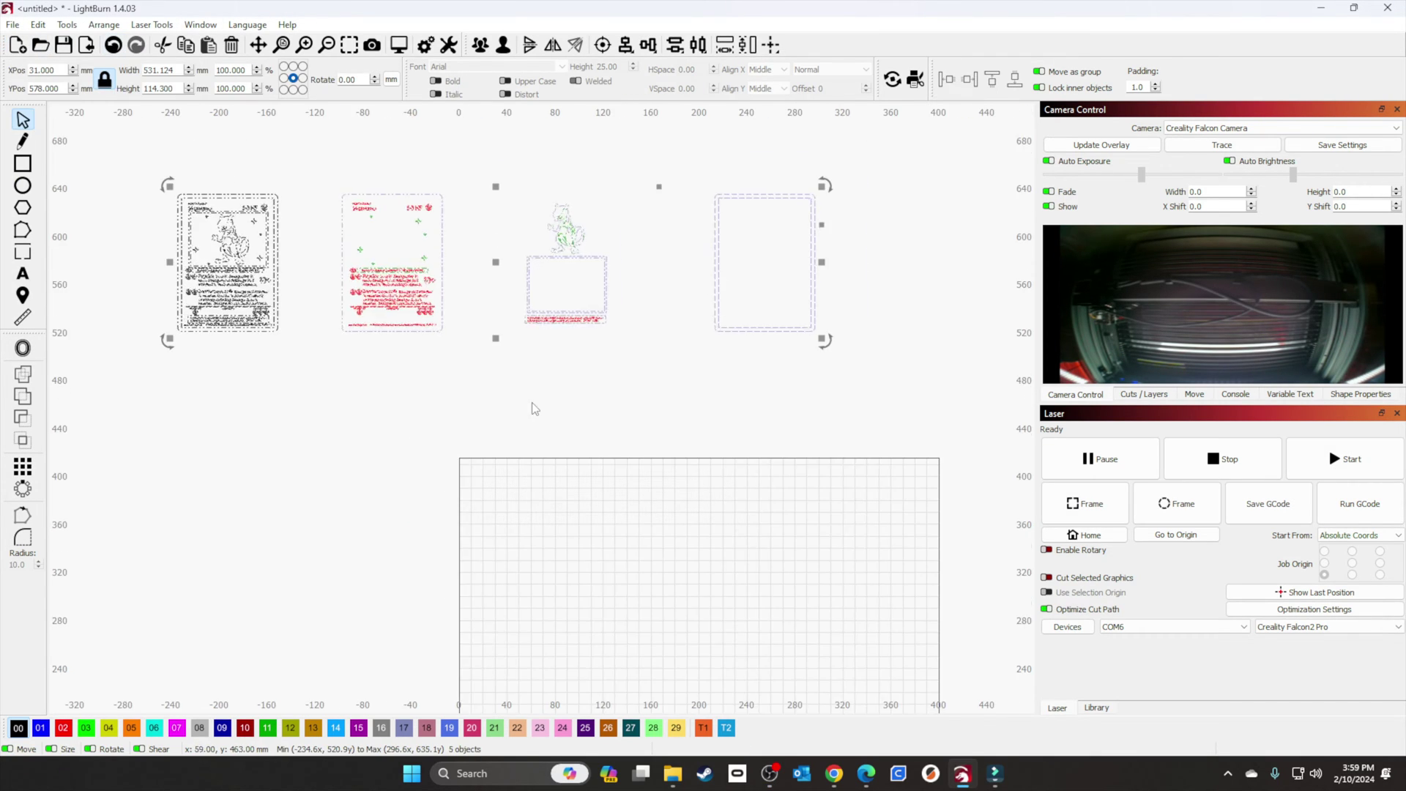
Step: Move the red and green Mewtwo card layout into the lower part of the work area, centred at X 191, Y 70 mm
{"action": "scroll", "coordinate": [534, 408], "scroll_direction": "up", "scroll_amount": 3}
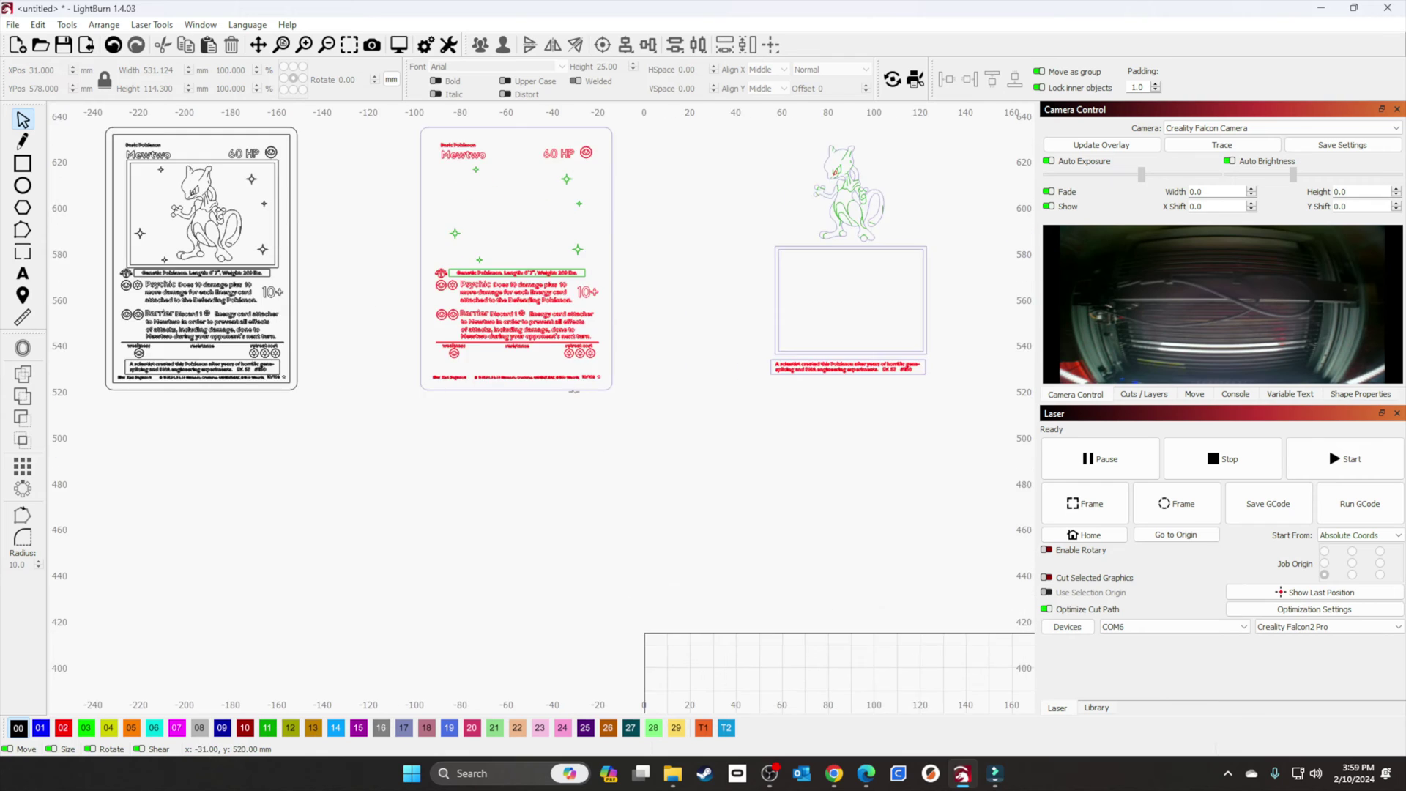
{"action": "scroll", "coordinate": [574, 391], "scroll_direction": "down", "scroll_amount": 3}
{"action": "left_click_drag", "start_coordinate": [384, 220], "coordinate": [724, 659]}
{"action": "scroll", "coordinate": [796, 463], "scroll_direction": "down", "scroll_amount": 2}
{"action": "scroll", "coordinate": [796, 463], "scroll_direction": "down", "scroll_amount": 1}
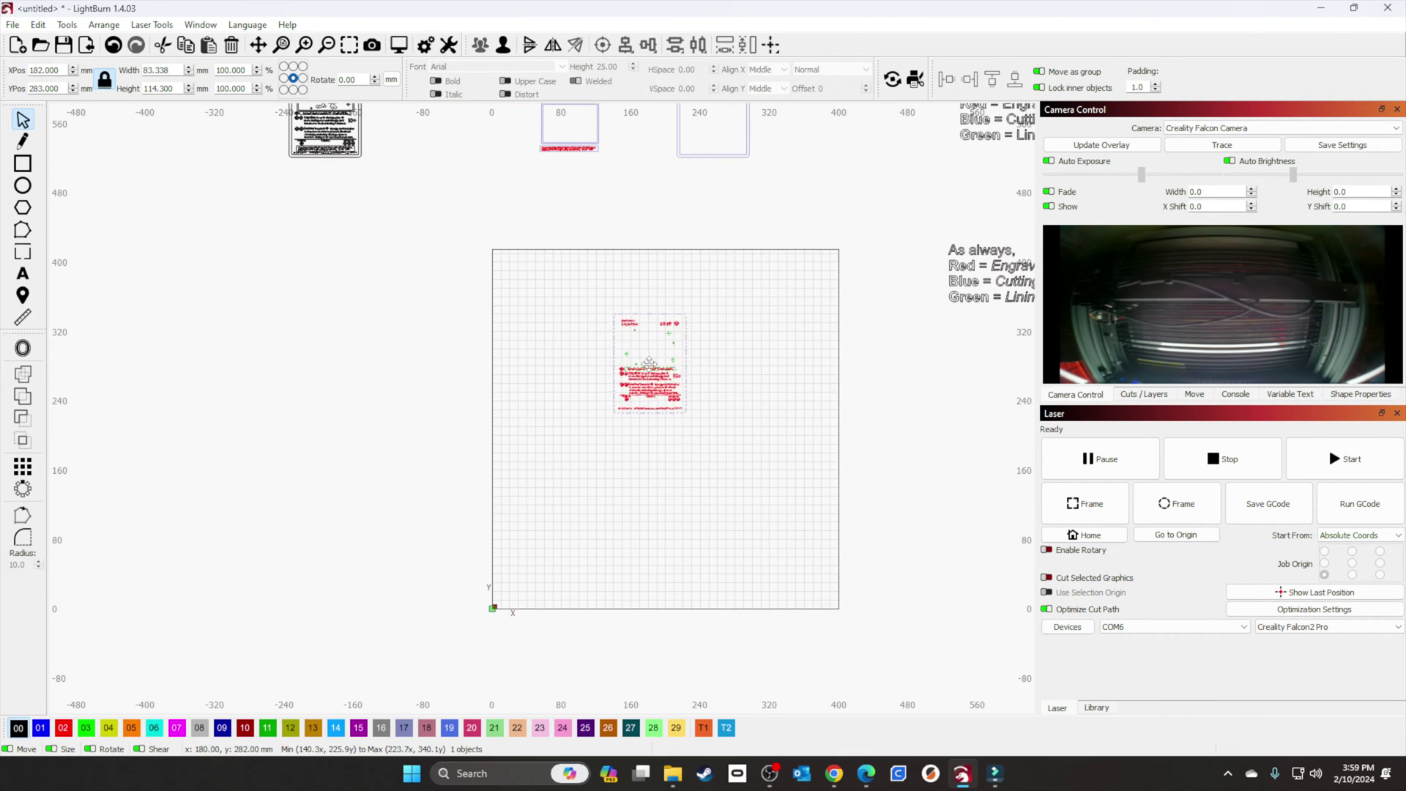
{"action": "left_click_drag", "start_coordinate": [644, 376], "coordinate": [556, 545]}
{"action": "left_click", "coordinate": [600, 574]}
{"action": "scroll", "coordinate": [600, 574], "scroll_direction": "up", "scroll_amount": 3}
{"action": "scroll", "coordinate": [600, 574], "scroll_direction": "down", "scroll_amount": 3}
{"action": "left_click_drag", "start_coordinate": [615, 521], "coordinate": [809, 423]}
Step: Inspect the Mewtwo card's text and symbols up close and hide the blue cutting layer C09
{"action": "scroll", "coordinate": [776, 513], "scroll_direction": "up", "scroll_amount": 8}
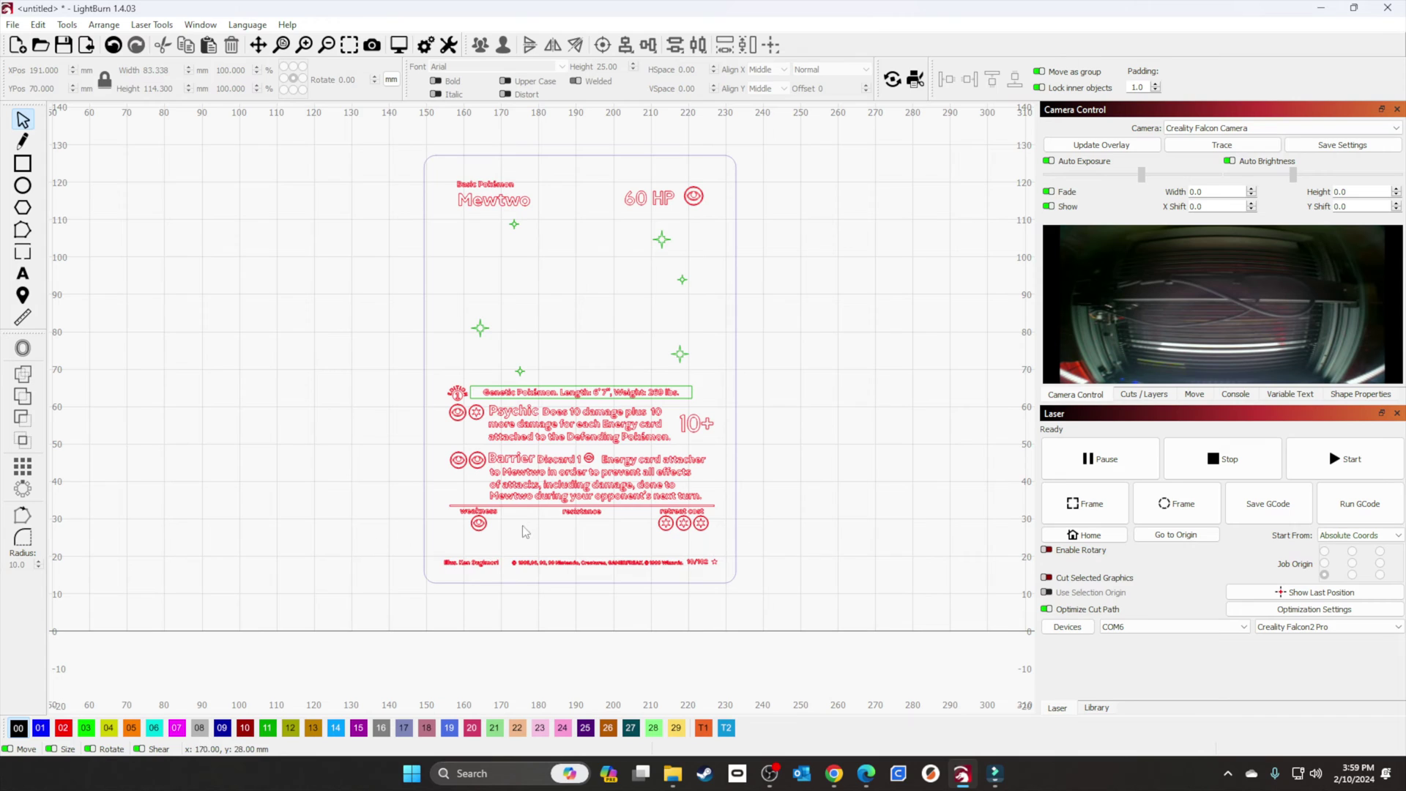
{"action": "scroll", "coordinate": [787, 524], "scroll_direction": "up", "scroll_amount": 1}
{"action": "scroll", "coordinate": [778, 546], "scroll_direction": "up", "scroll_amount": 1}
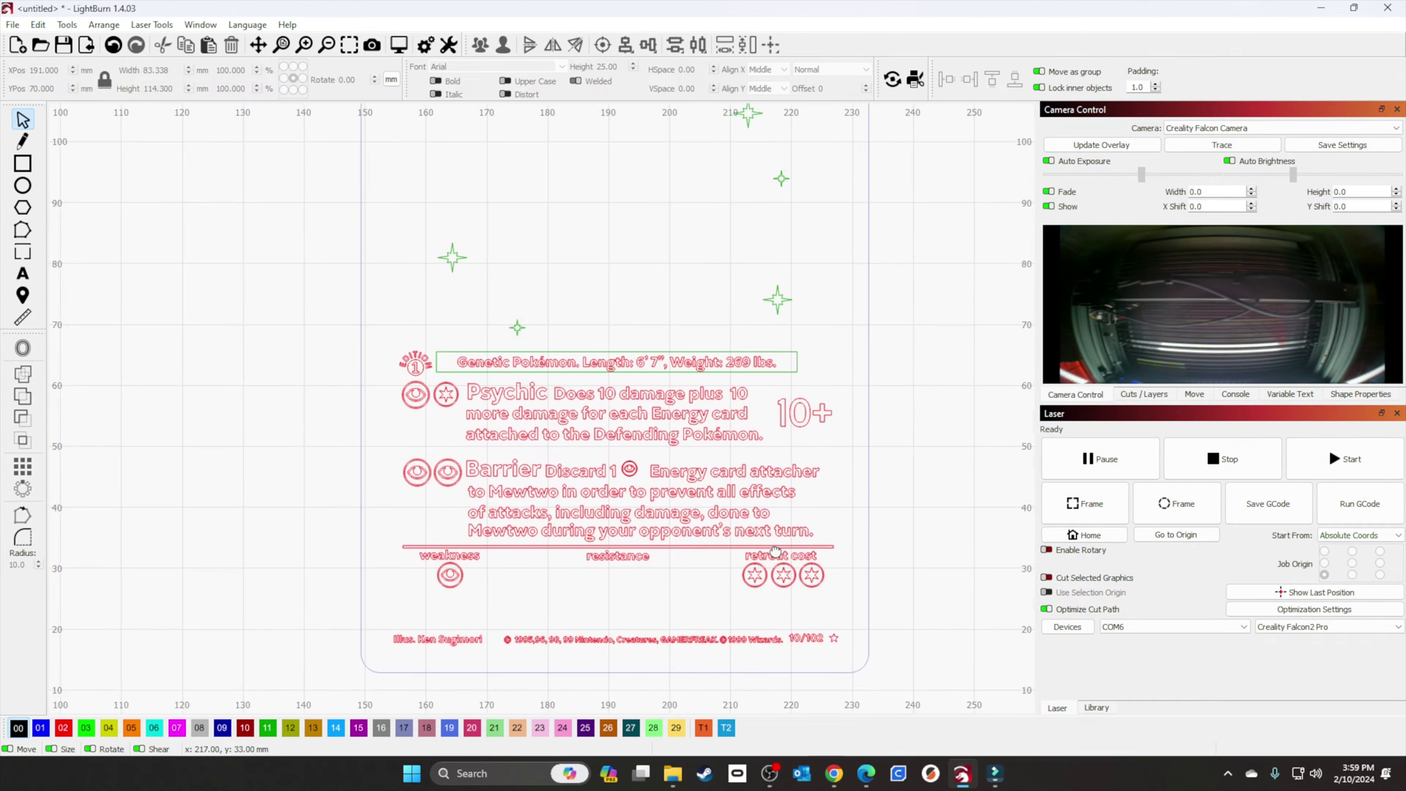
{"action": "scroll", "coordinate": [776, 551], "scroll_direction": "down", "scroll_amount": 4}
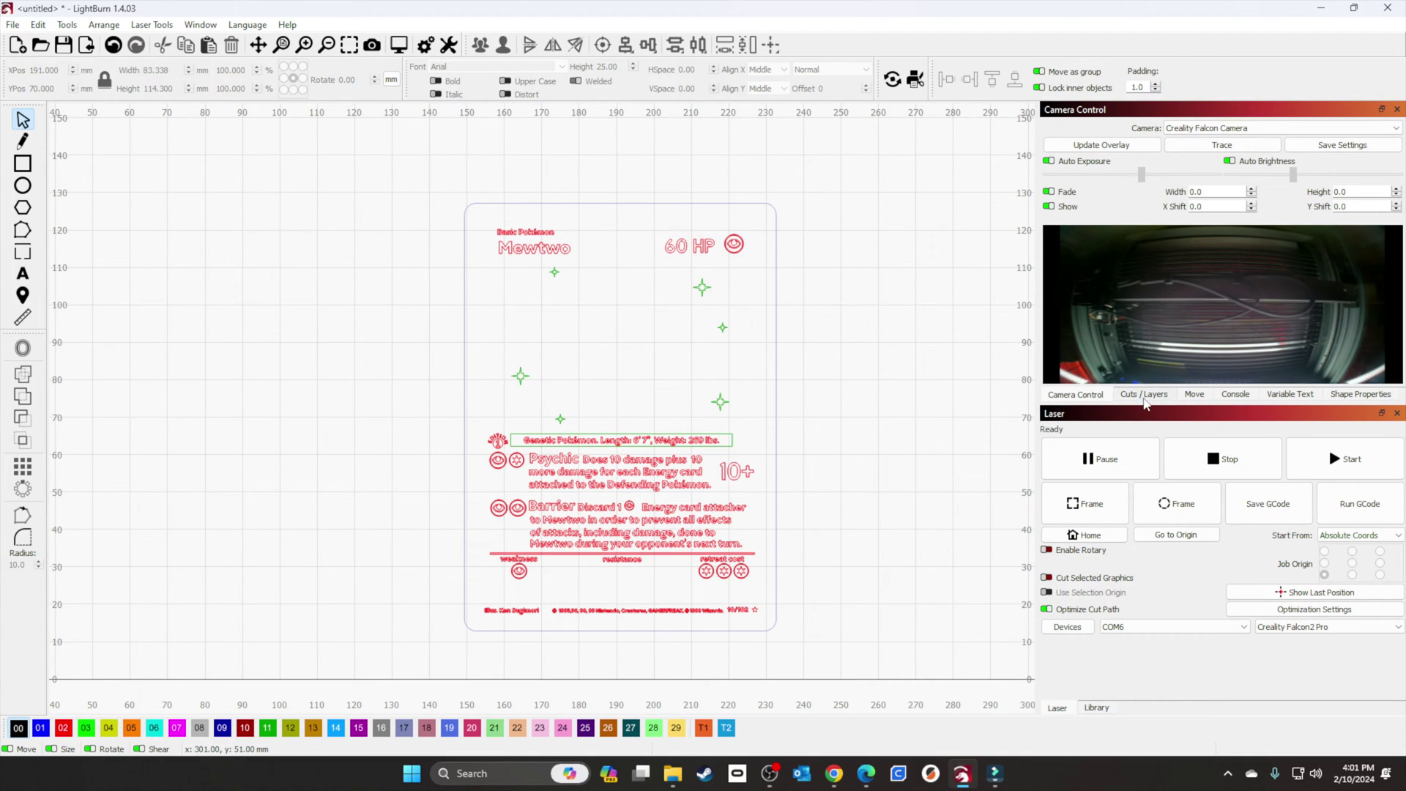
{"action": "left_click", "coordinate": [1145, 395]}
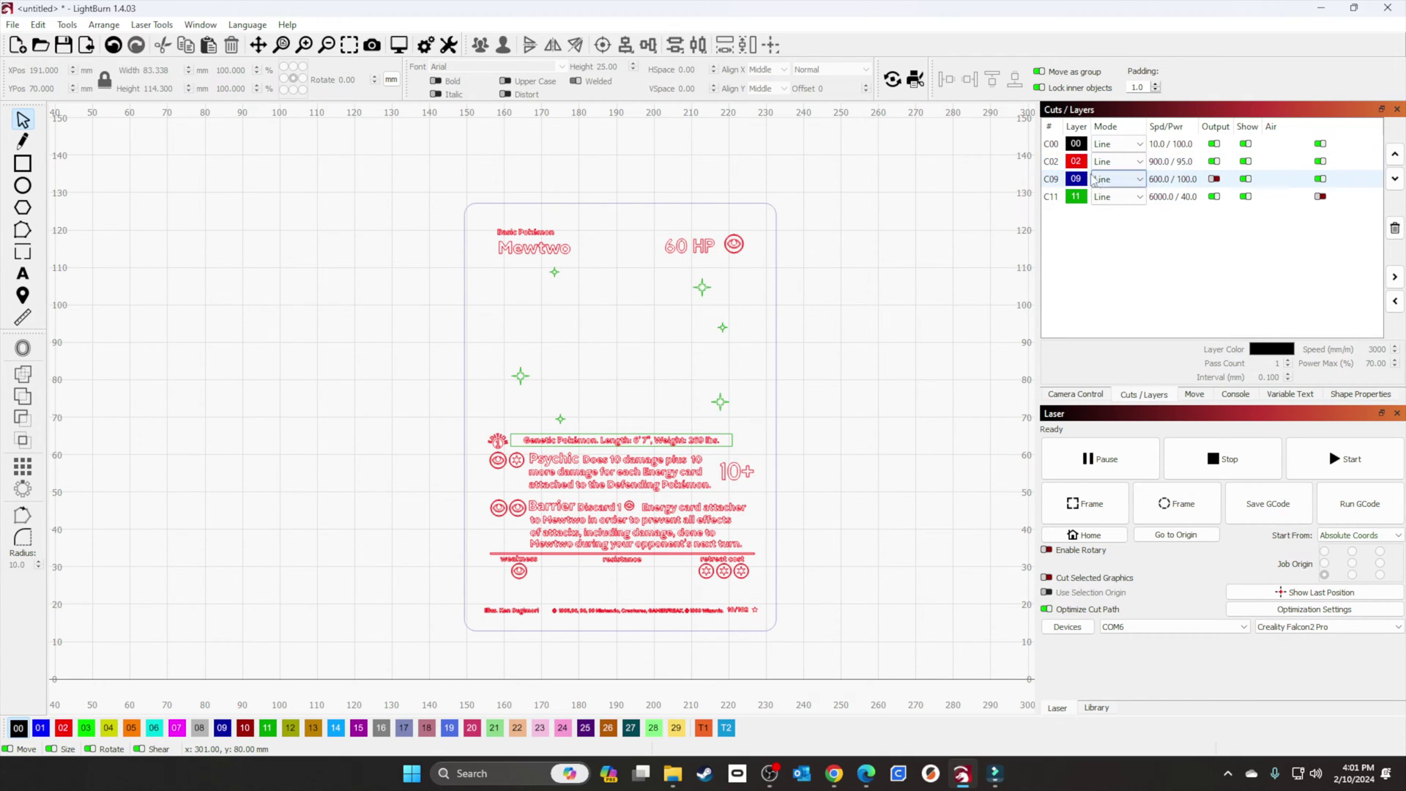
{"action": "left_click", "coordinate": [1250, 180]}
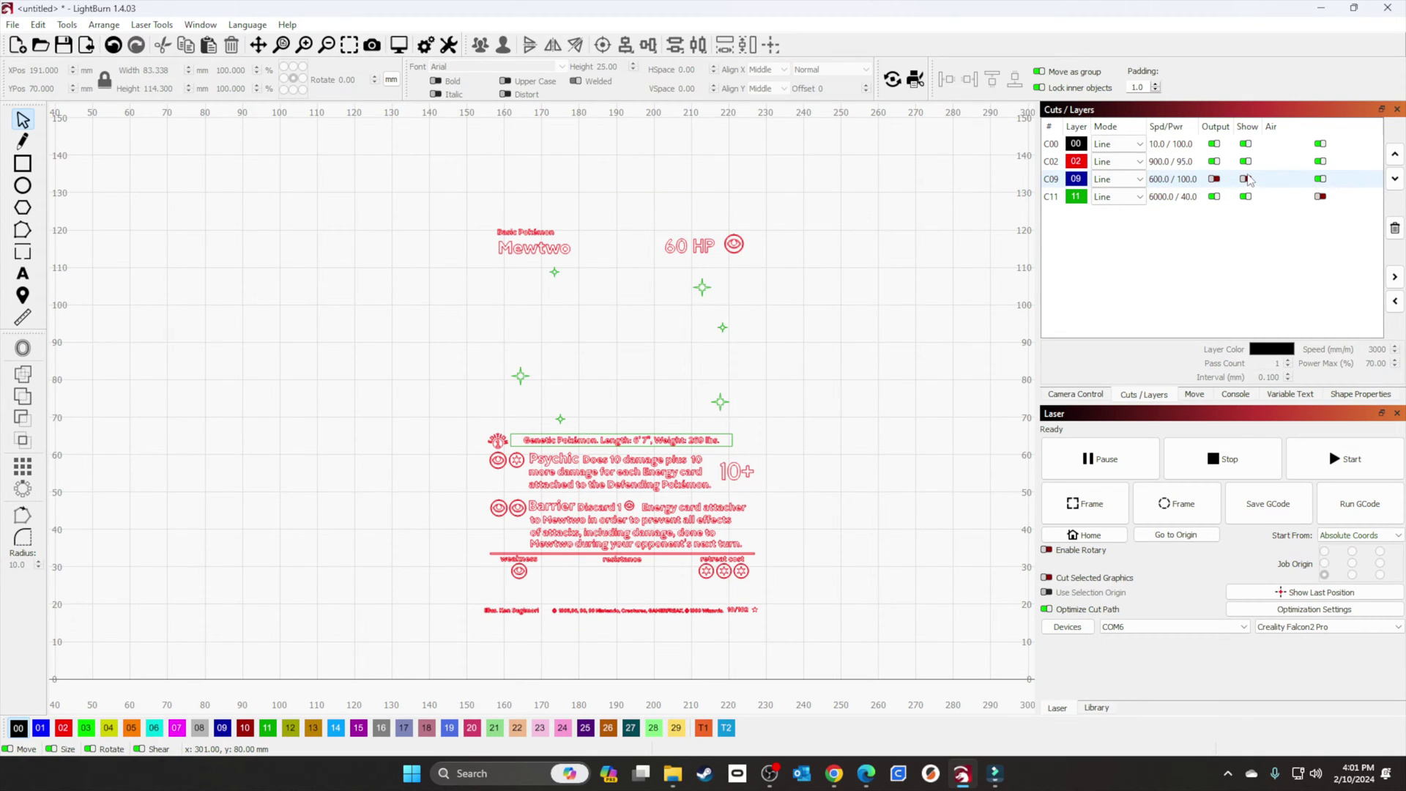
Step: Hide the black layer C00 and the green layer C11 and turn off their laser output
{"action": "left_click", "coordinate": [1246, 144]}
{"action": "left_click", "coordinate": [1214, 144]}
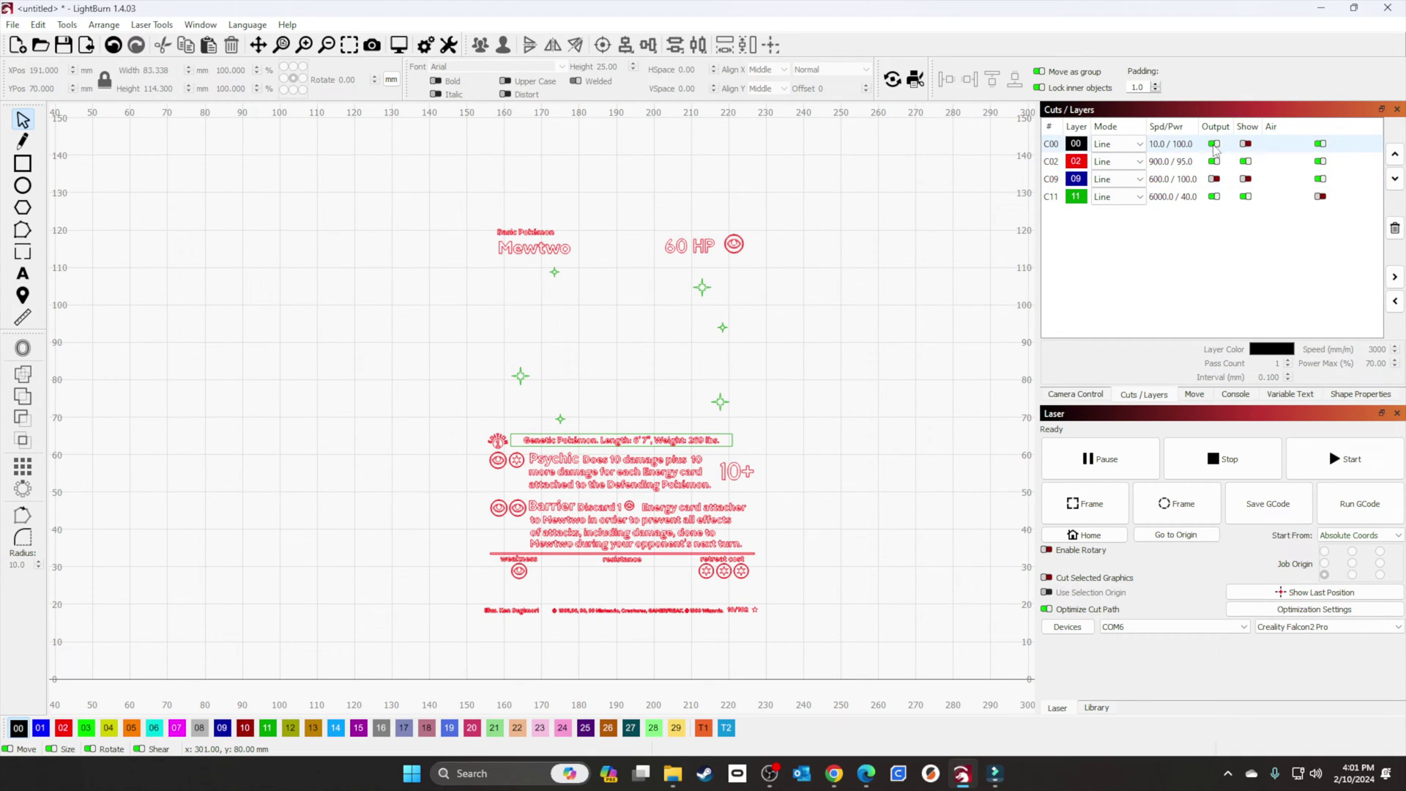
{"action": "left_click", "coordinate": [1214, 196]}
{"action": "left_click", "coordinate": [1245, 196]}
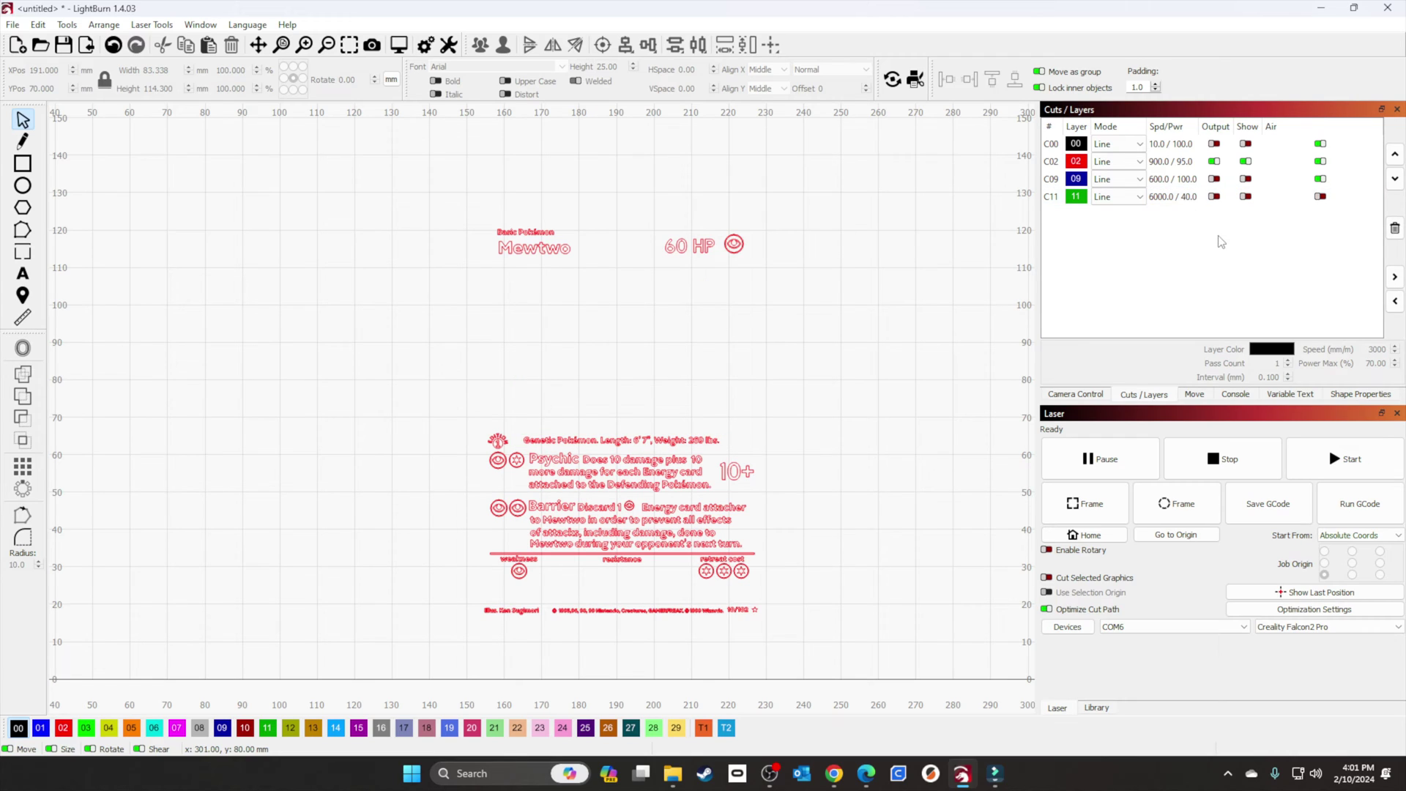
Step: Set the red layer C02 to a speed of 1000 mm/min and 50% maximum power
{"action": "double_click", "coordinate": [1158, 161]}
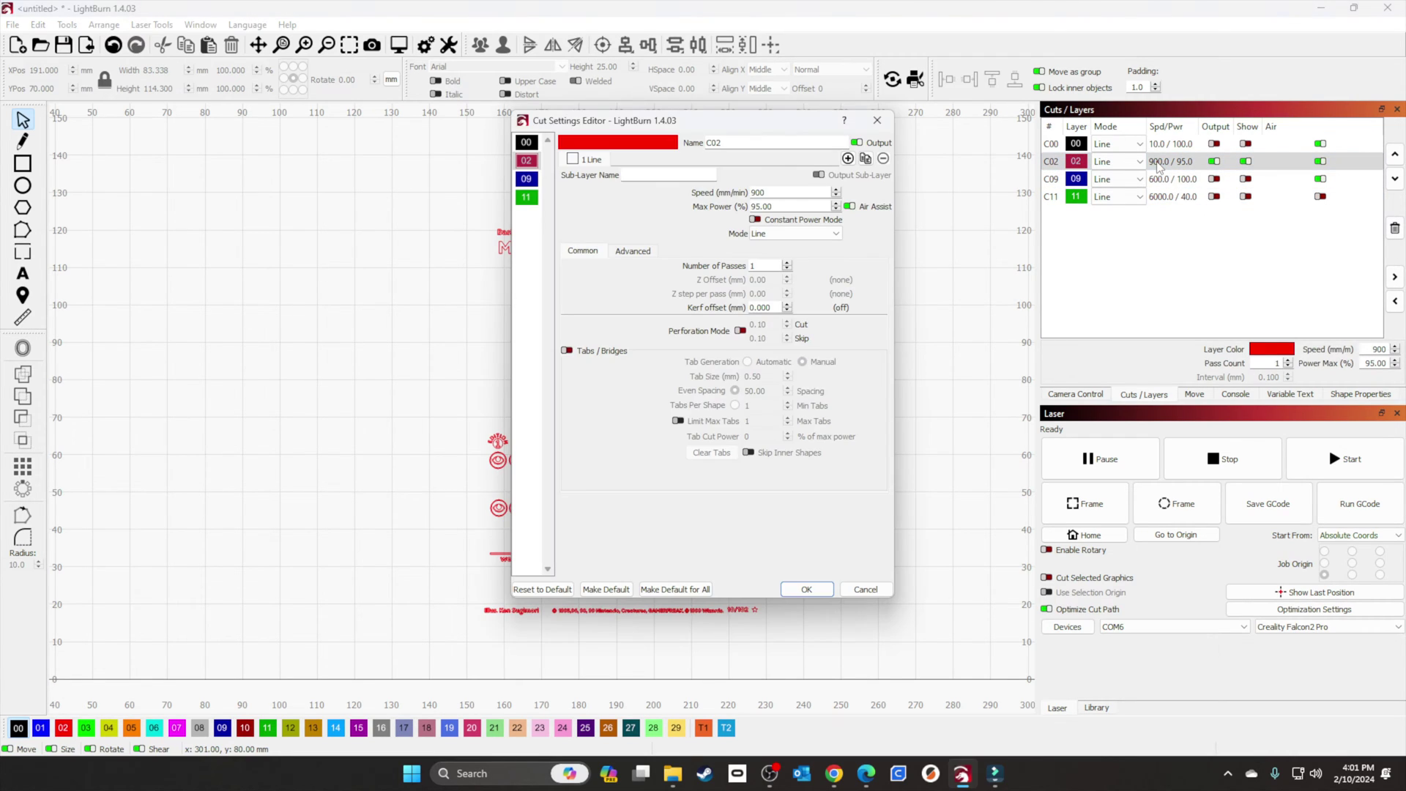
{"action": "double_click", "coordinate": [761, 192]}
{"action": "type", "text": "1000"}
{"action": "key", "text": "Tab"}
{"action": "type", "text": "5"}
{"action": "left_click", "coordinate": [806, 589]}
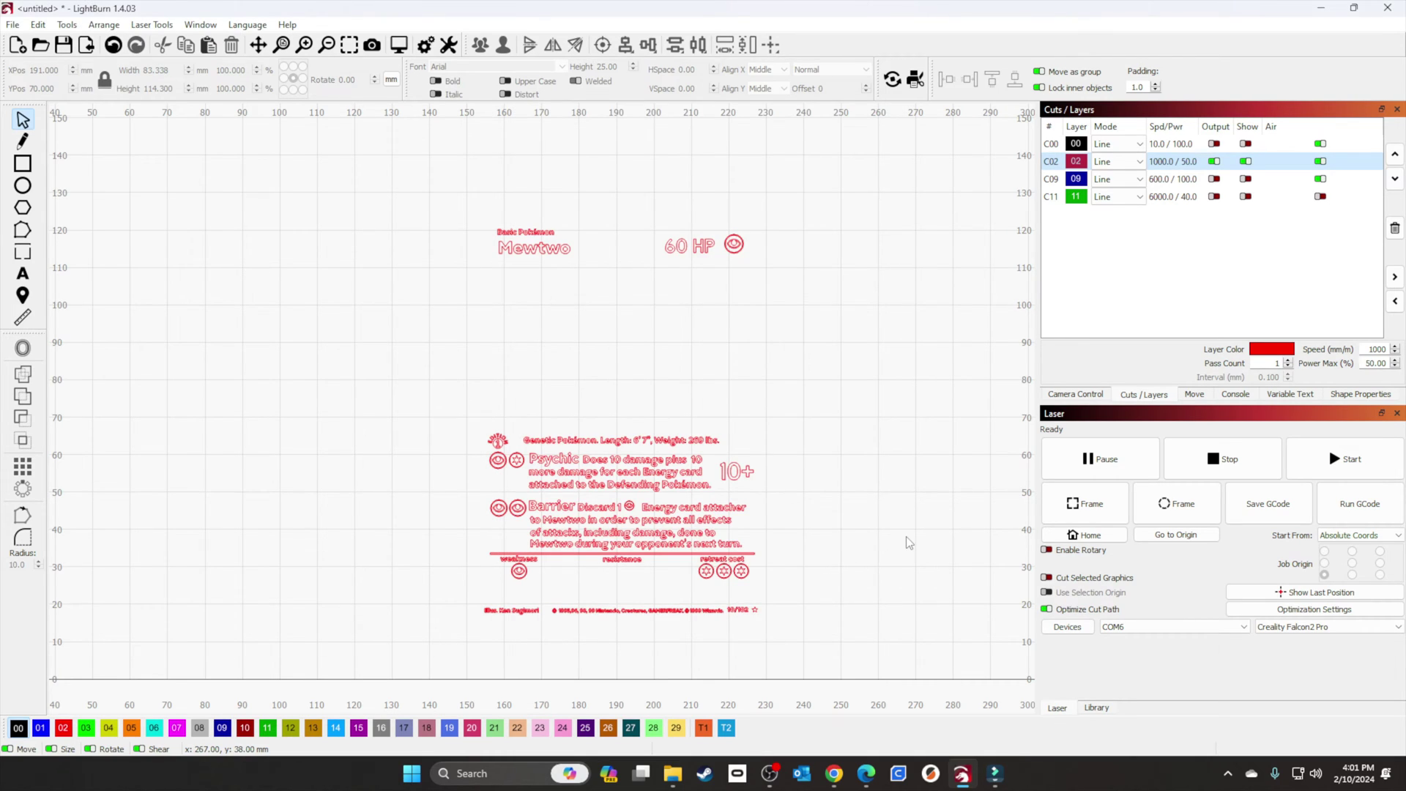
Step: Home the laser and refresh the camera overlay of the work area
{"action": "left_click", "coordinate": [1105, 534]}
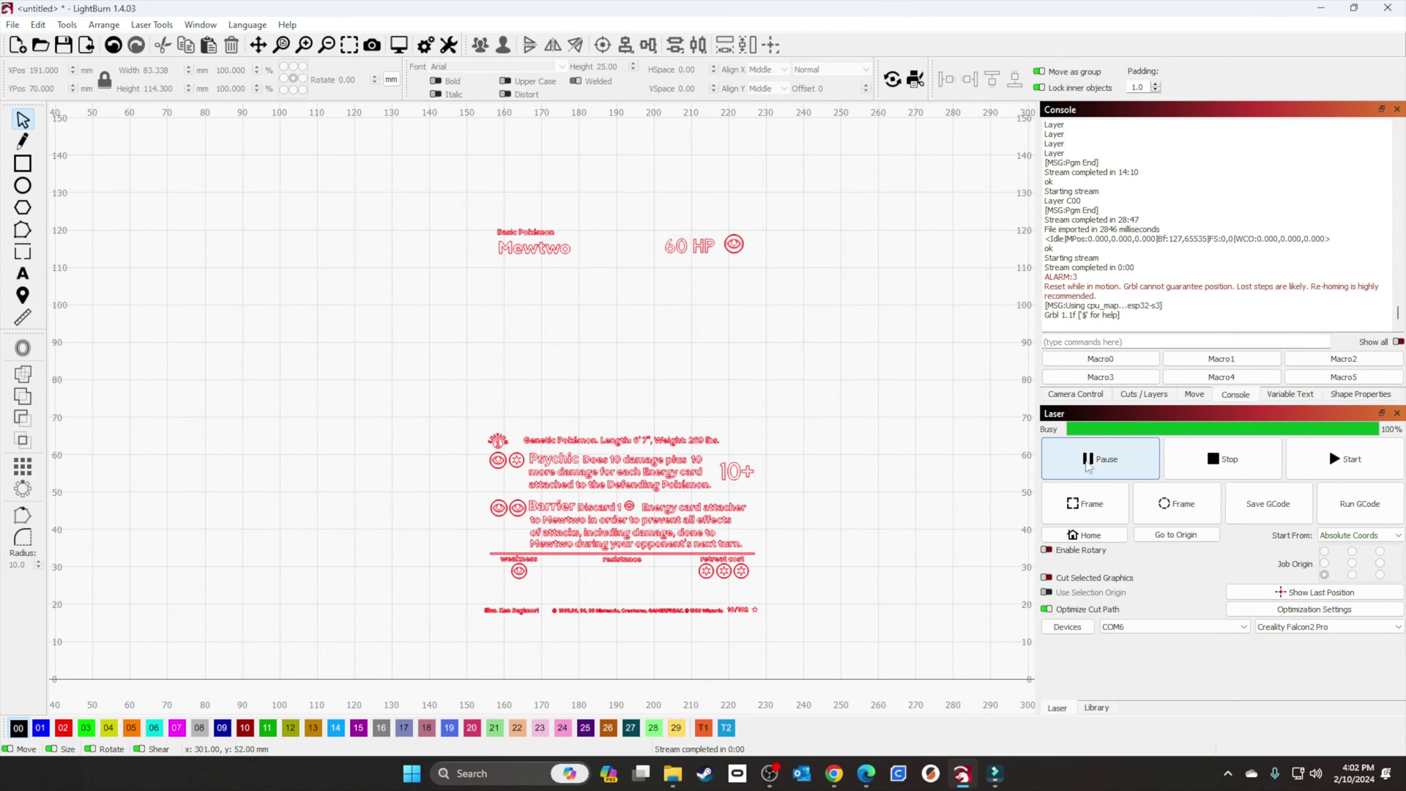
{"action": "left_click", "coordinate": [1075, 393]}
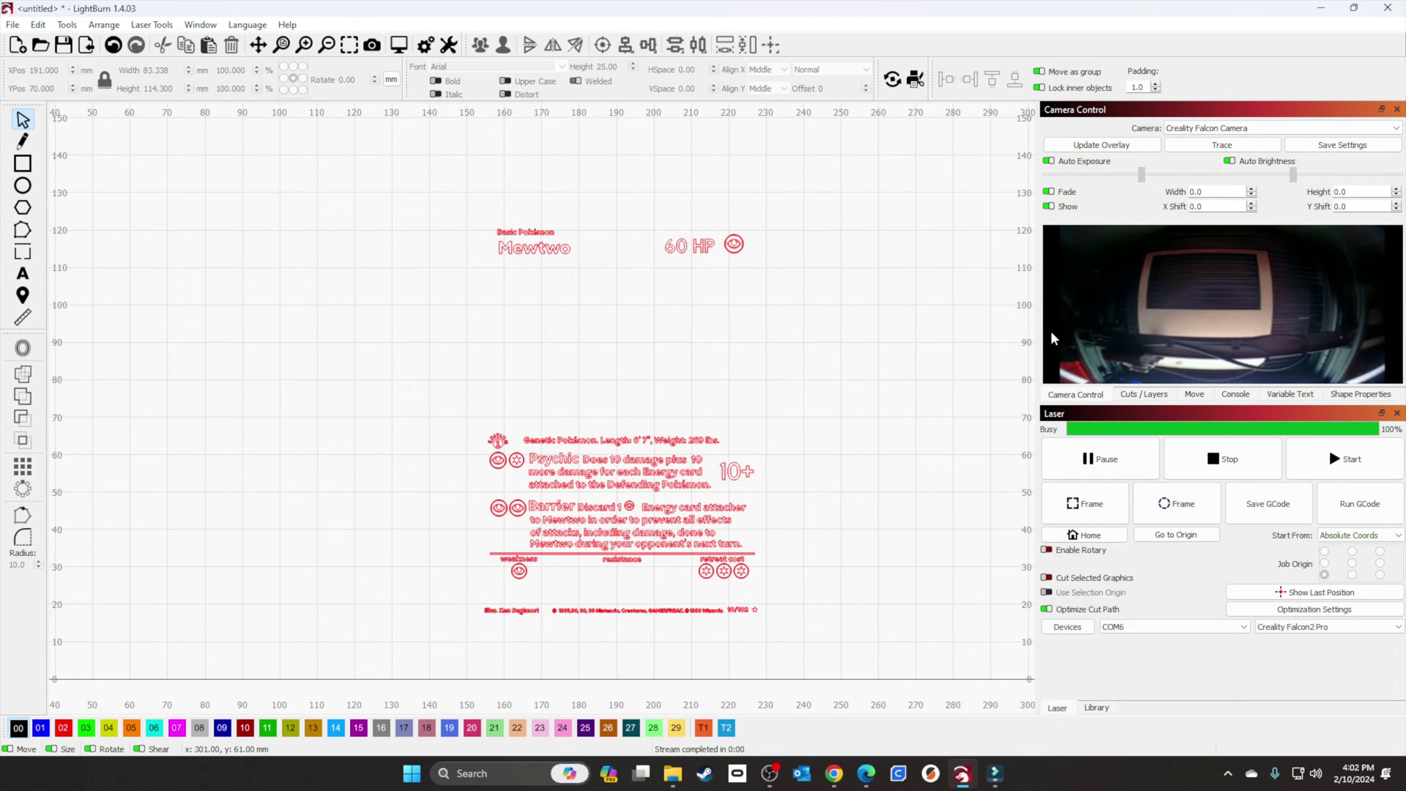
{"action": "left_click", "coordinate": [1102, 146]}
{"action": "scroll", "coordinate": [688, 441], "scroll_direction": "down", "scroll_amount": 3}
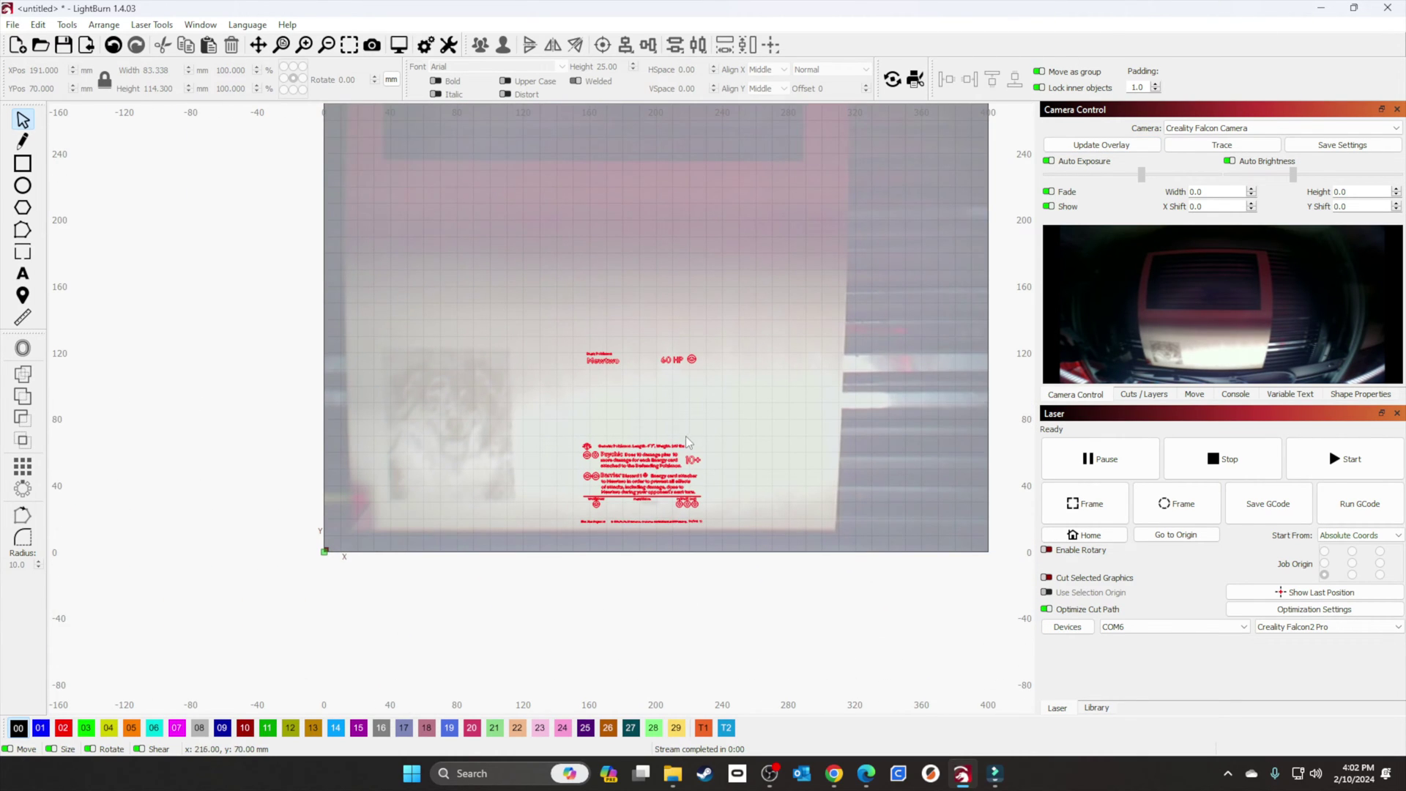
Step: Move the card beside the engraved dog photo, centred at X 162, Y 79 mm, and start engraving the red text layer
{"action": "left_click", "coordinate": [650, 467]}
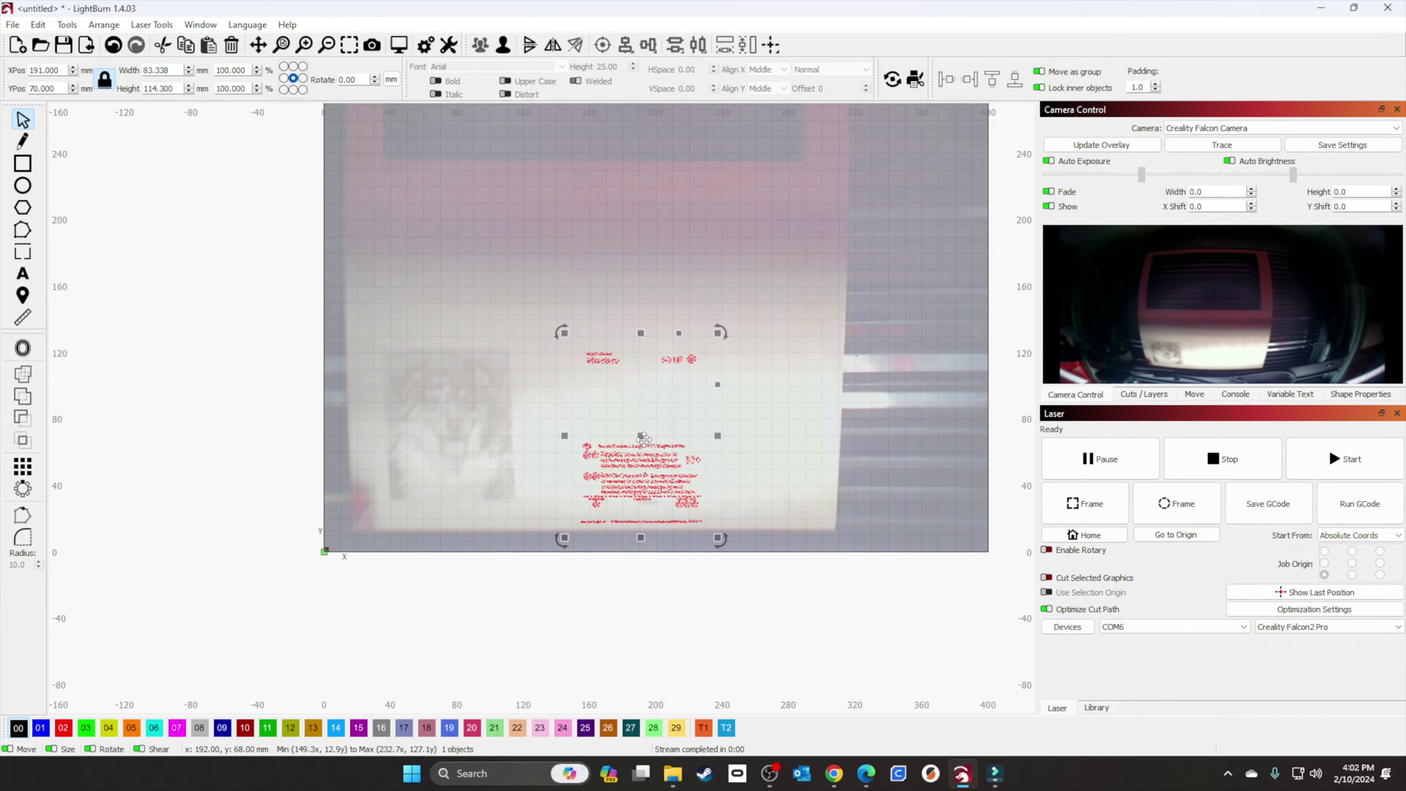
{"action": "left_click_drag", "start_coordinate": [643, 437], "coordinate": [595, 427]}
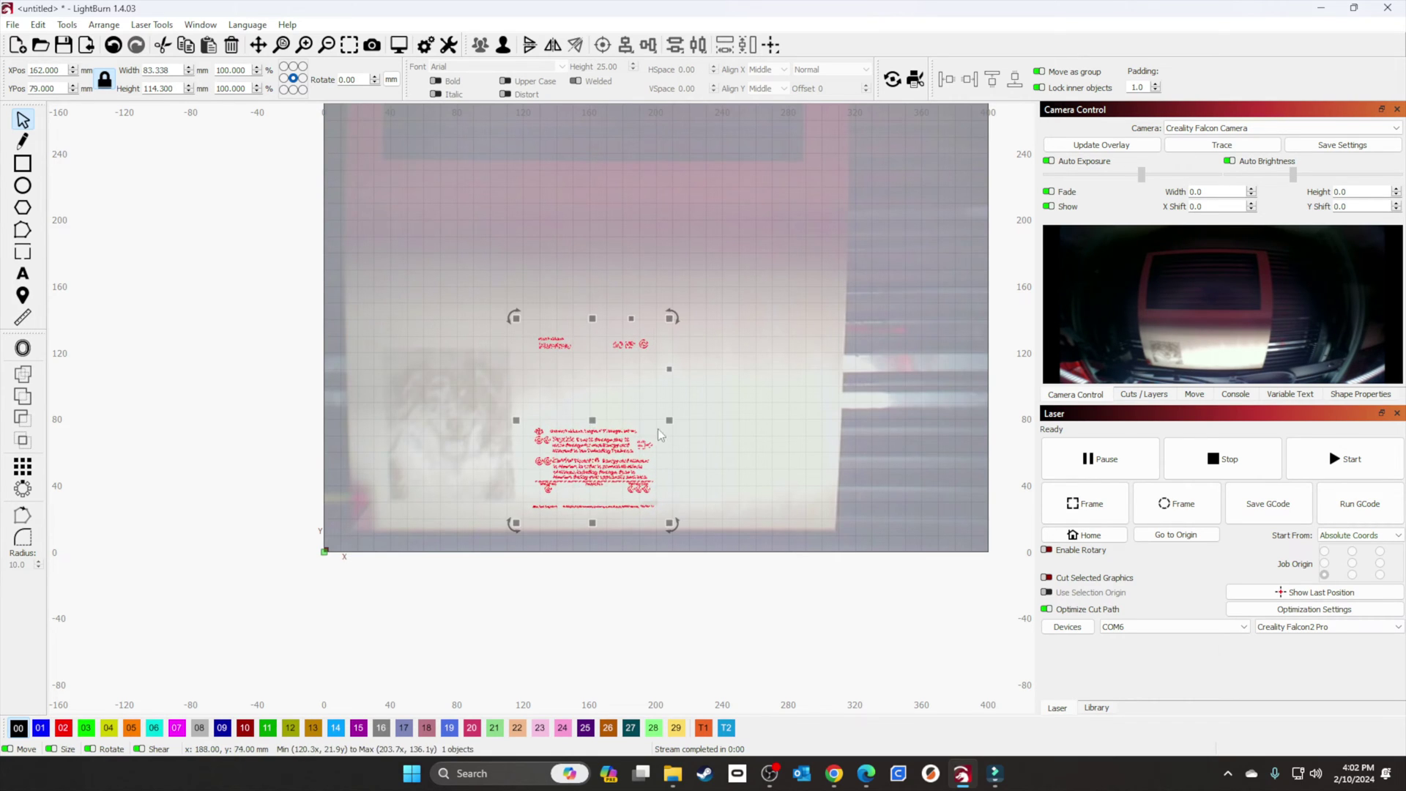
{"action": "left_click", "coordinate": [779, 426]}
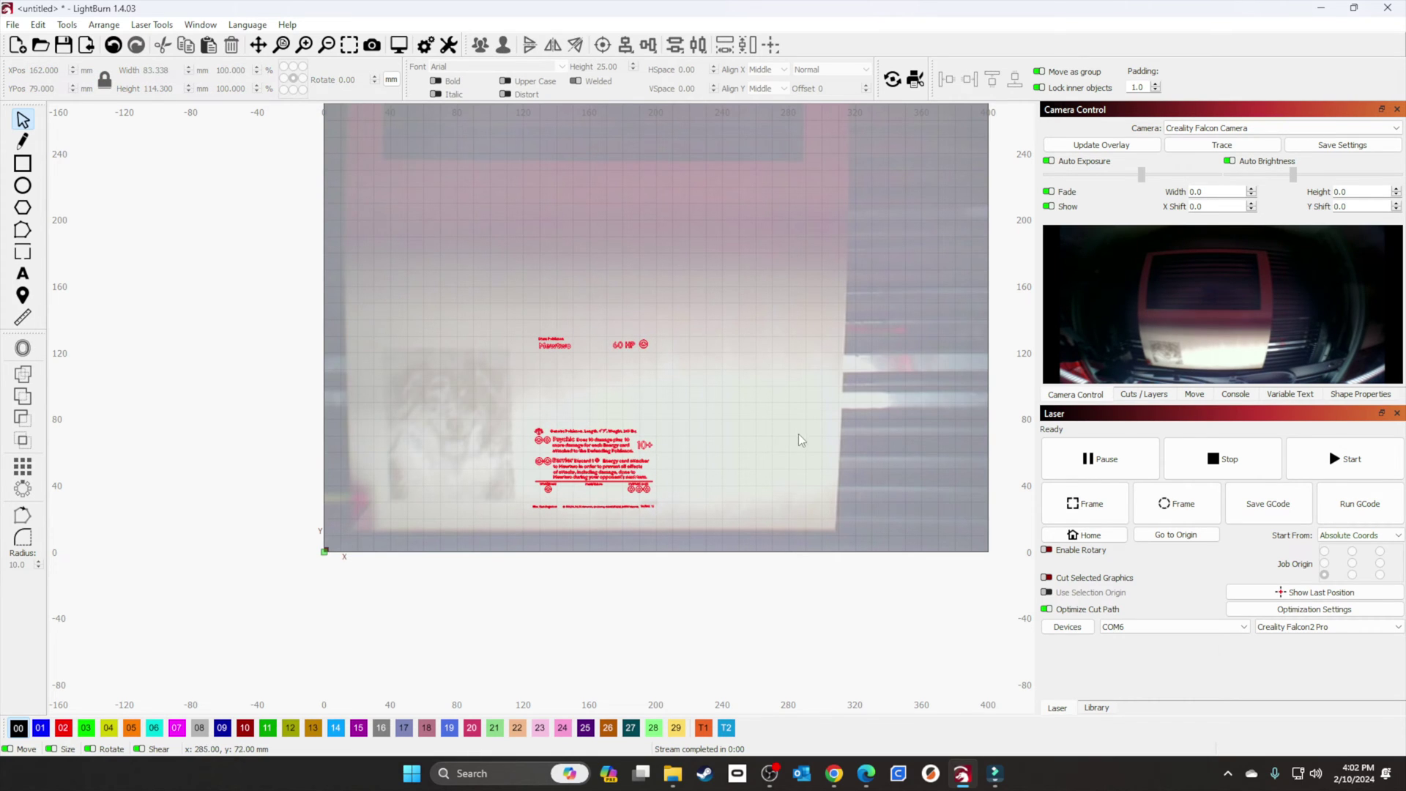
{"action": "left_click", "coordinate": [1334, 466]}
Step: Move the card to a blank area of the material, centred at X 253, Y 82 mm
{"action": "left_click_drag", "start_coordinate": [522, 321], "coordinate": [684, 518]}
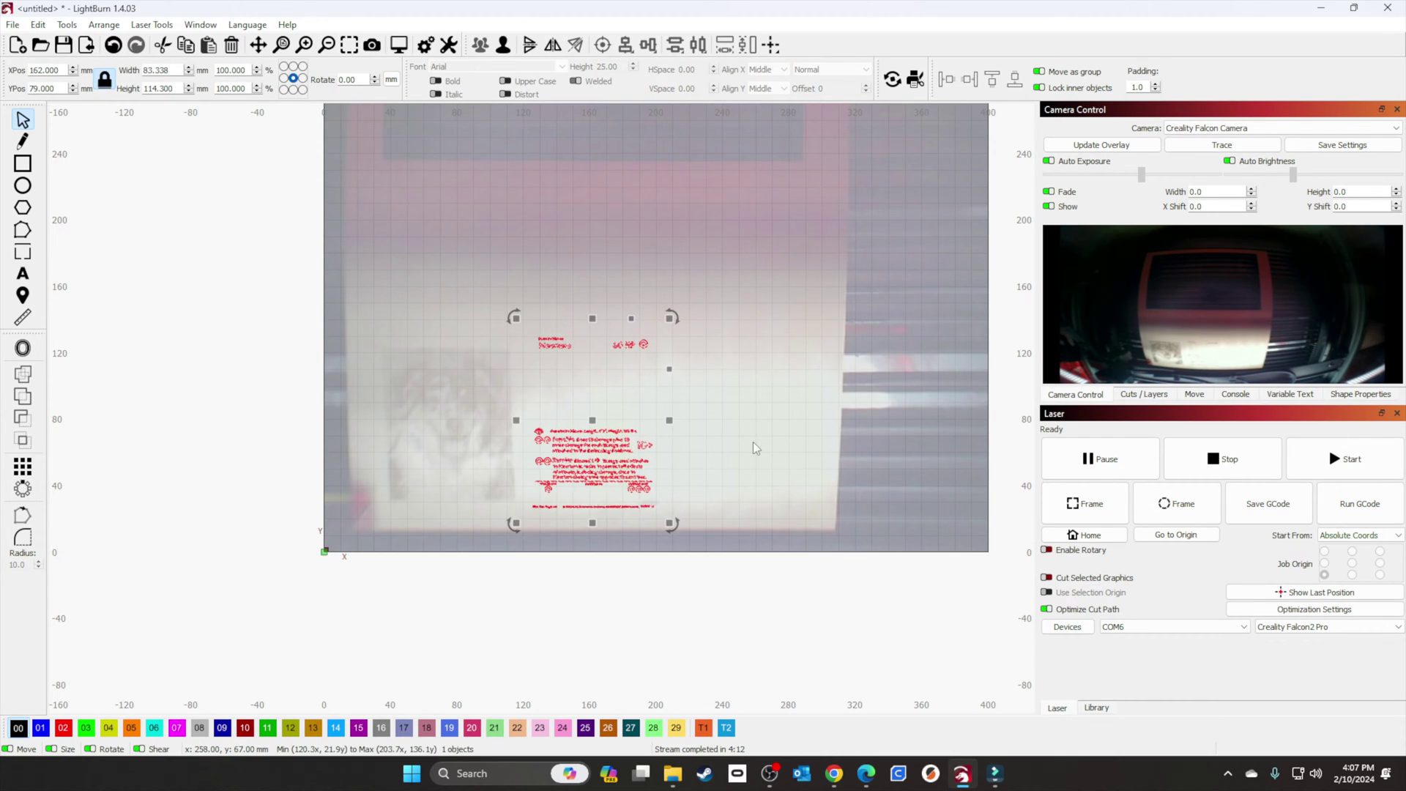
{"action": "left_click", "coordinate": [745, 420]}
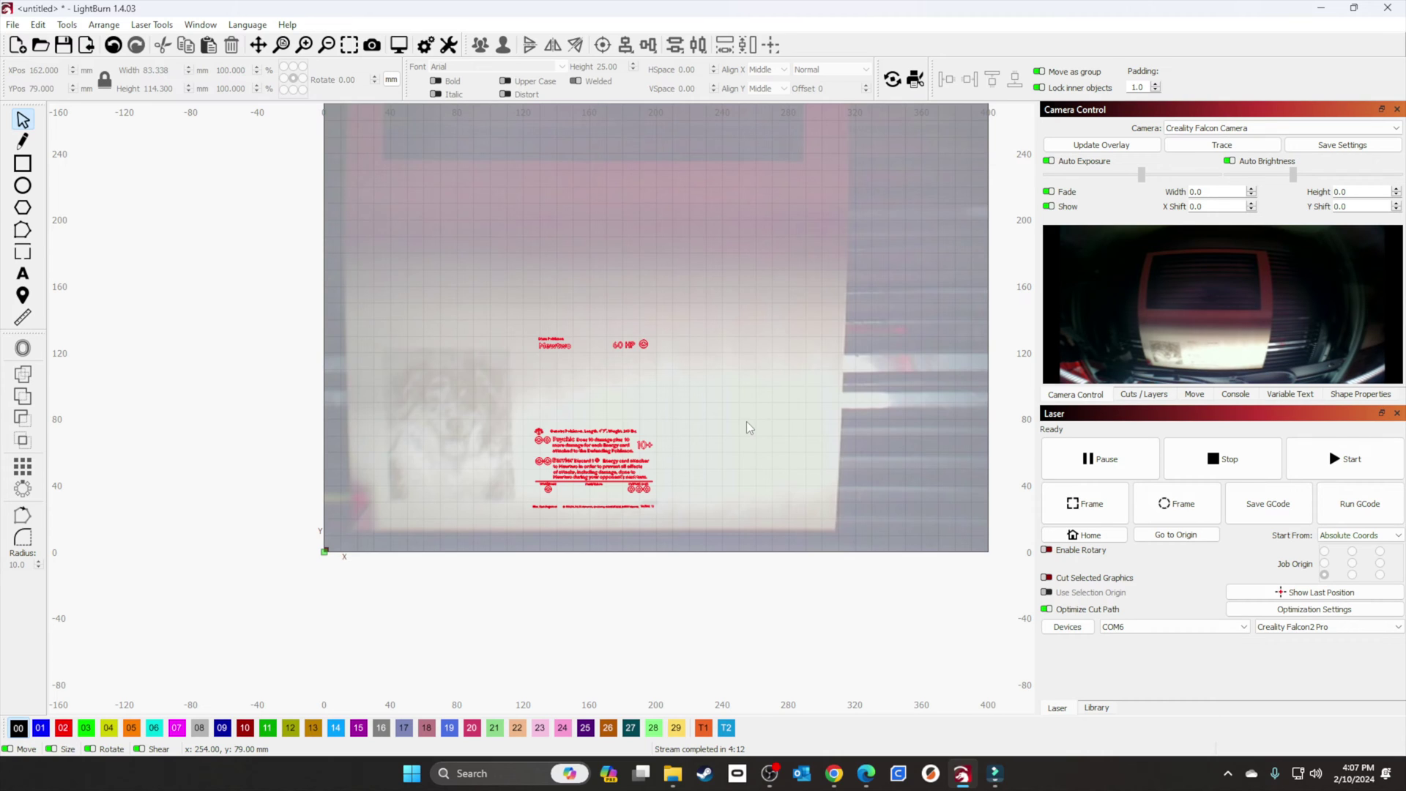
{"action": "left_click", "coordinate": [602, 430]}
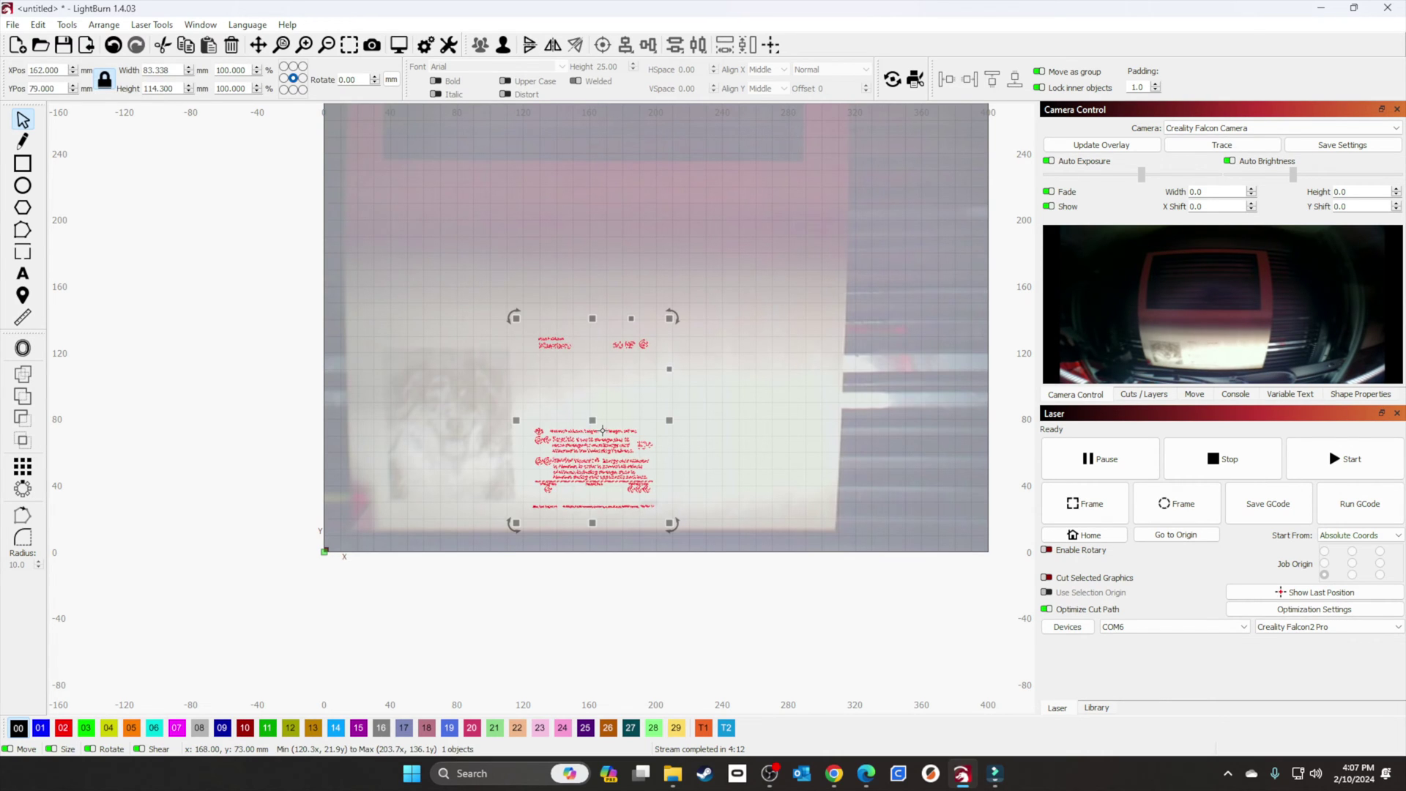
{"action": "left_click_drag", "start_coordinate": [603, 430], "coordinate": [758, 424]}
{"action": "left_click", "coordinate": [779, 267]}
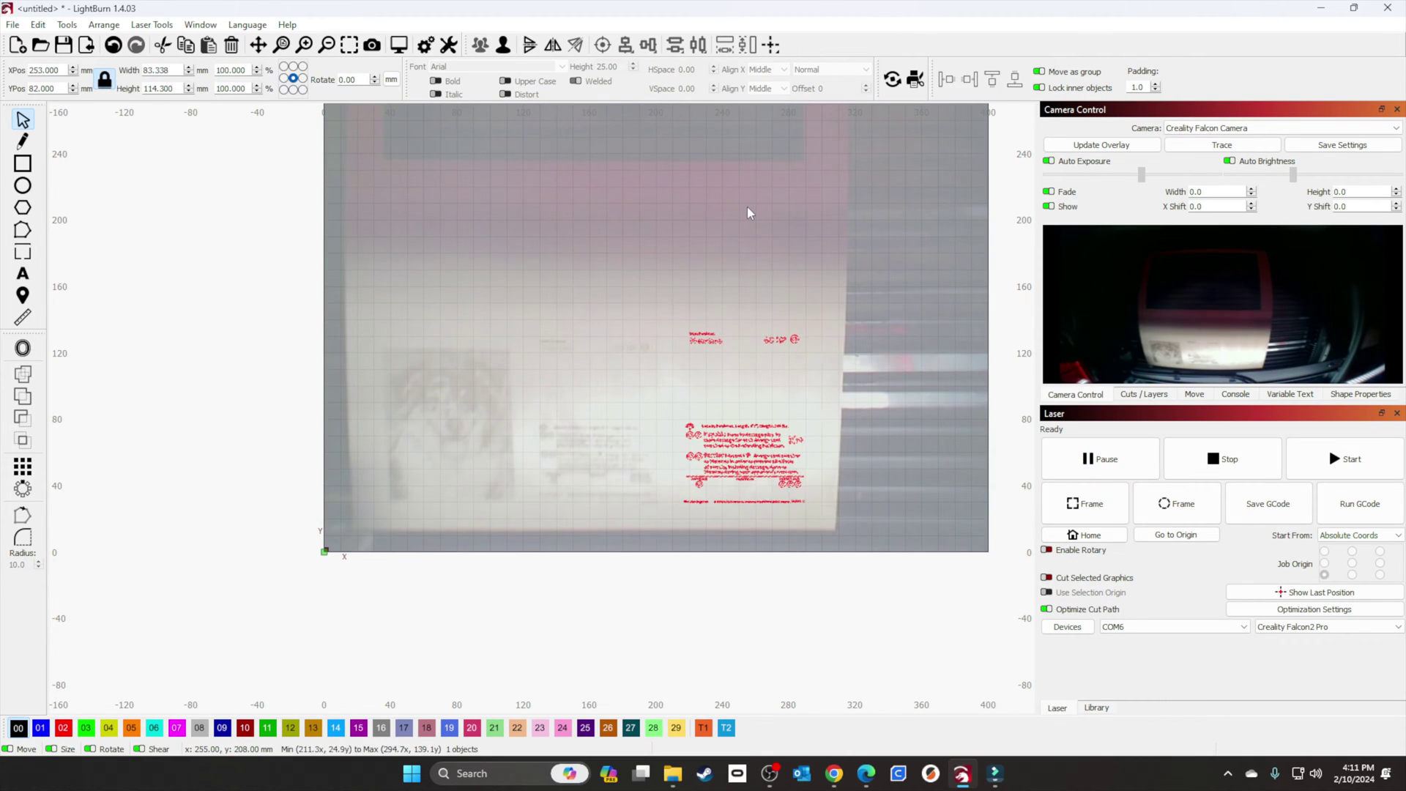
{"action": "left_click", "coordinate": [747, 206]}
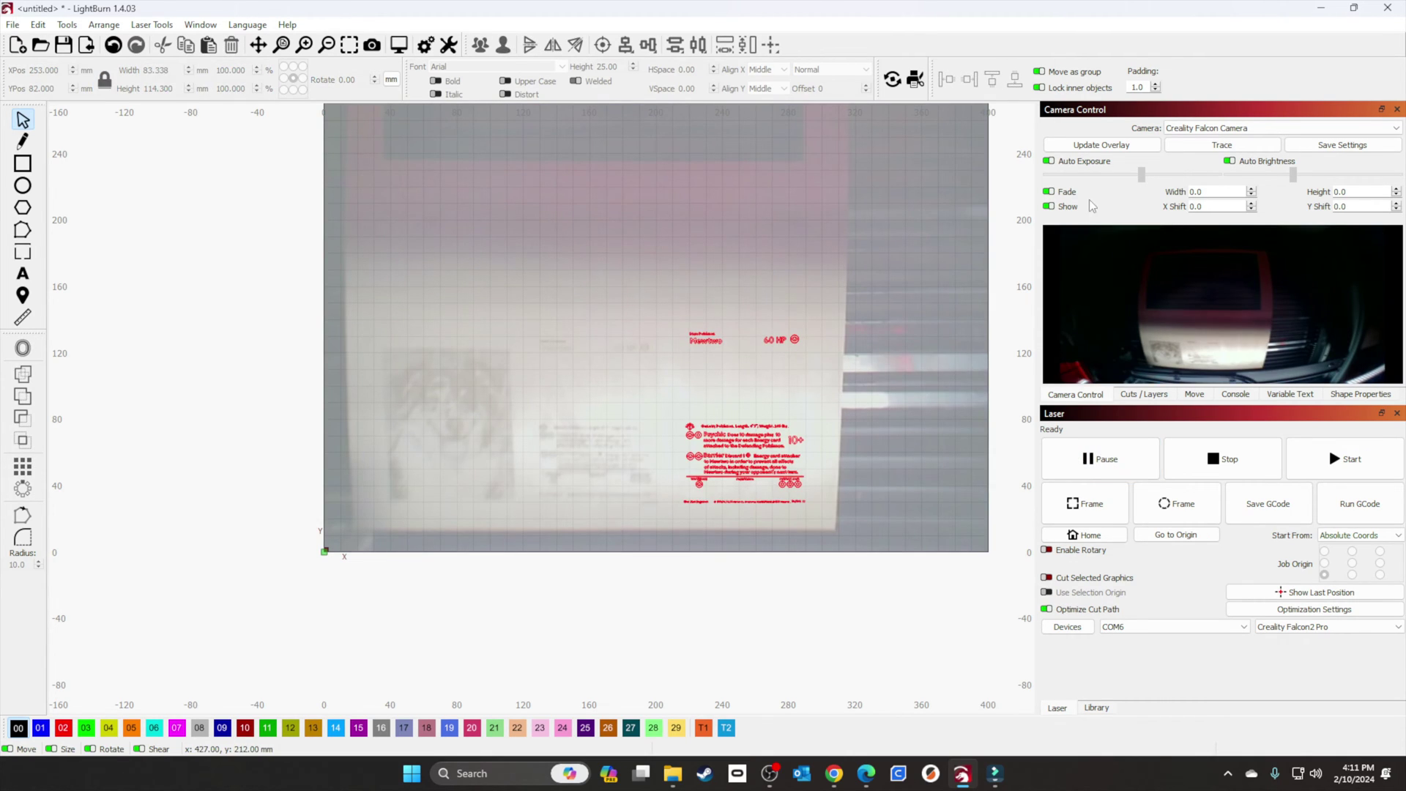
Step: Set layer C02 to 6000 mm/min and 25% maximum power with air assist off, and start the engraving
{"action": "left_click", "coordinate": [1142, 394]}
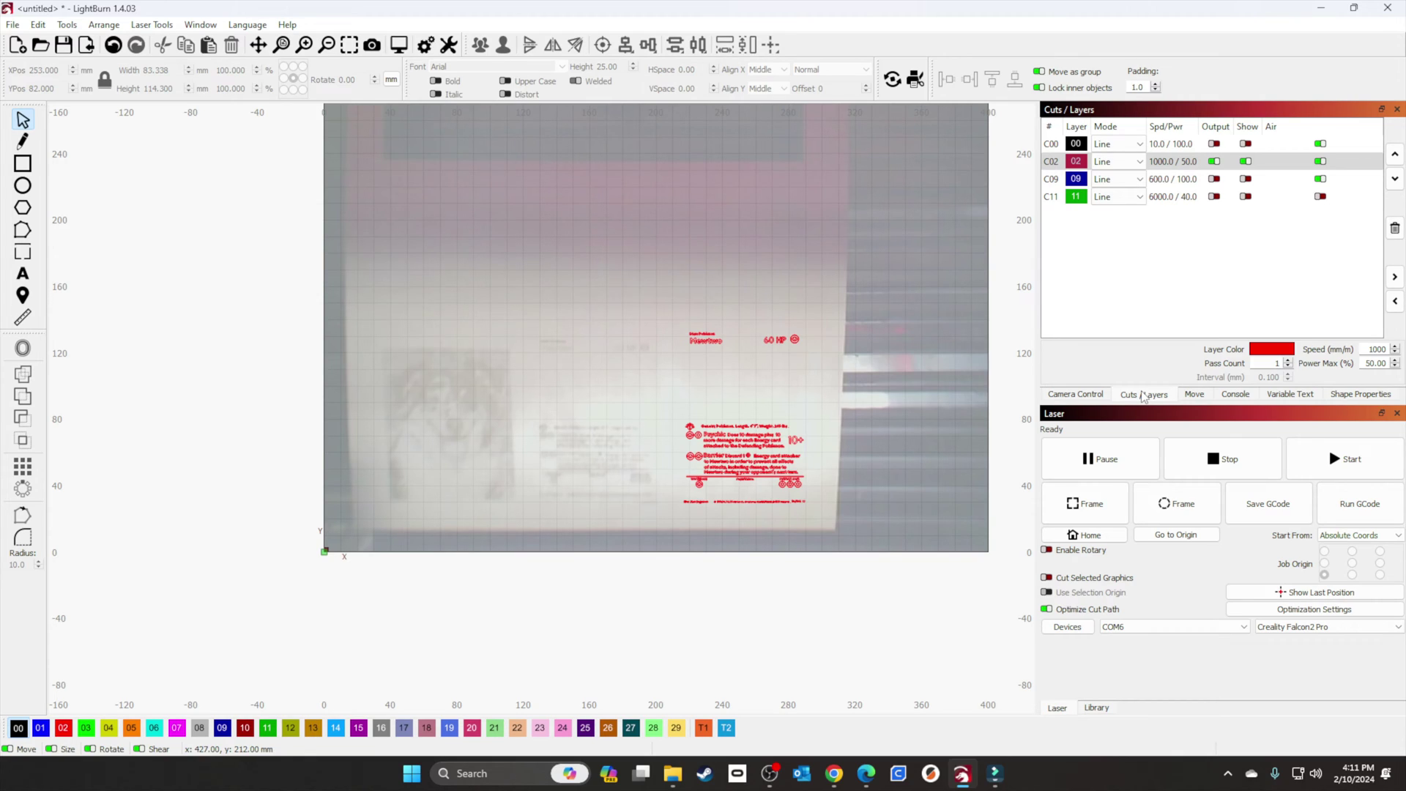
{"action": "double_click", "coordinate": [1170, 162]}
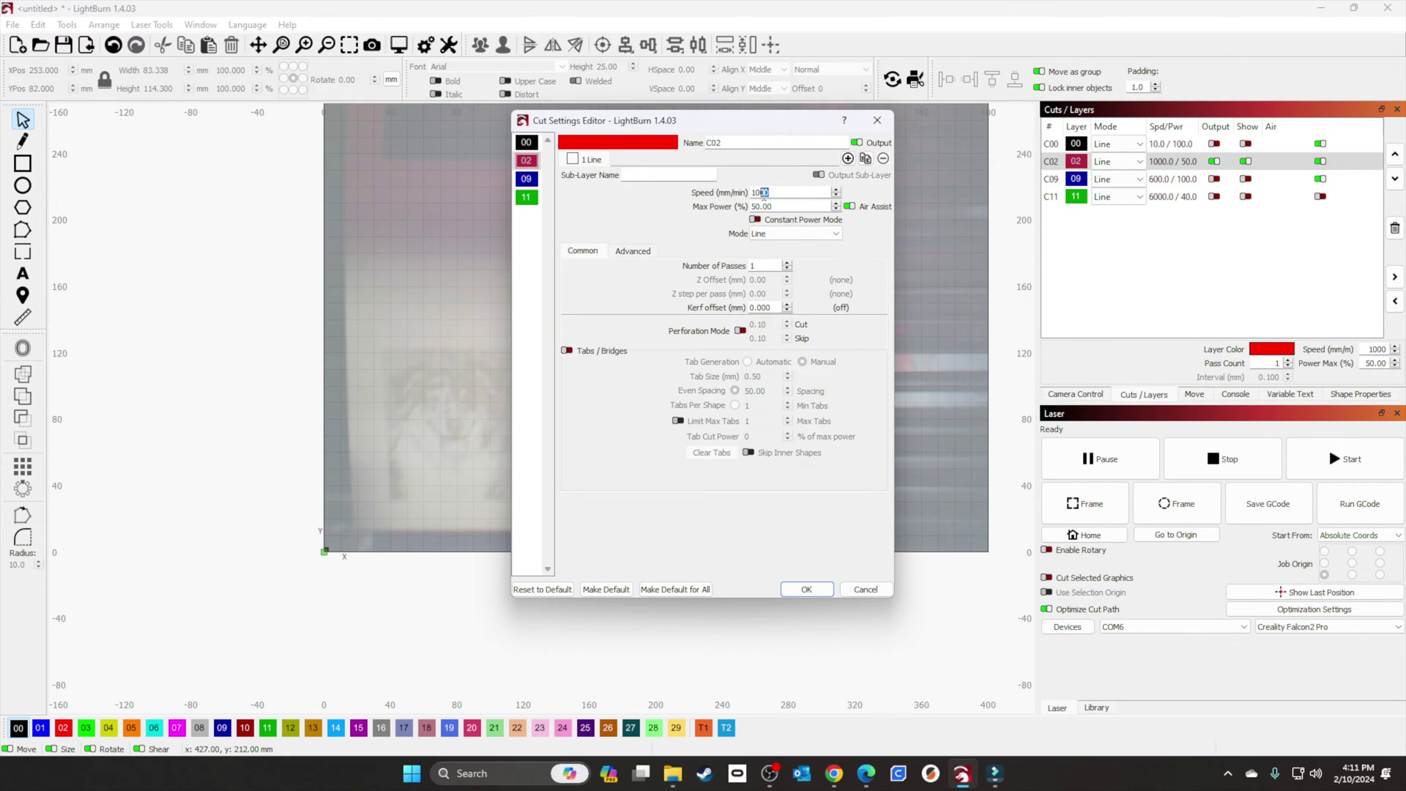
{"action": "left_click_drag", "start_coordinate": [766, 193], "coordinate": [738, 199]}
{"action": "type", "text": "6"}
{"action": "left_click_drag", "start_coordinate": [767, 206], "coordinate": [749, 208]}
{"action": "left_click", "coordinate": [849, 208]}
{"action": "type", "text": "25"}
{"action": "left_click_drag", "start_coordinate": [794, 207], "coordinate": [755, 208]}
{"action": "left_click", "coordinate": [797, 591]}
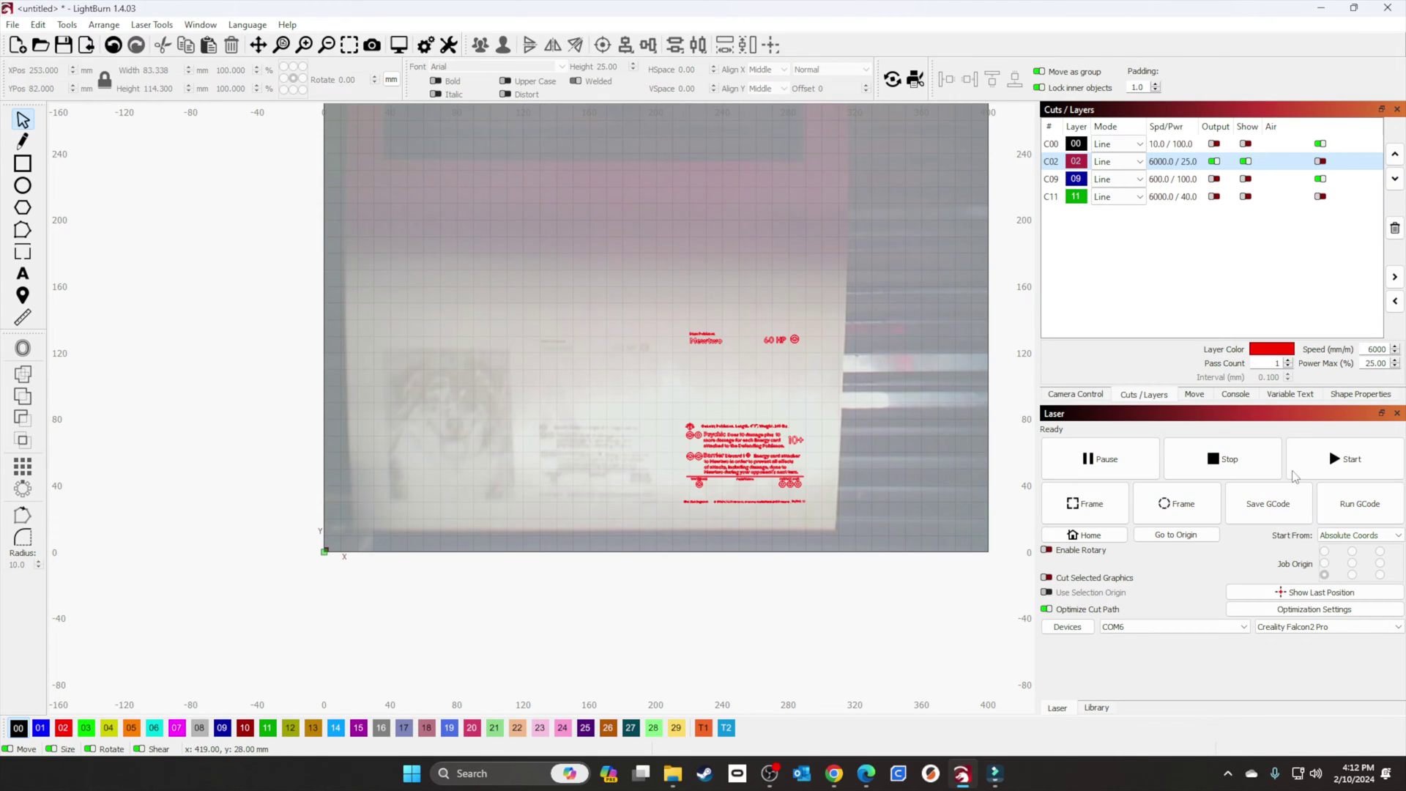
{"action": "left_click", "coordinate": [1326, 459]}
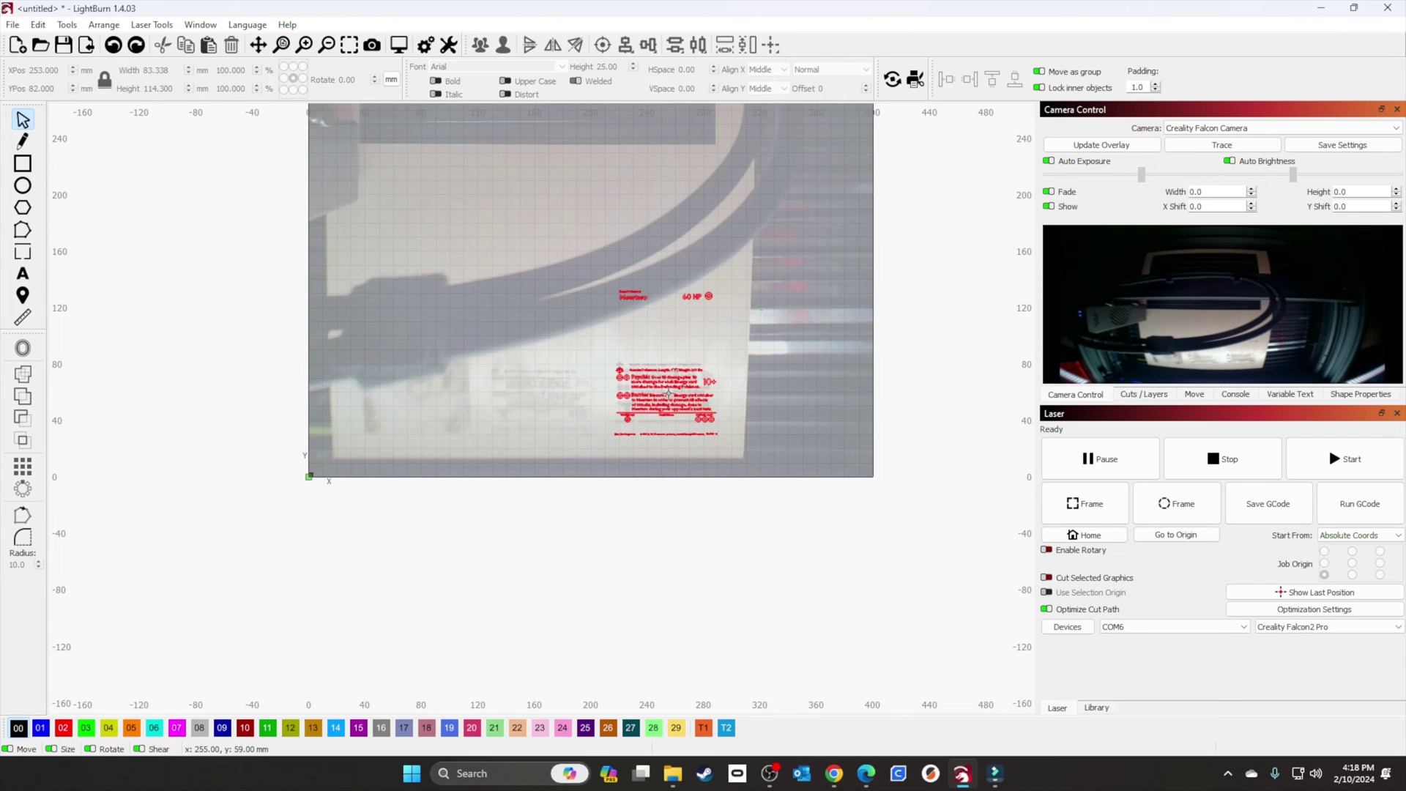
Step: Rotate the card a quarter turn clockwise and place it above the earlier engravings, centred at X 234, Y 183 mm
{"action": "left_click_drag", "start_coordinate": [669, 394], "coordinate": [594, 269]}
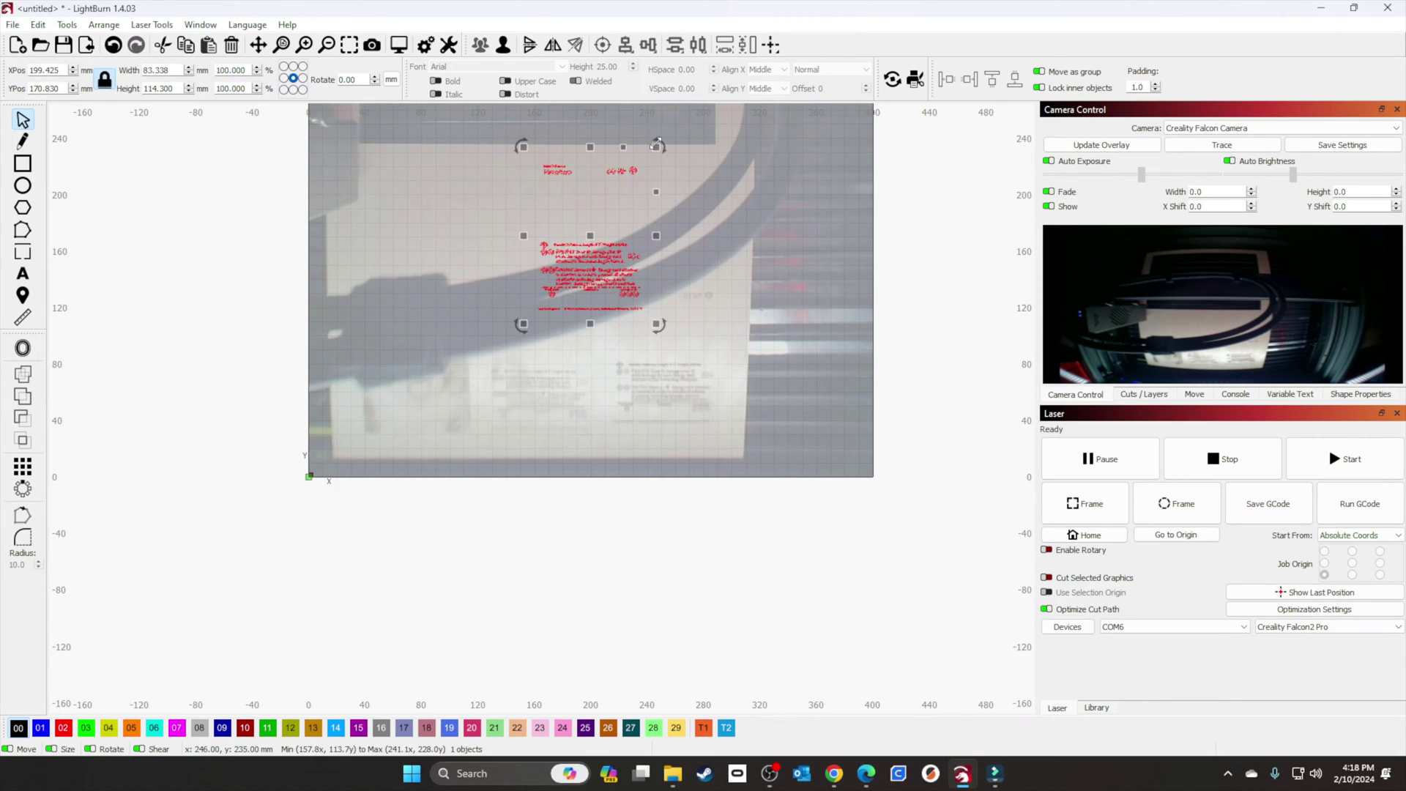
{"action": "left_click_drag", "start_coordinate": [658, 144], "coordinate": [670, 295]}
{"action": "left_click_drag", "start_coordinate": [591, 244], "coordinate": [670, 239]}
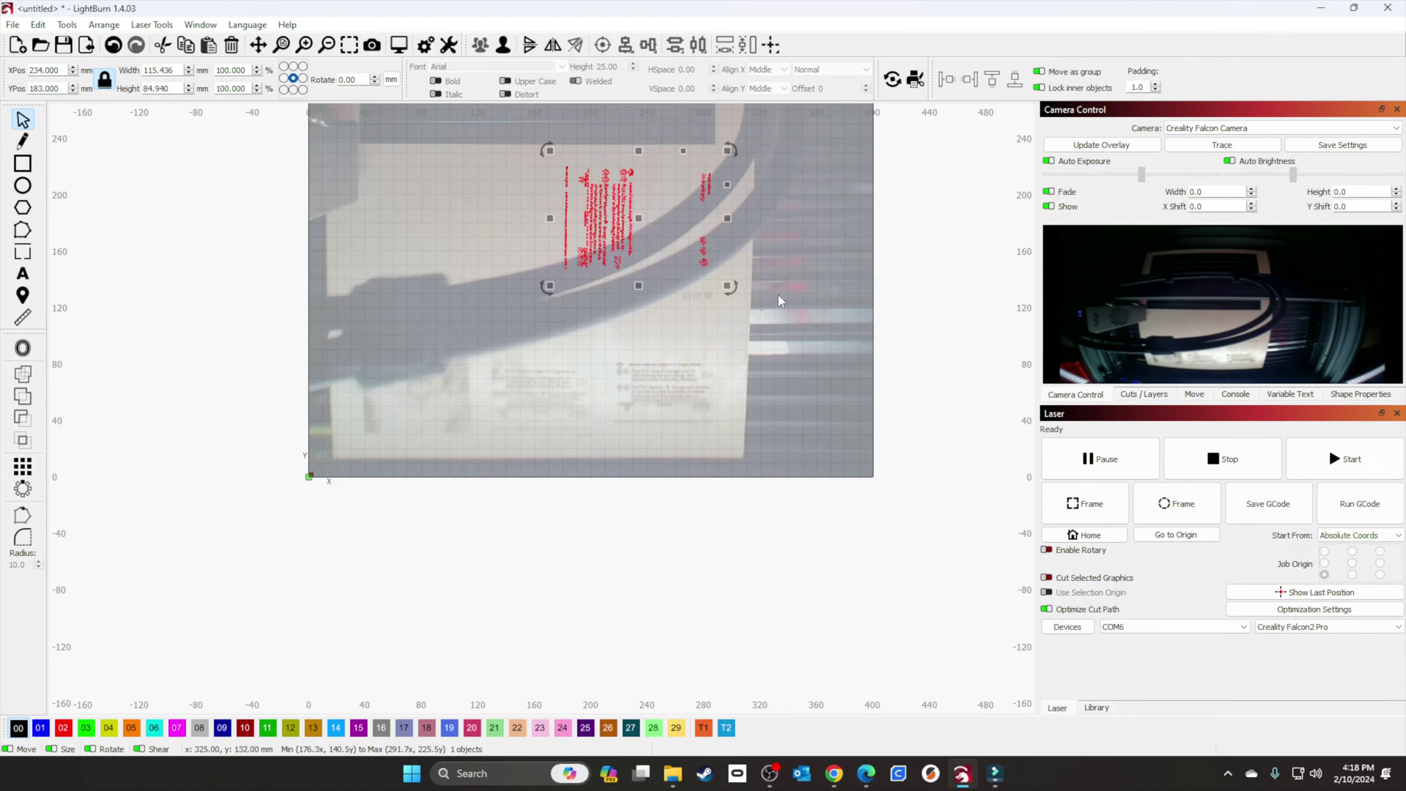
Step: Set layer C02 to 6000 mm/min and 20% maximum power, keeping air assist on, and home the laser
{"action": "left_click", "coordinate": [1144, 394]}
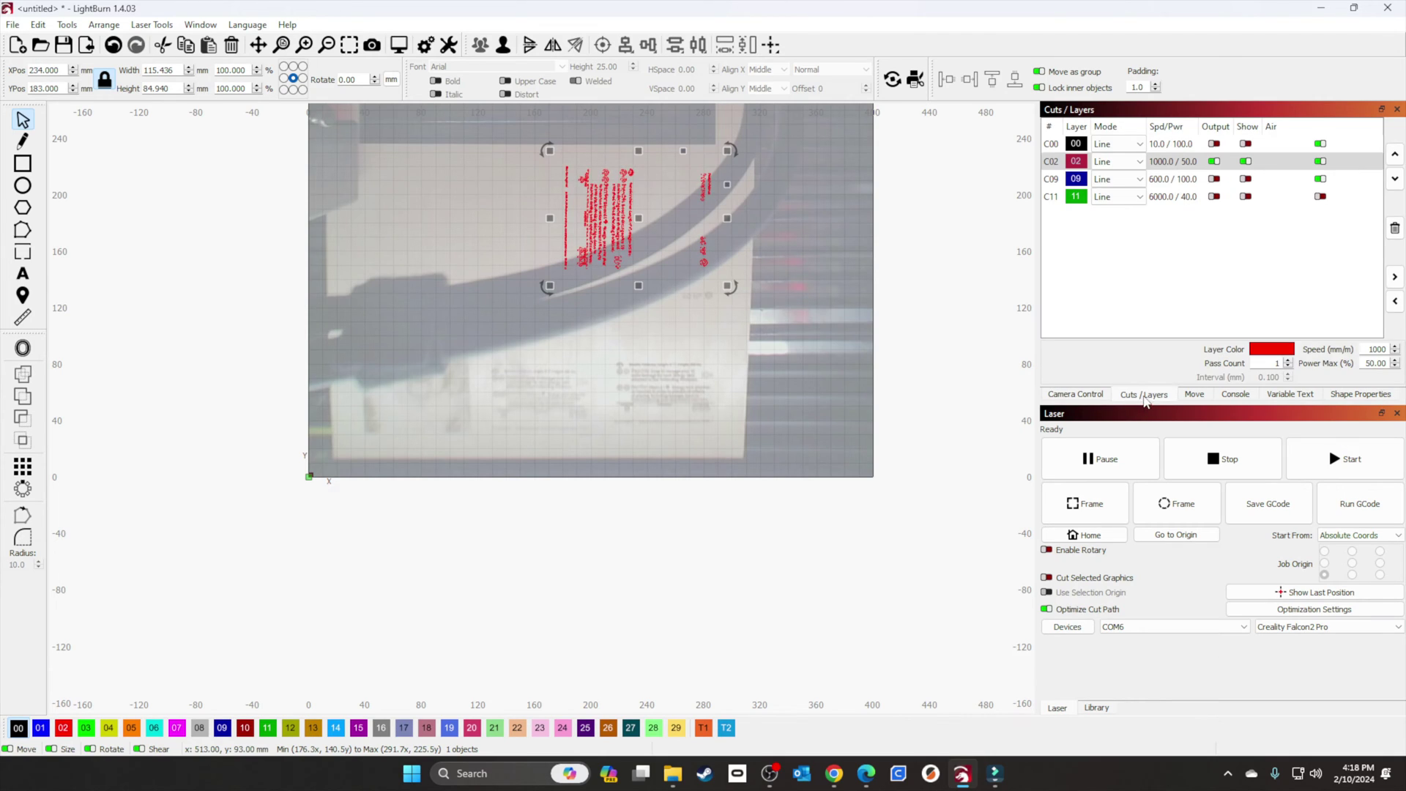
{"action": "double_click", "coordinate": [1160, 164]}
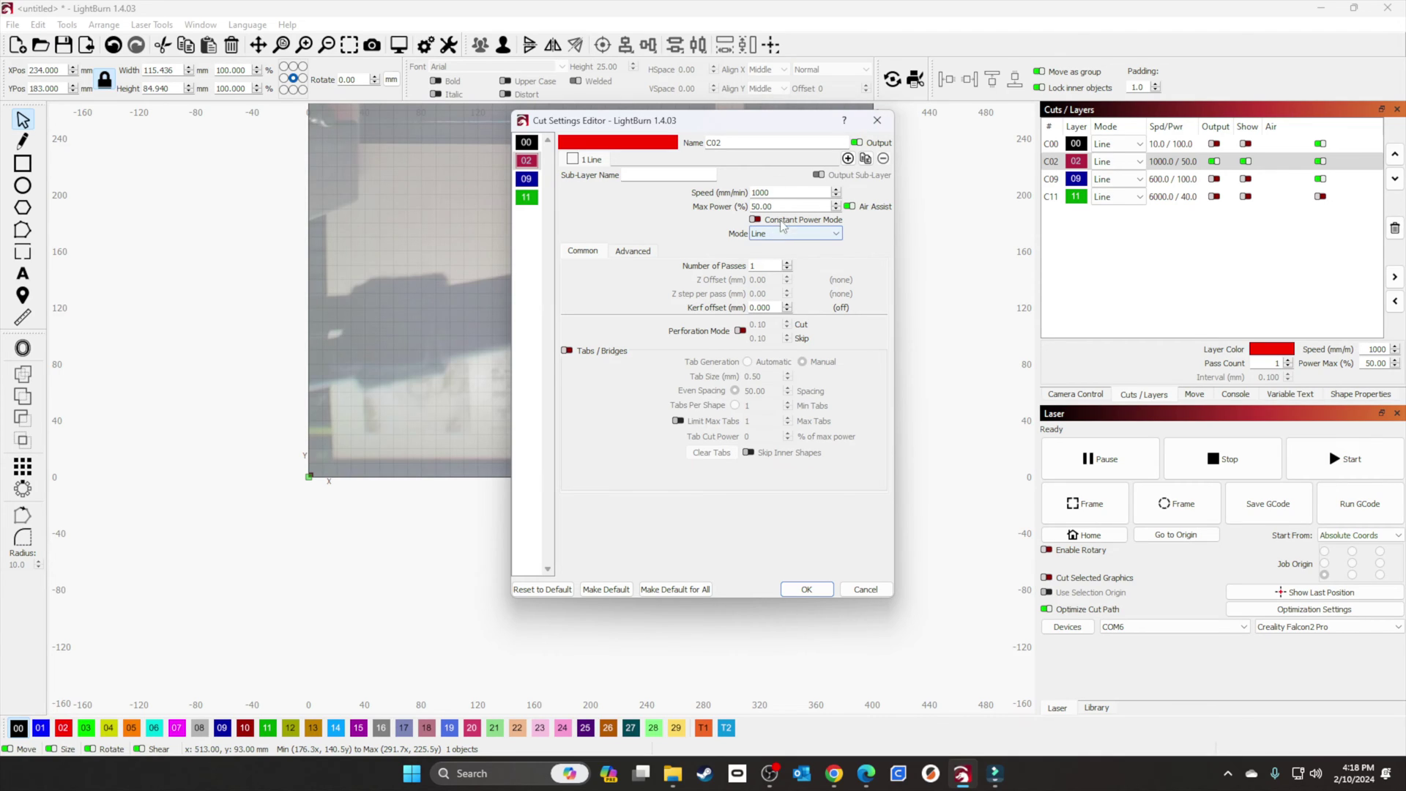
{"action": "double_click", "coordinate": [782, 192]}
{"action": "type", "text": "6000"}
{"action": "key", "text": "Tab"}
{"action": "type", "text": "20"}
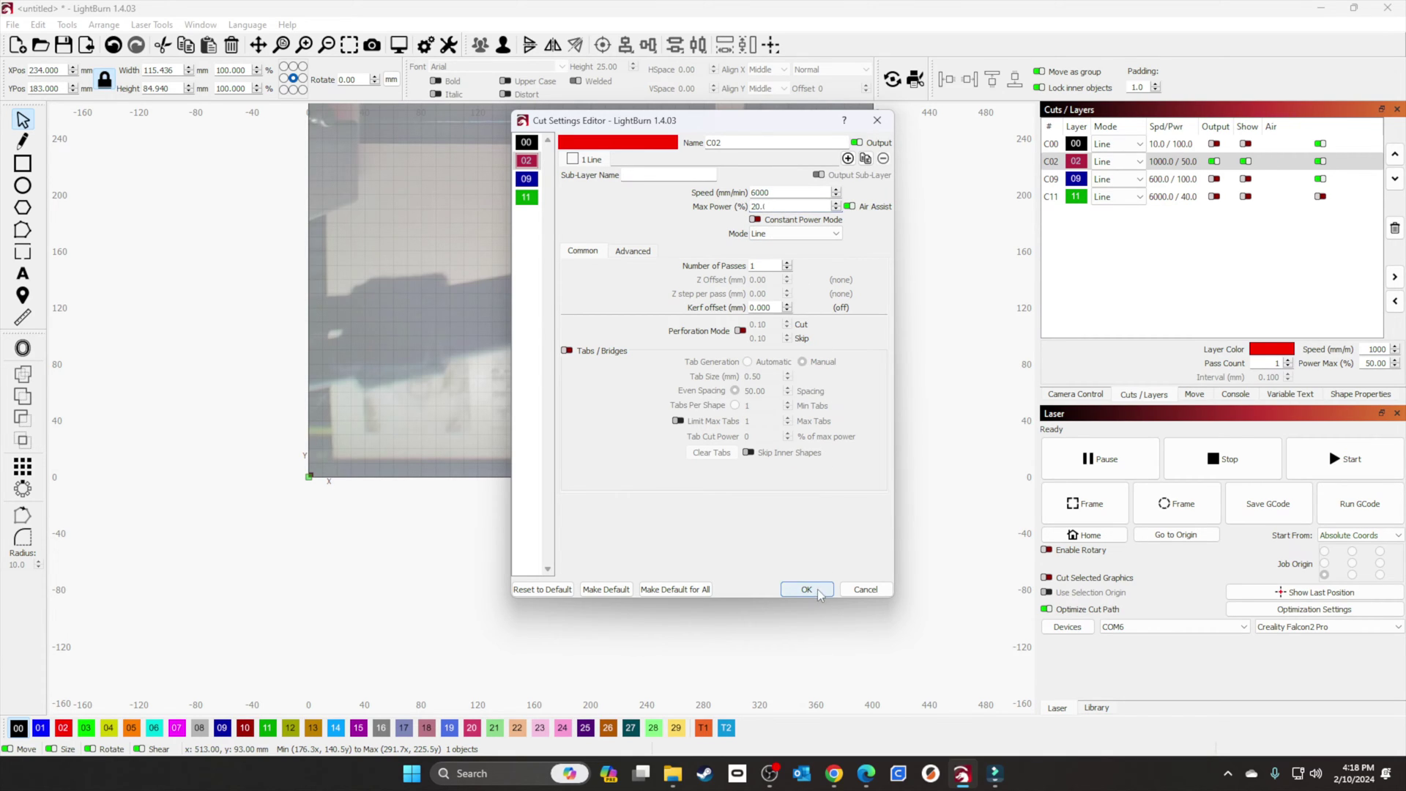
{"action": "left_click", "coordinate": [805, 590]}
{"action": "left_click", "coordinate": [1100, 541]}
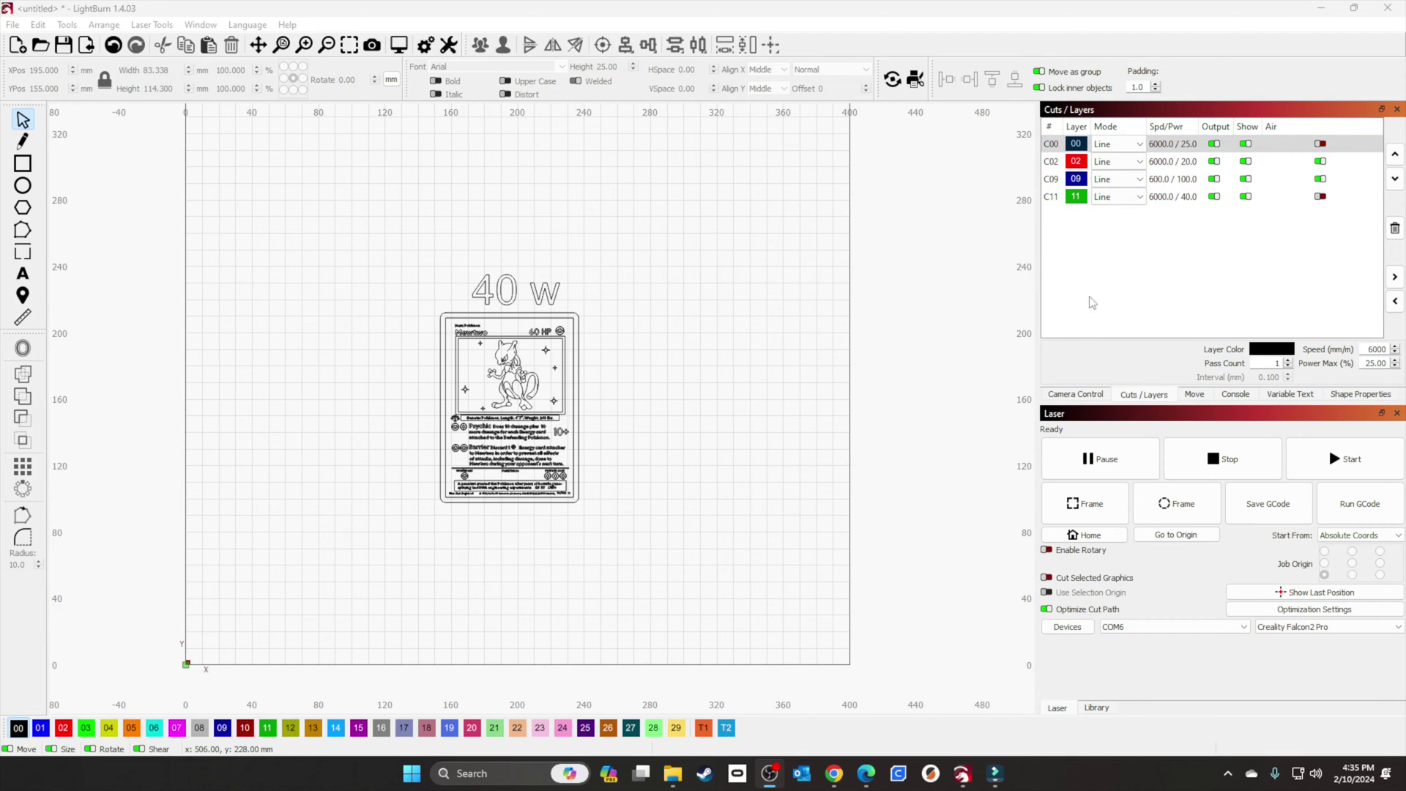
Step: Refresh the camera overlay and move the full Mewtwo card and its "40 w" label onto the square wood piece
{"action": "left_click", "coordinate": [1070, 396]}
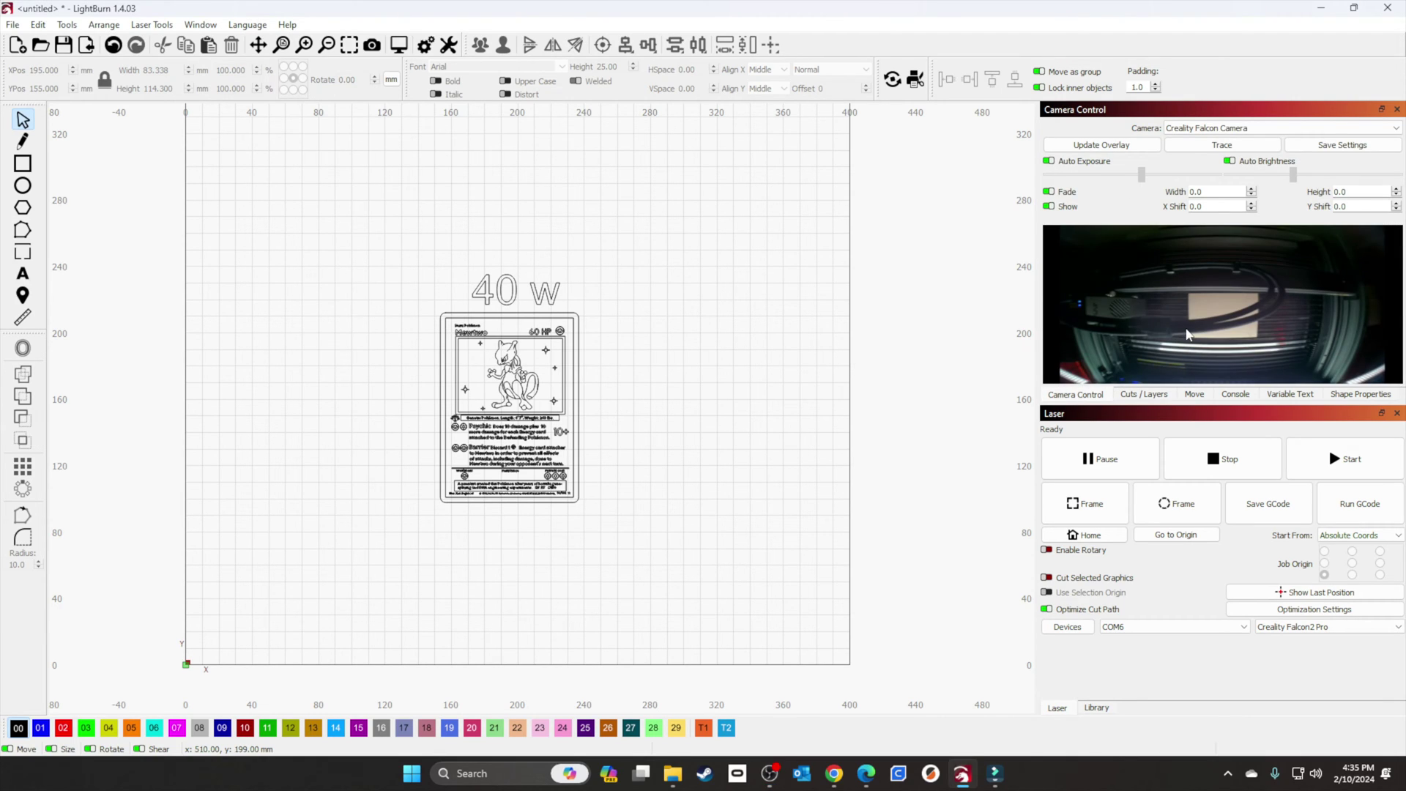
{"action": "left_click", "coordinate": [1098, 145]}
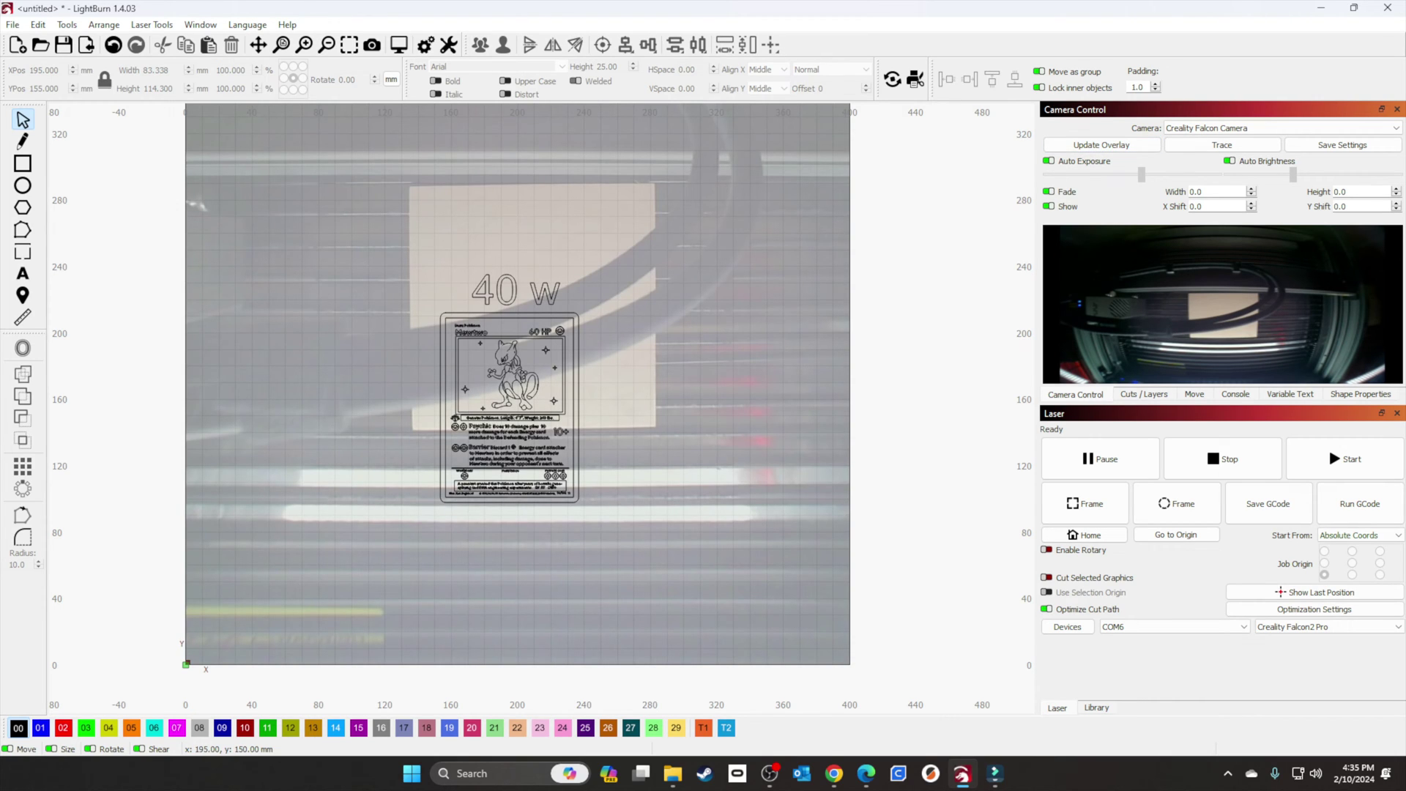
{"action": "left_click", "coordinate": [510, 415]}
{"action": "left_click_drag", "start_coordinate": [510, 416], "coordinate": [550, 210]}
{"action": "left_click", "coordinate": [639, 283]}
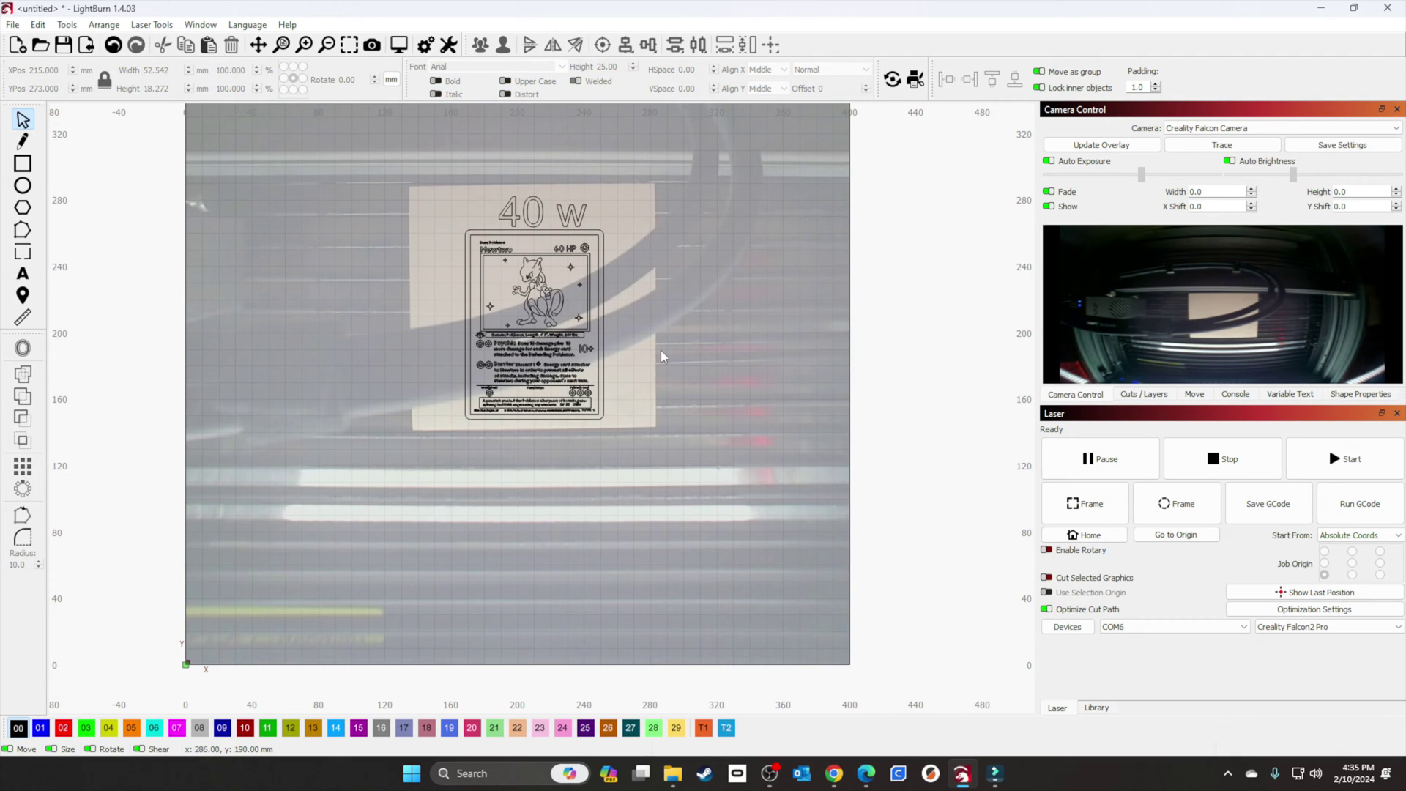
Step: Home the laser for the "40 w" card and again for the "1.6 w" card
{"action": "left_click", "coordinate": [1086, 536]}
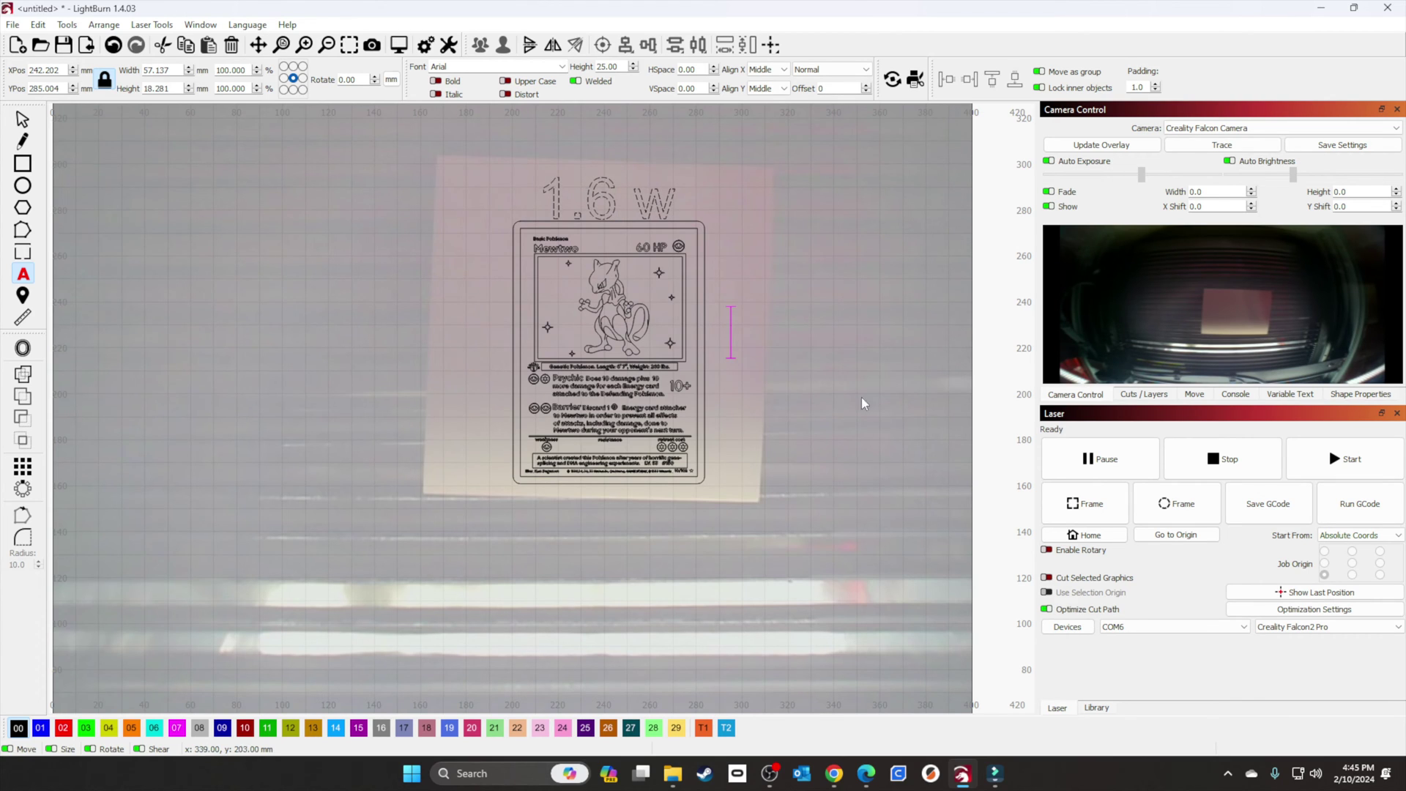
{"action": "left_click", "coordinate": [1072, 537]}
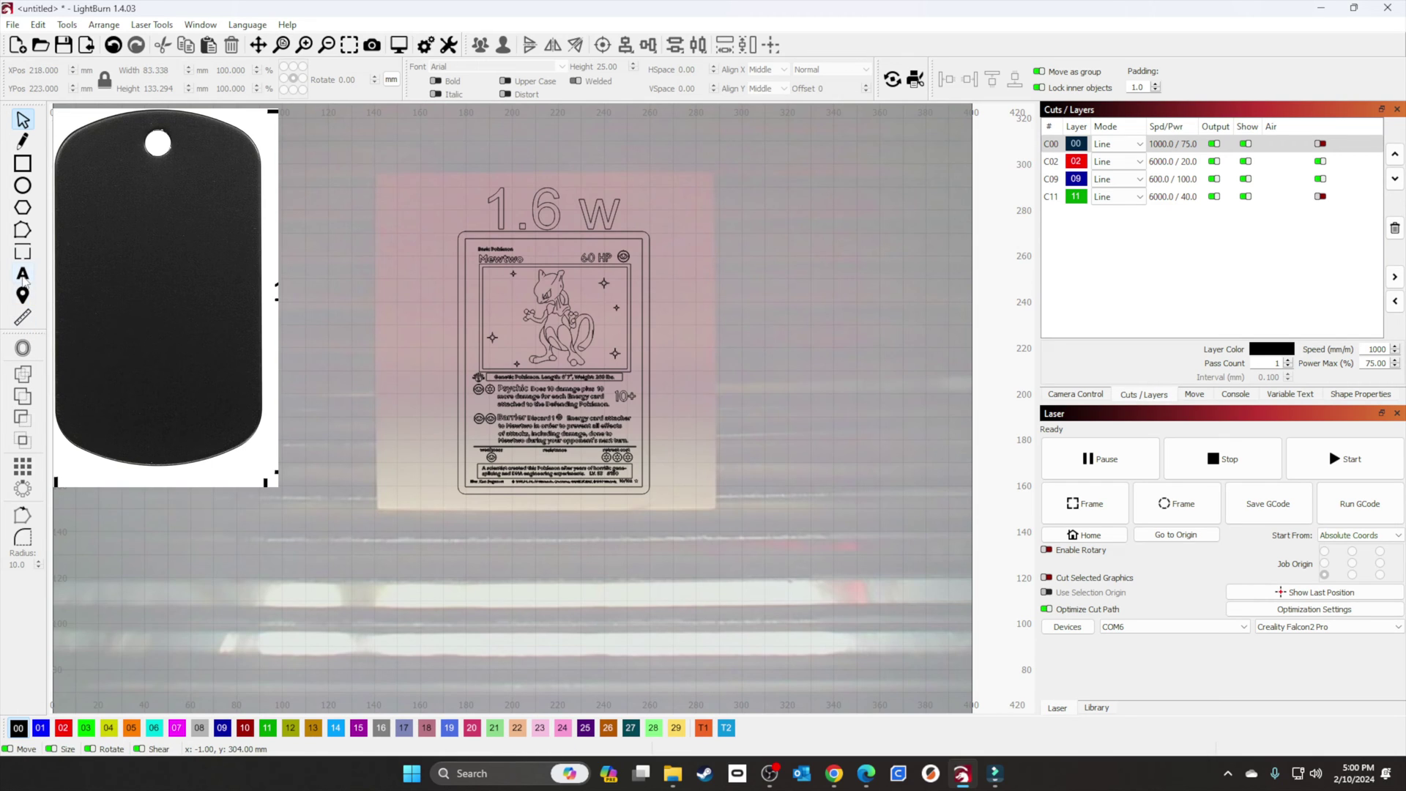
Step: Ungroup the Mewtwo card below the "1.6 w" label into its separate shapes and clear the selection
{"action": "left_click", "coordinate": [556, 342]}
{"action": "right_click", "coordinate": [557, 342]}
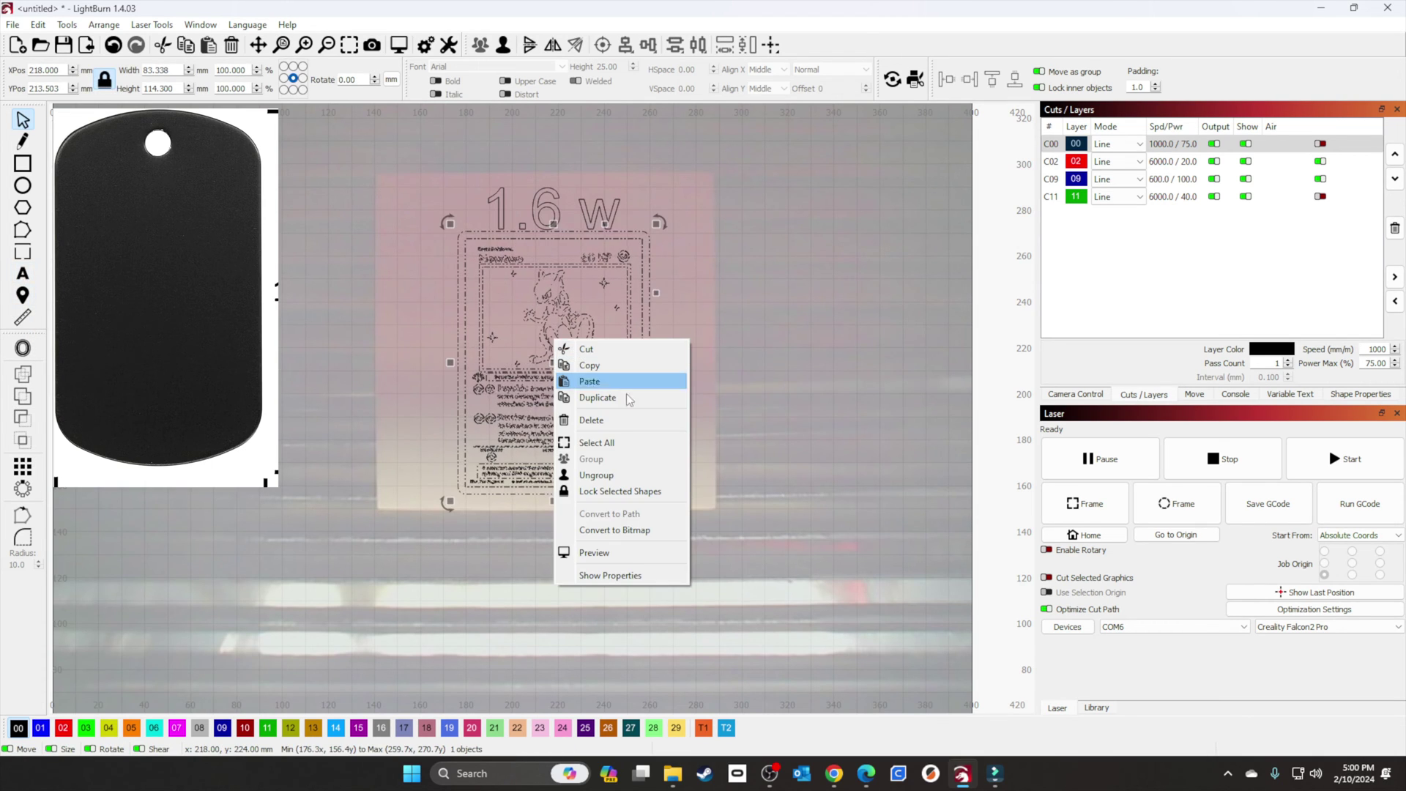
{"action": "left_click", "coordinate": [596, 474]}
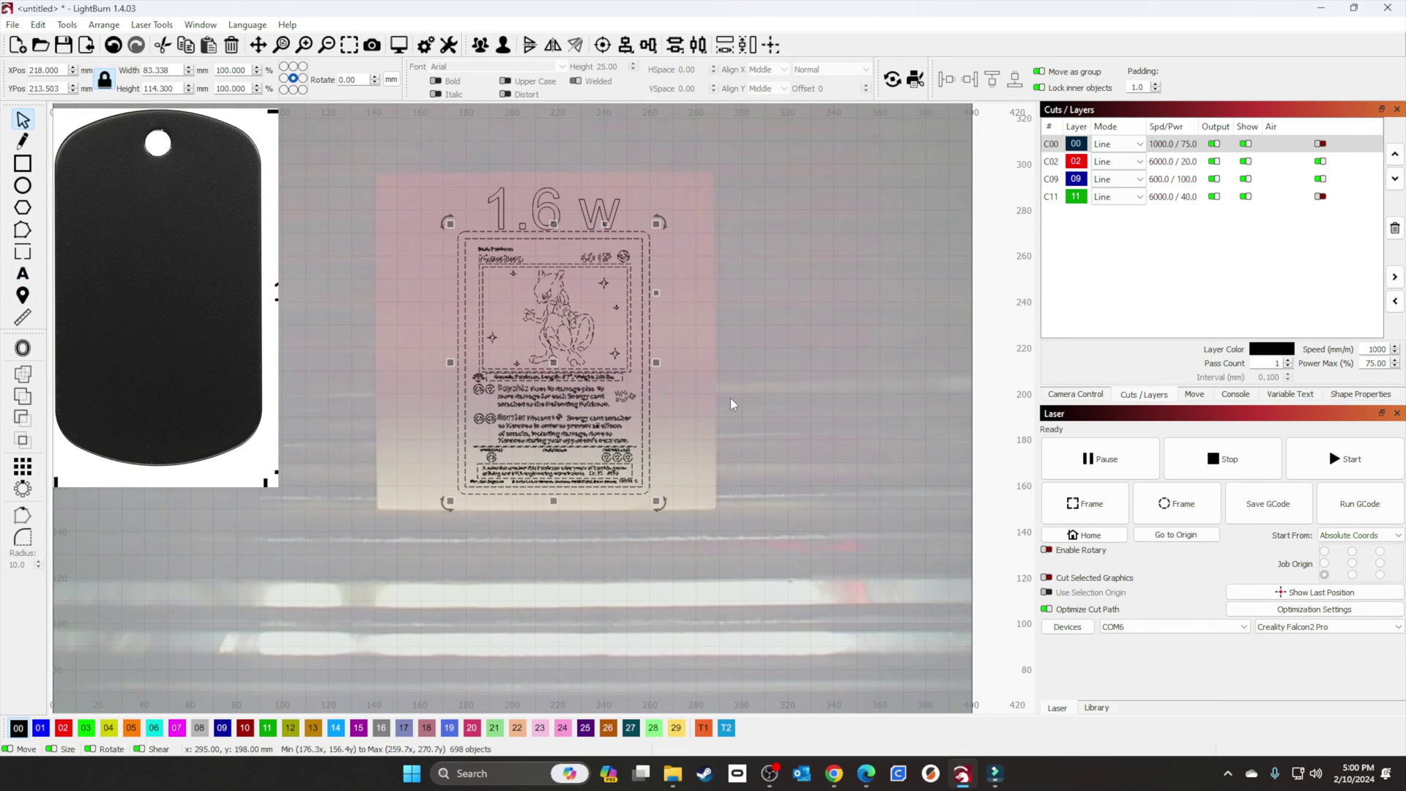
{"action": "left_click", "coordinate": [559, 325]}
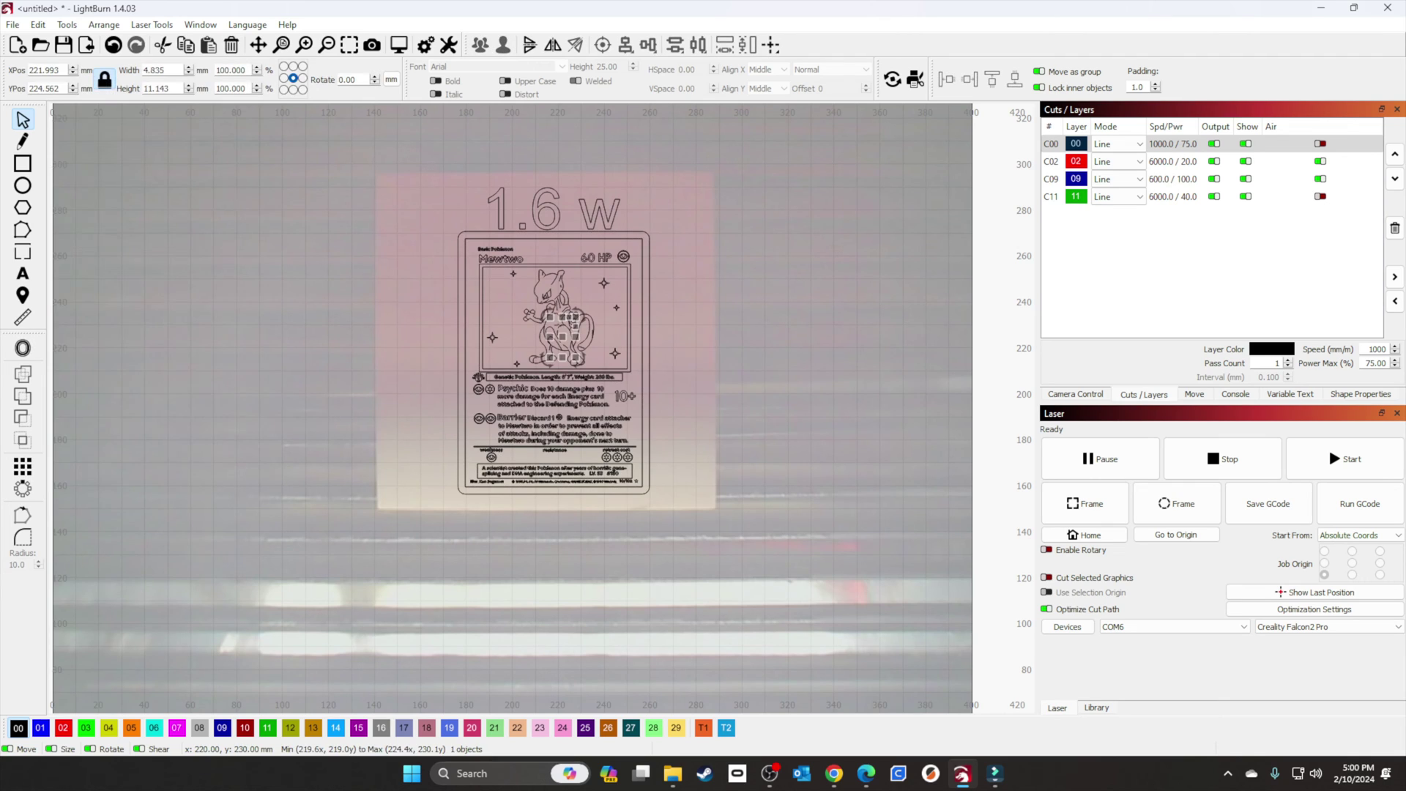
{"action": "left_click", "coordinate": [667, 319]}
Step: Group all shapes of the Mewtwo figure inside the card's picture frame and move the group out to the right of the card
{"action": "scroll", "coordinate": [621, 331], "scroll_direction": "up", "scroll_amount": 5}
{"action": "scroll", "coordinate": [503, 303], "scroll_direction": "down", "scroll_amount": 1}
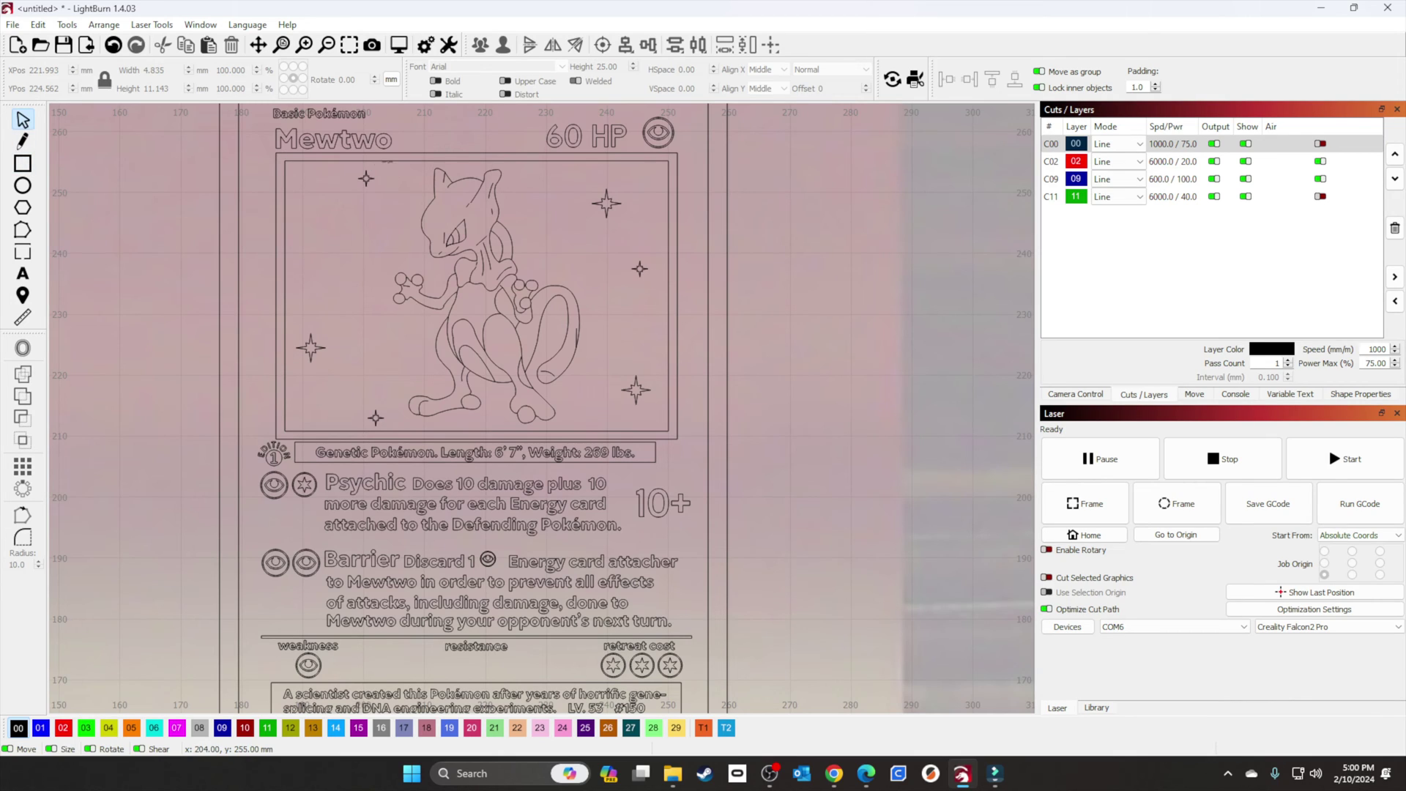
{"action": "left_click_drag", "start_coordinate": [384, 164], "coordinate": [596, 437]}
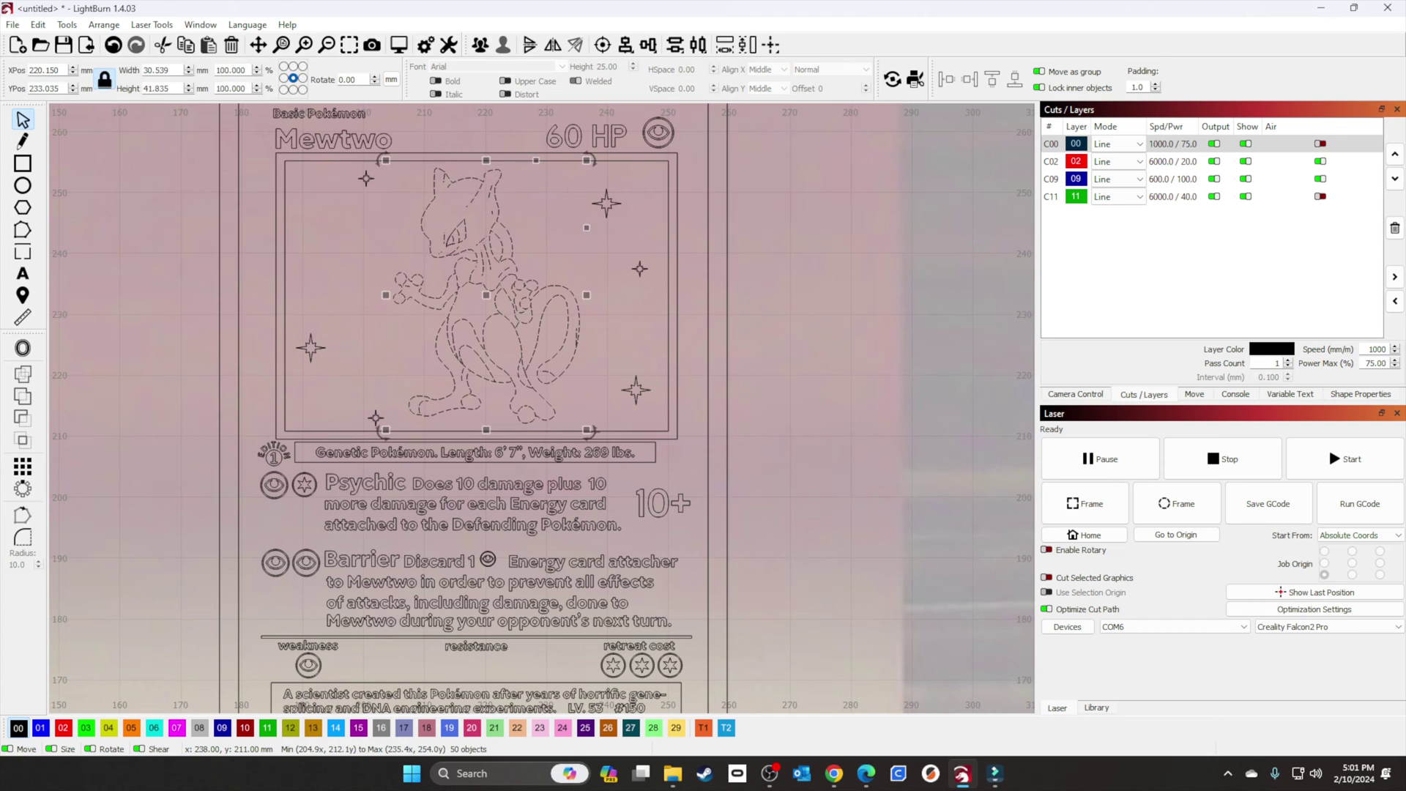
{"action": "right_click", "coordinate": [487, 300]}
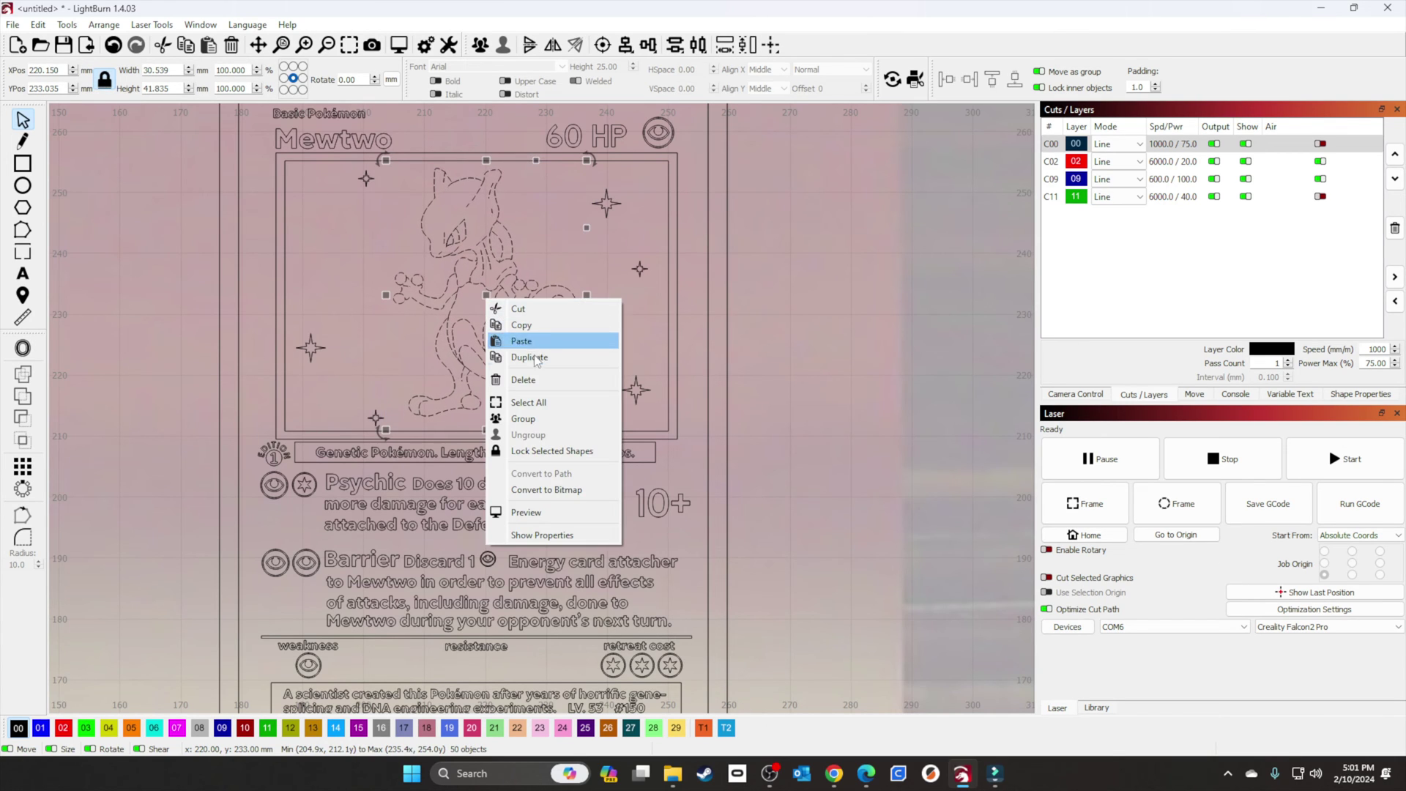
{"action": "left_click", "coordinate": [523, 418]}
{"action": "left_click_drag", "start_coordinate": [487, 293], "coordinate": [885, 301]}
Step: Delete the rest of the card together with its "1.6 w" label, keeping only the Mewtwo figure
{"action": "scroll", "coordinate": [917, 438], "scroll_direction": "down", "scroll_amount": 5}
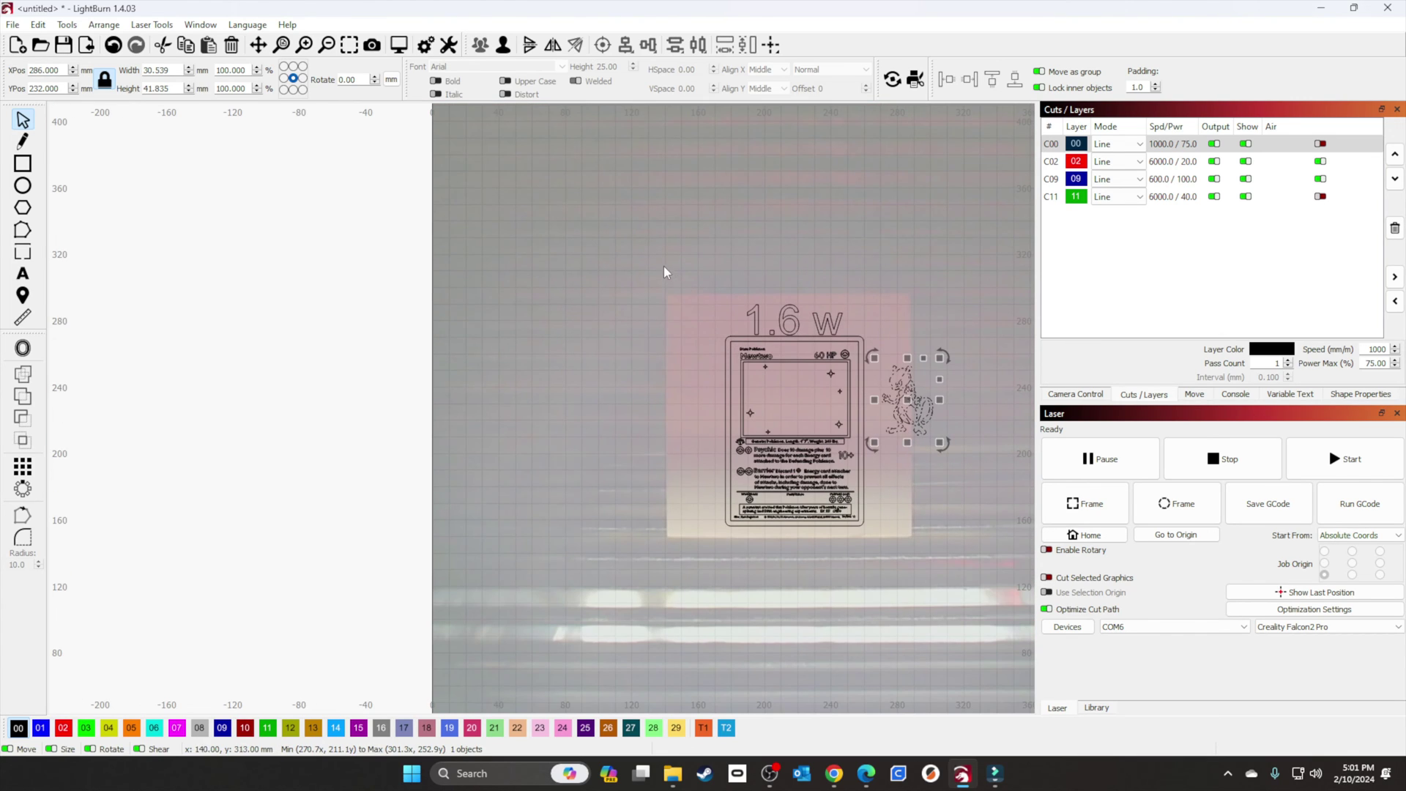
{"action": "left_click_drag", "start_coordinate": [647, 252], "coordinate": [875, 547]}
{"action": "key", "text": "Delete"}
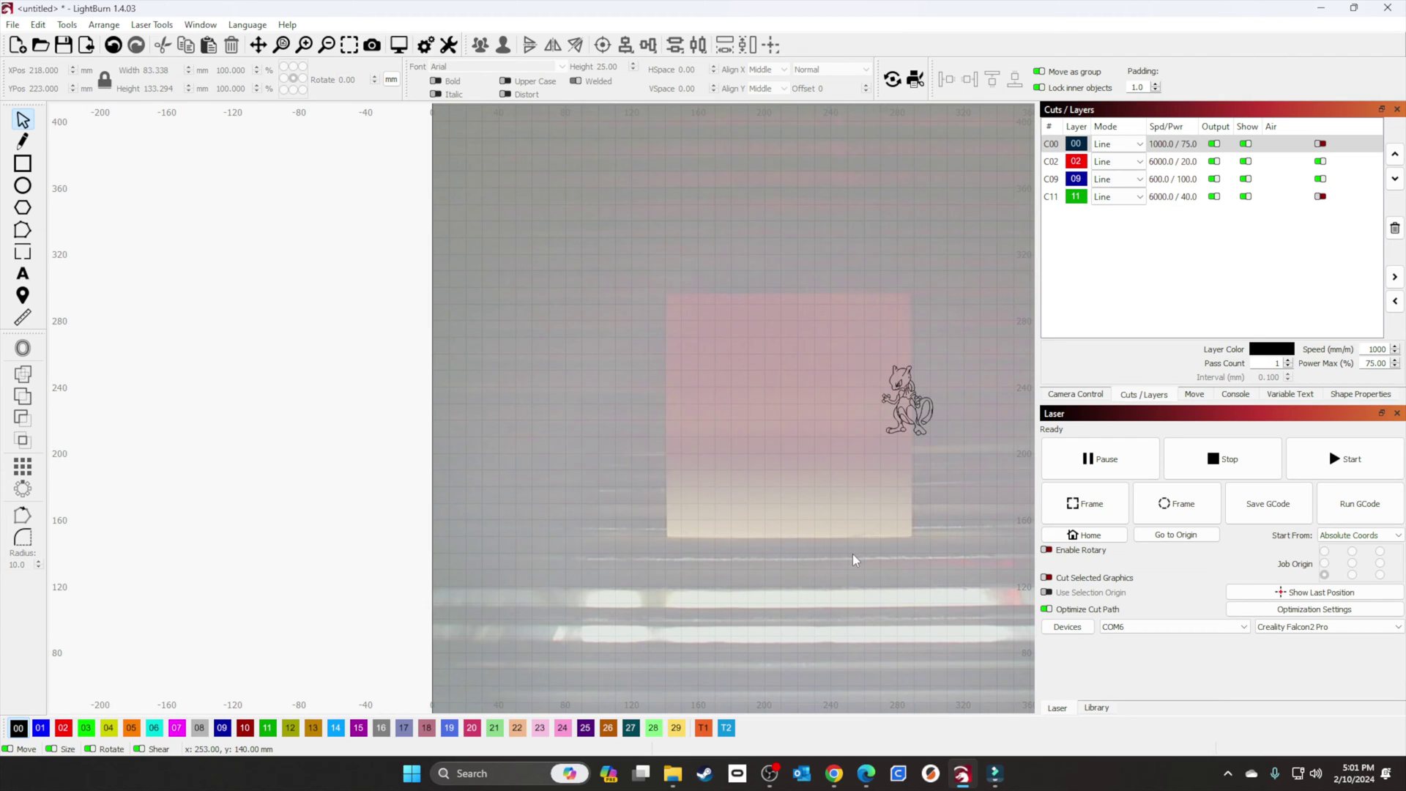
Step: Refresh the camera overlay and move the Mewtwo figure onto the dog tag
{"action": "left_click", "coordinate": [1074, 395]}
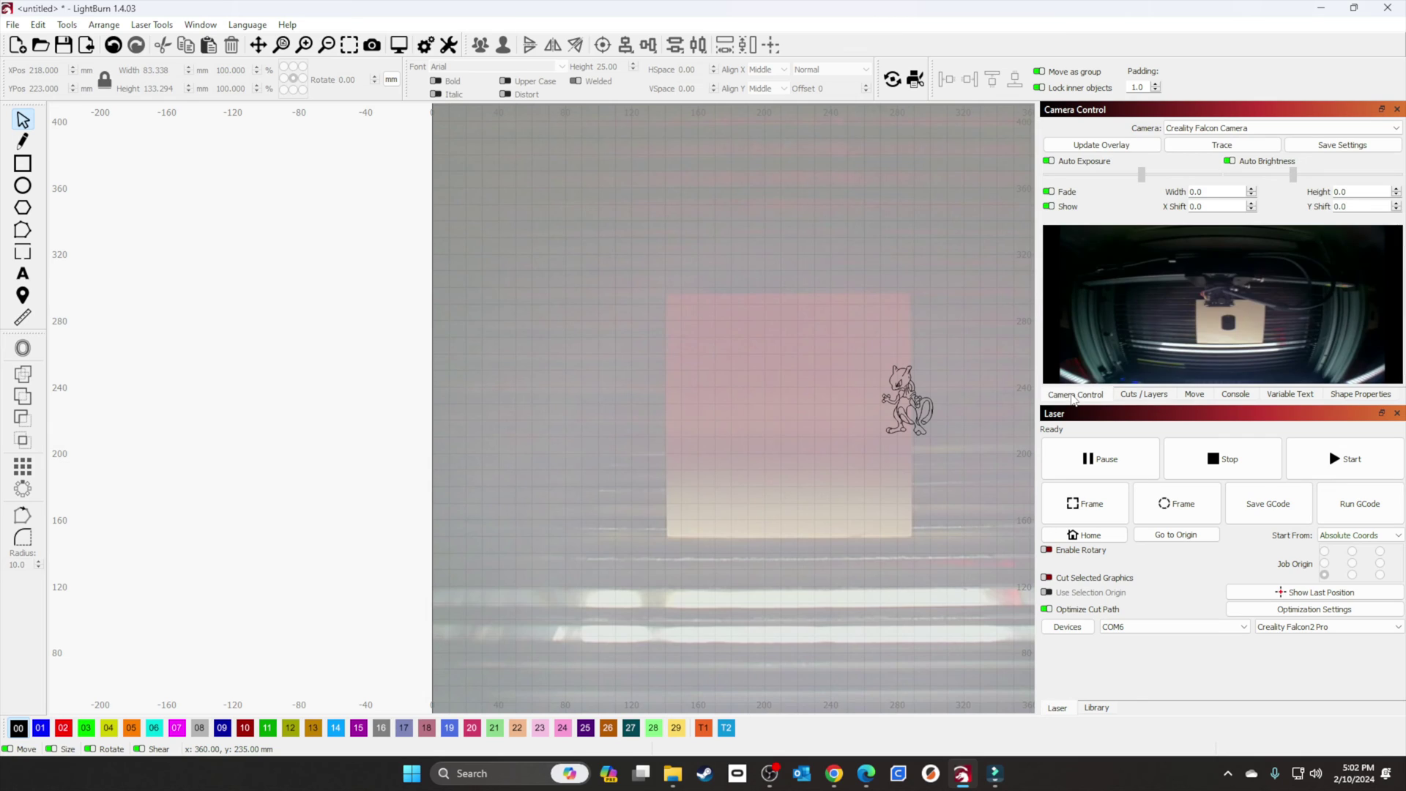
{"action": "left_click", "coordinate": [1120, 146]}
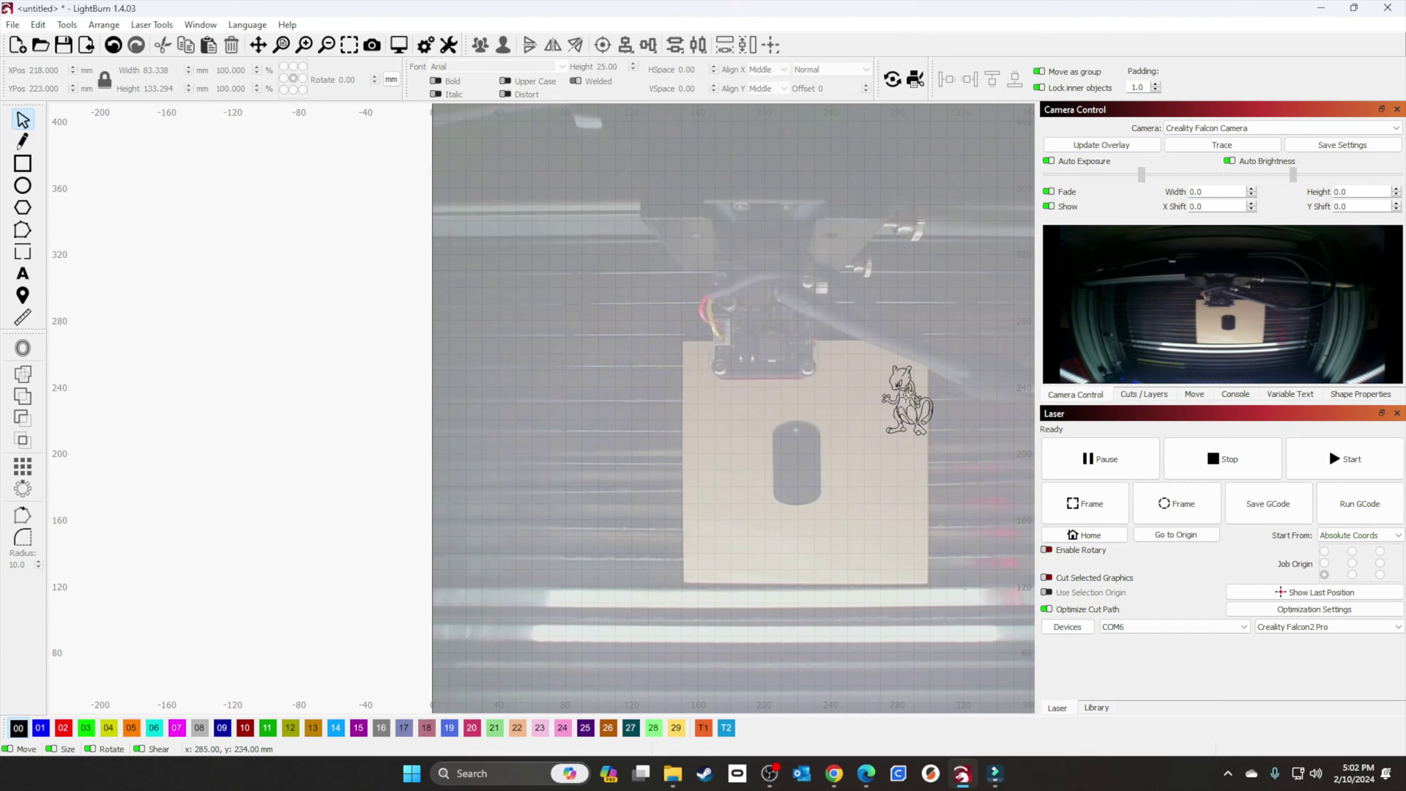
{"action": "left_click_drag", "start_coordinate": [900, 409], "coordinate": [795, 460]}
Step: Scale the Mewtwo figure down to about 25.5 × 34.9 mm and centre it within the dog tag
{"action": "scroll", "coordinate": [813, 463], "scroll_direction": "up", "scroll_amount": 5}
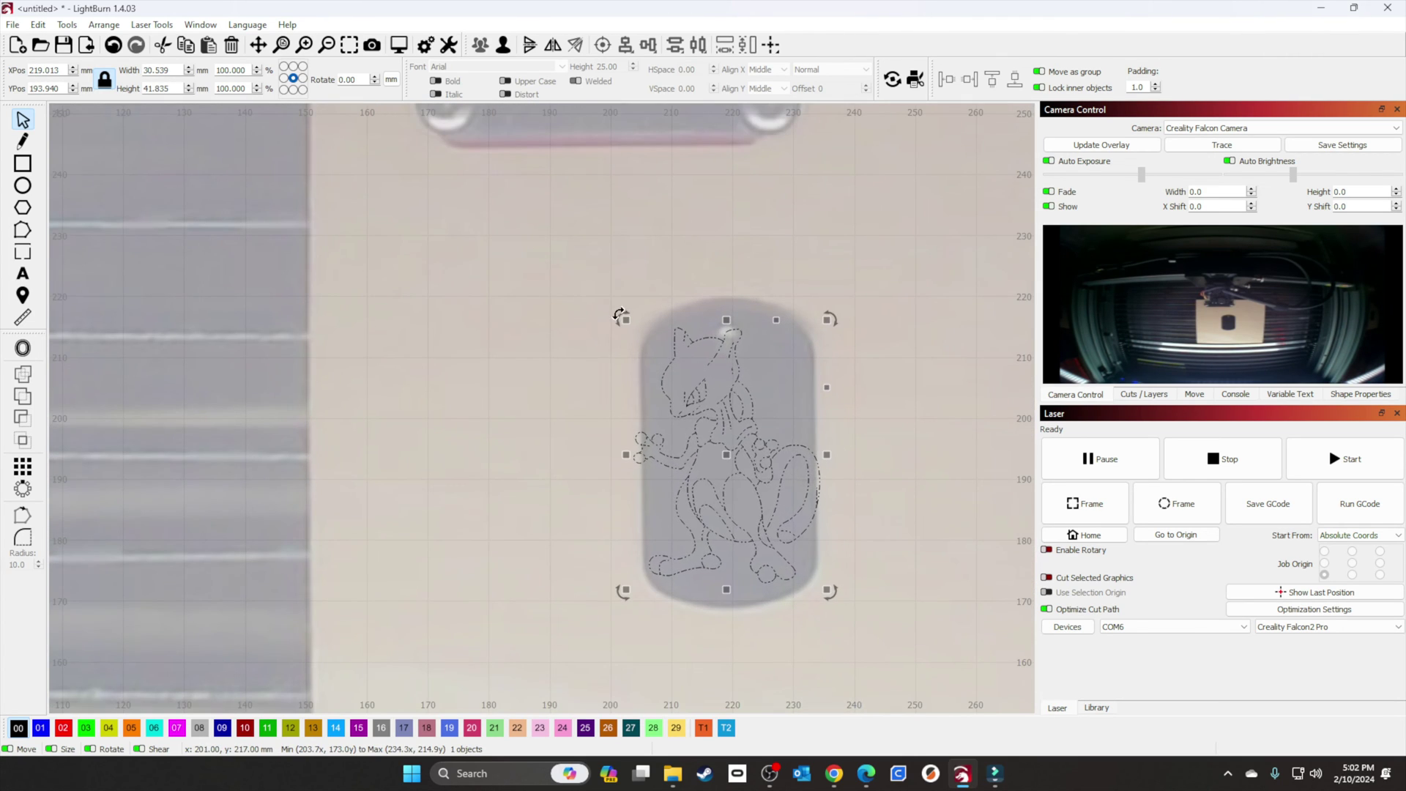
{"action": "left_click_drag", "start_coordinate": [619, 316], "coordinate": [657, 361]}
{"action": "left_click_drag", "start_coordinate": [744, 483], "coordinate": [734, 461]}
{"action": "left_click", "coordinate": [921, 400]}
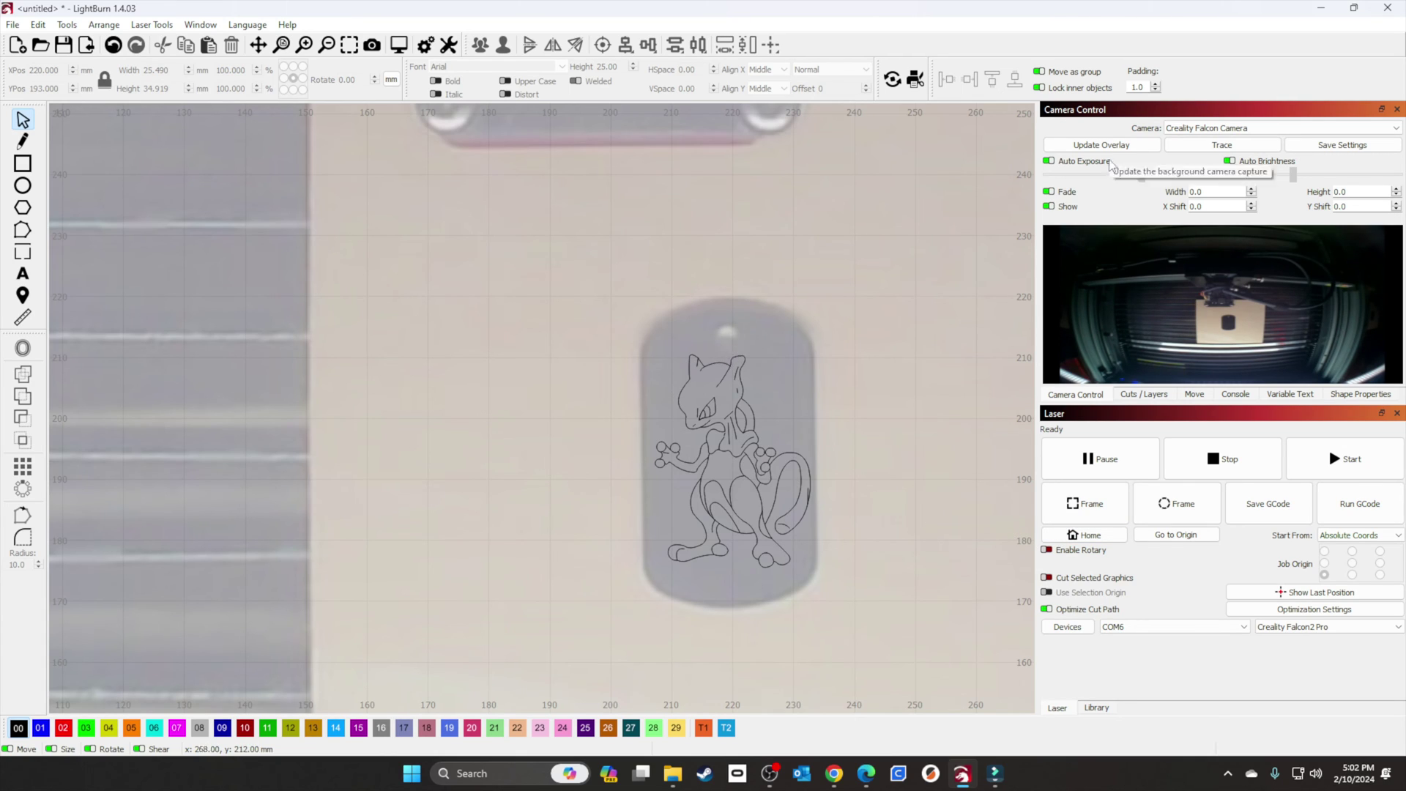
Step: Set layer C00's maximum power to 25% and home the laser
{"action": "left_click", "coordinate": [1143, 395]}
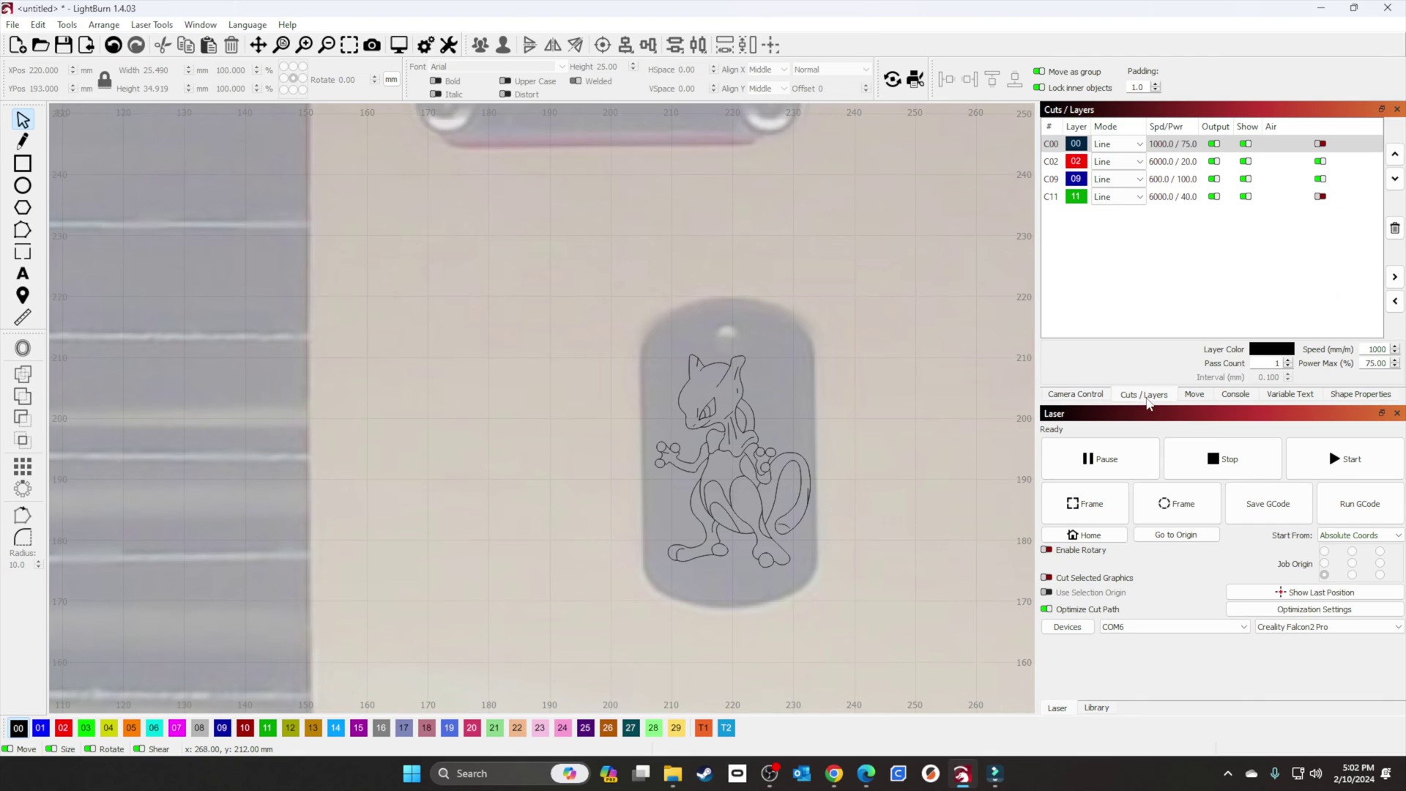
{"action": "double_click", "coordinate": [1188, 146]}
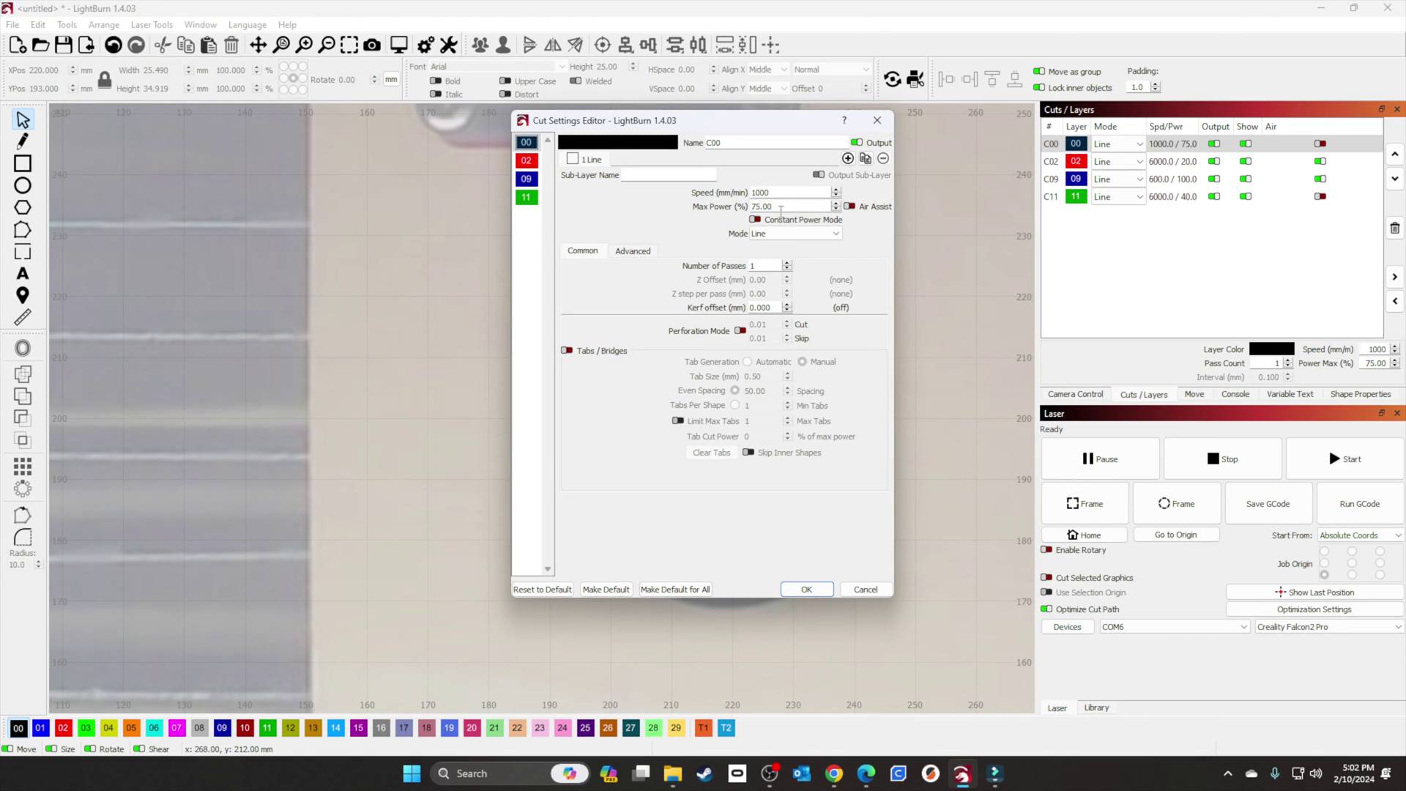
{"action": "left_click_drag", "start_coordinate": [780, 206], "coordinate": [752, 206]}
{"action": "type", "text": "25"}
{"action": "left_click", "coordinate": [808, 589]}
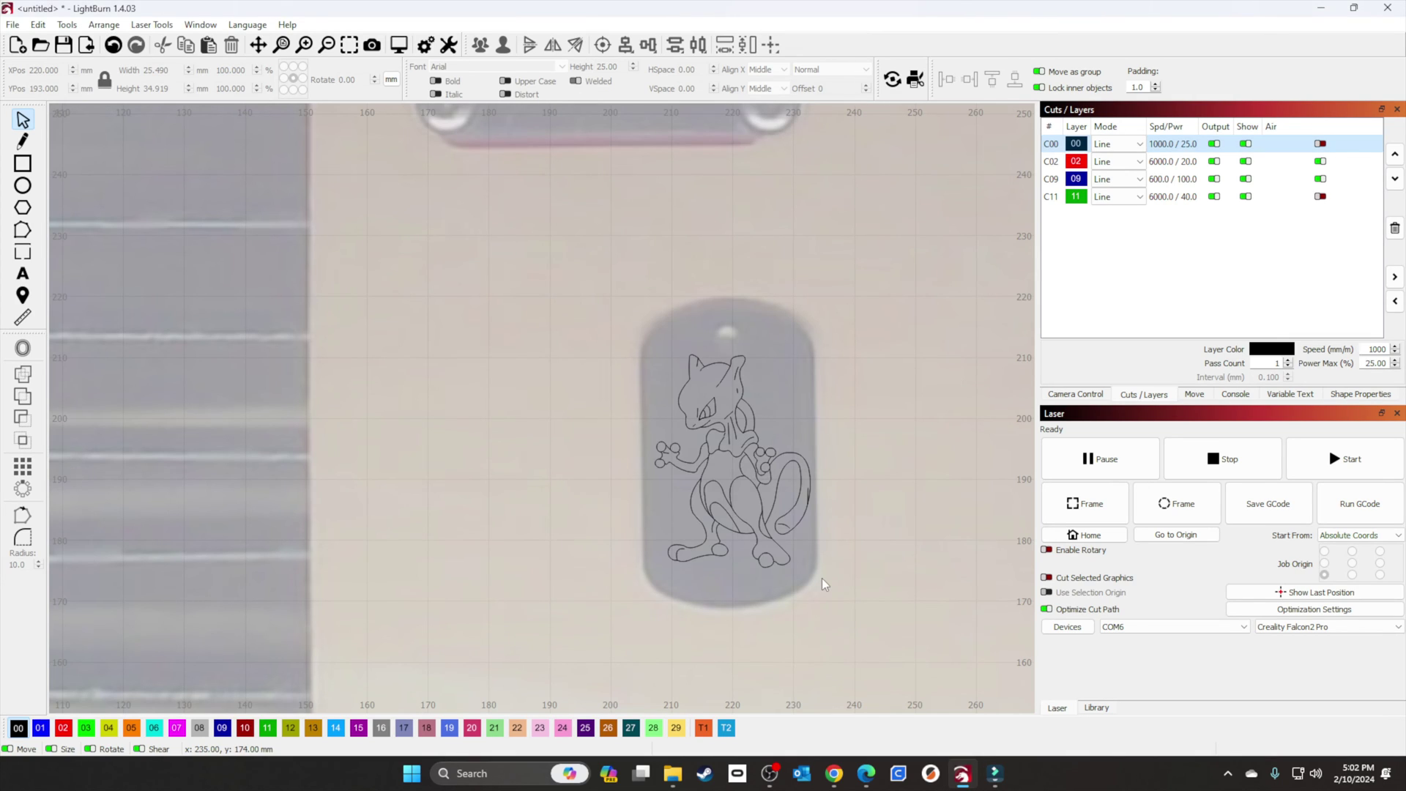
{"action": "left_click", "coordinate": [1102, 542]}
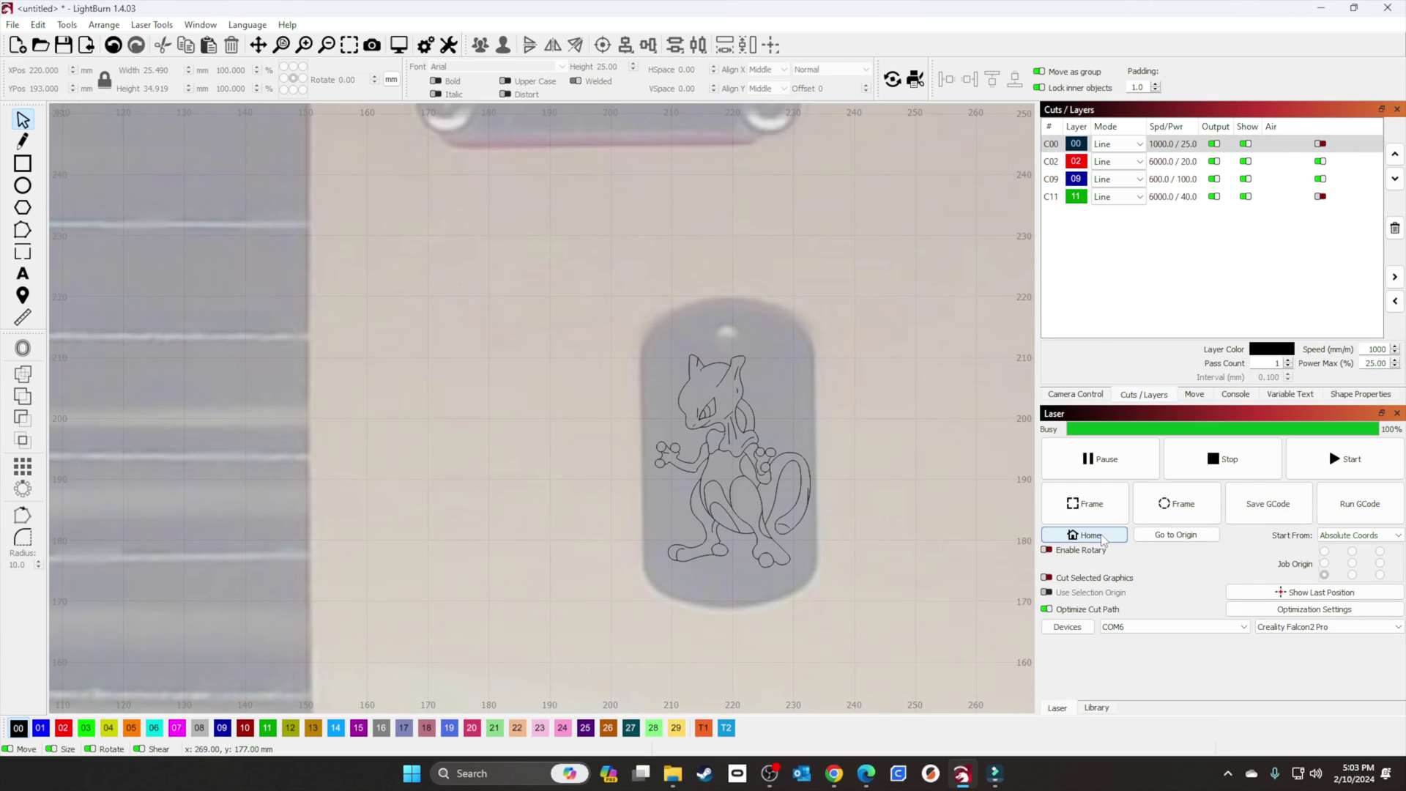